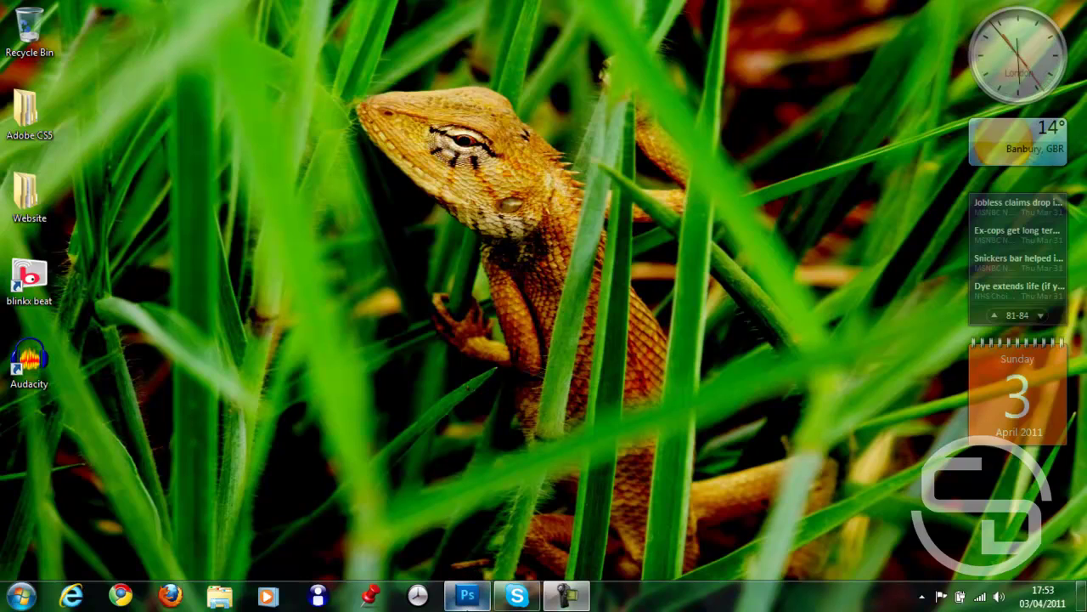
Restore the Photoshop window and bring up the Open dialog.
mouse_move(469, 595)
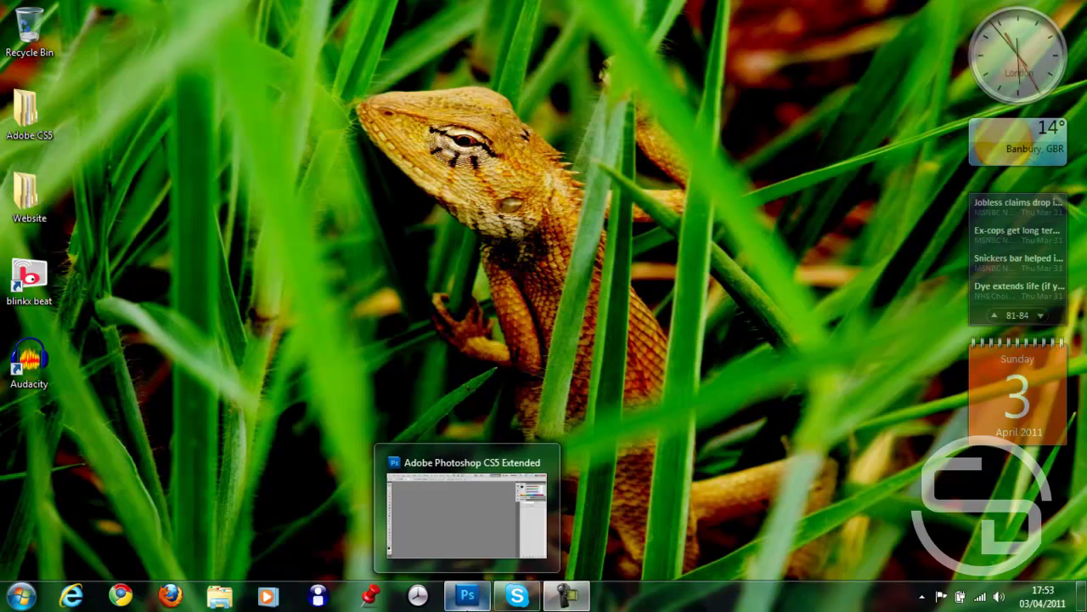
click(469, 595)
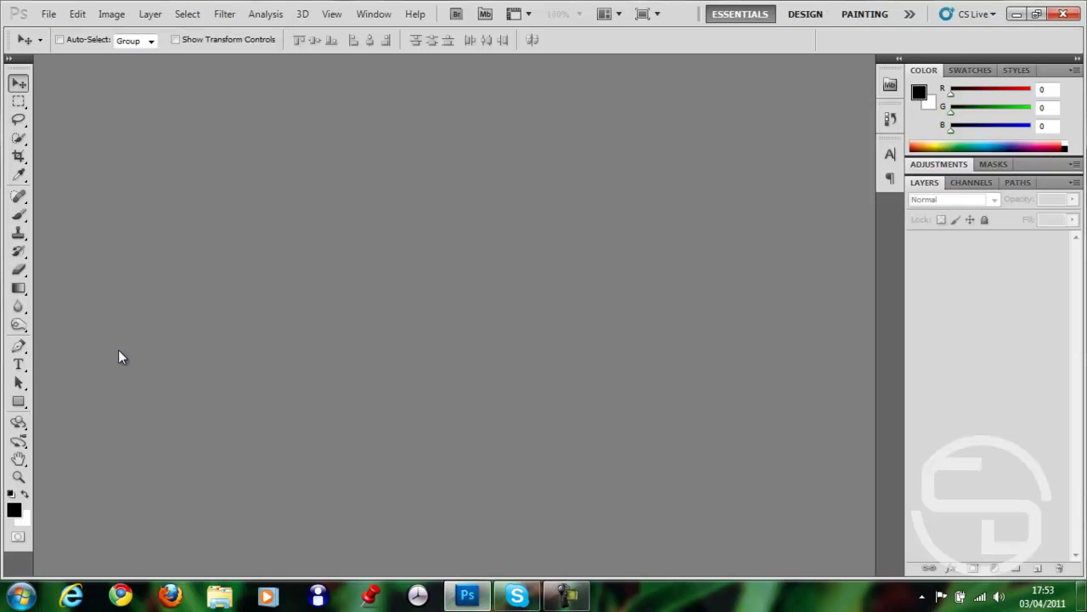
double_click(154, 213)
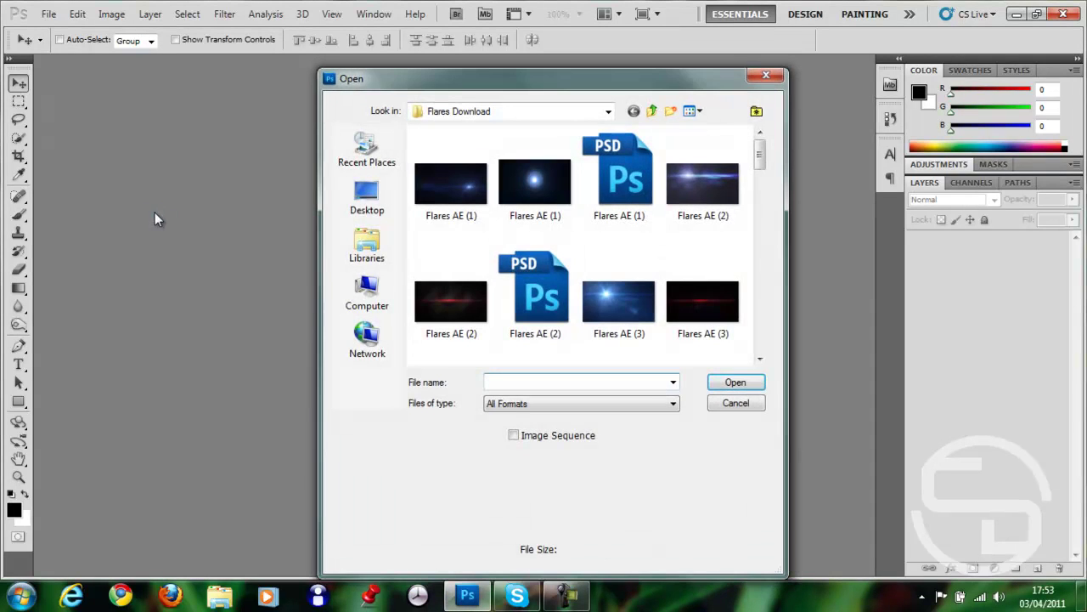
Browse to the Downloads folder and open Layout Template.psd.
click(367, 246)
double_click(475, 151)
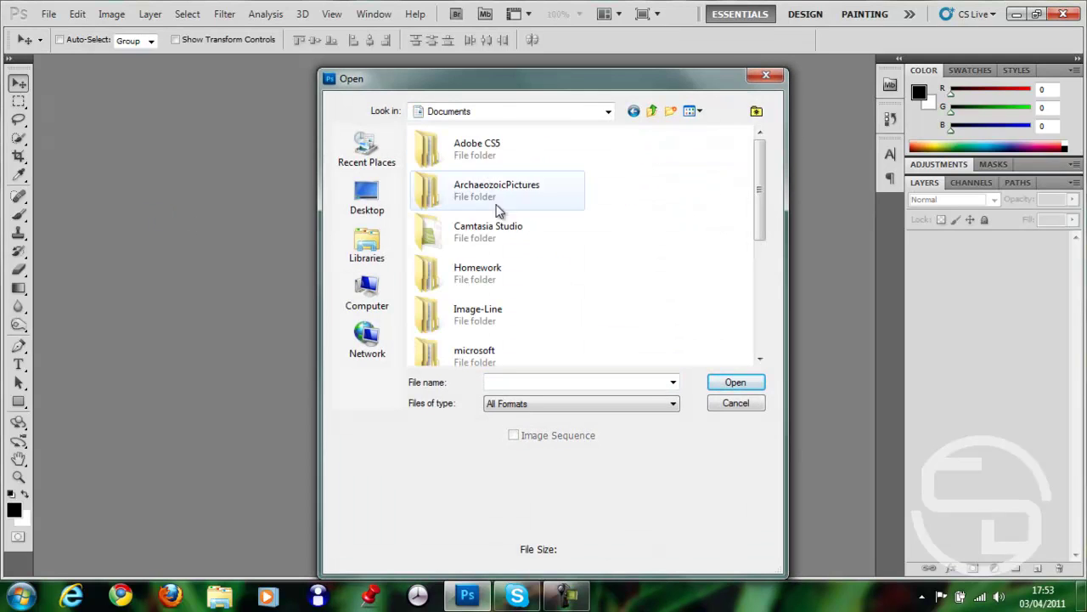
click(600, 113)
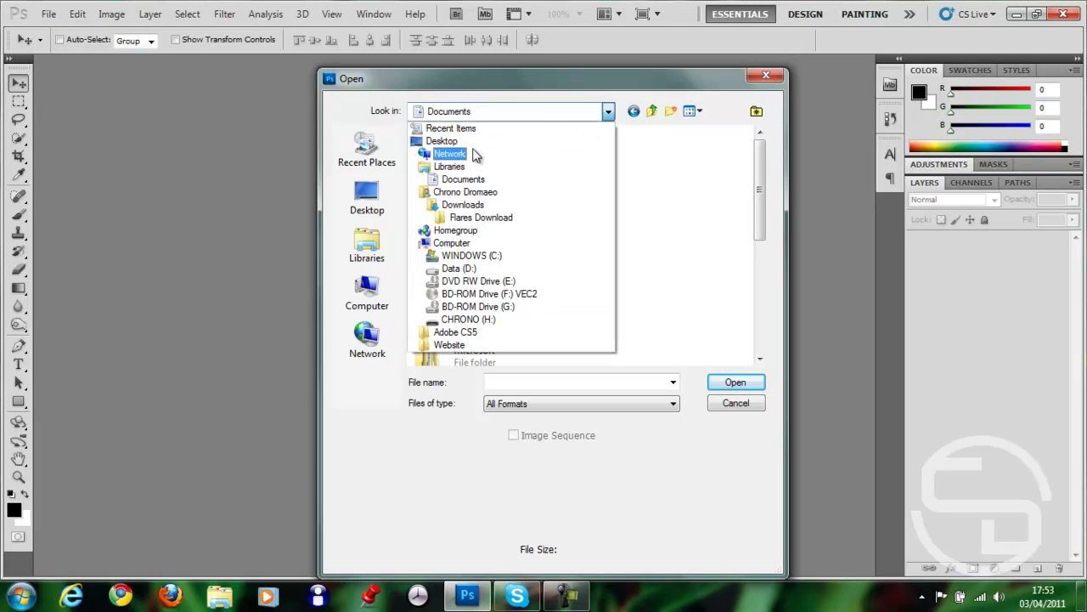
click(464, 192)
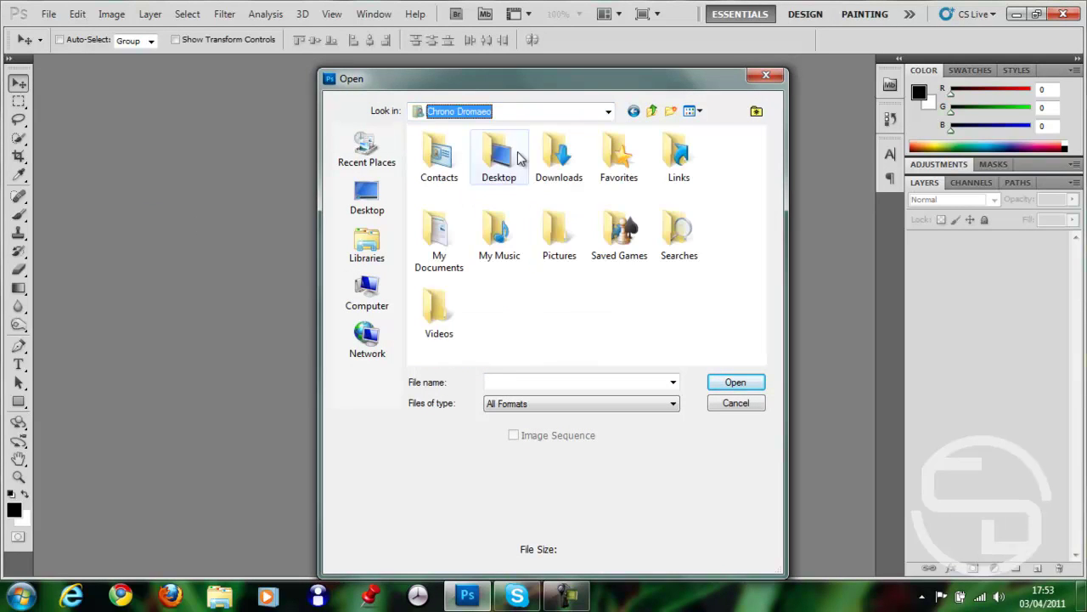
double_click(560, 162)
scroll(489, 283, down, 5)
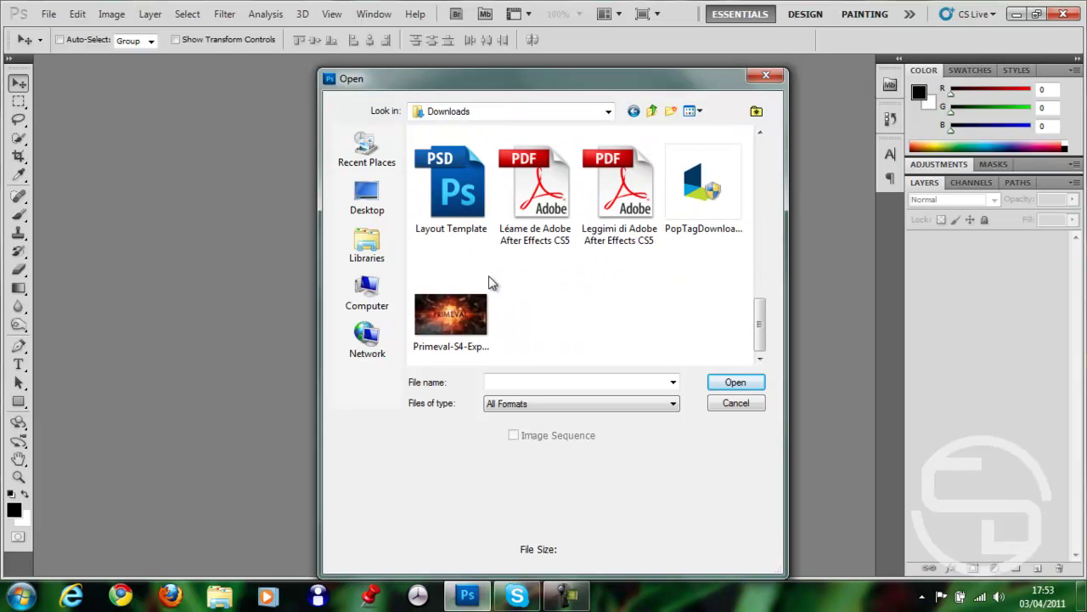
scroll(489, 282, up, 3)
scroll(490, 282, down, 5)
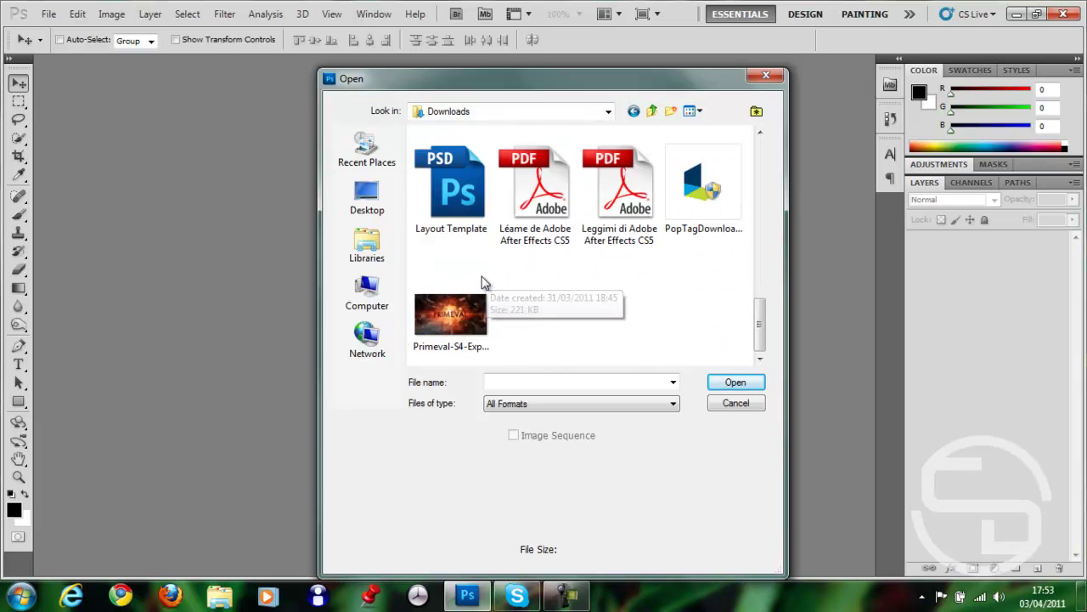
double_click(460, 210)
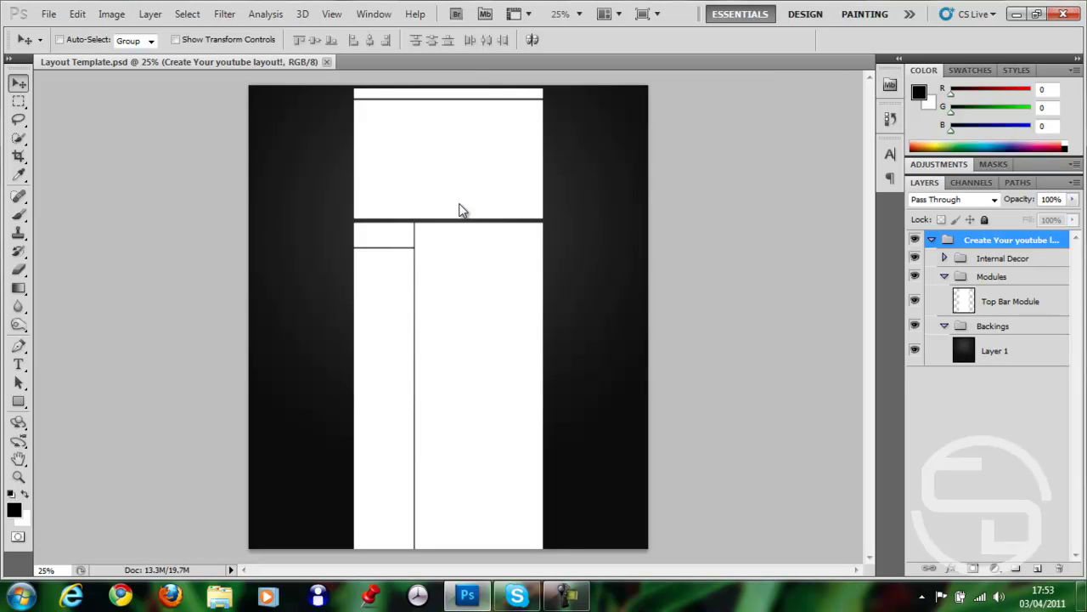
Add an empty Layer 3 above Top Bar Module and set the foreground to grey, brightness 75 (191,191,191).
click(1024, 311)
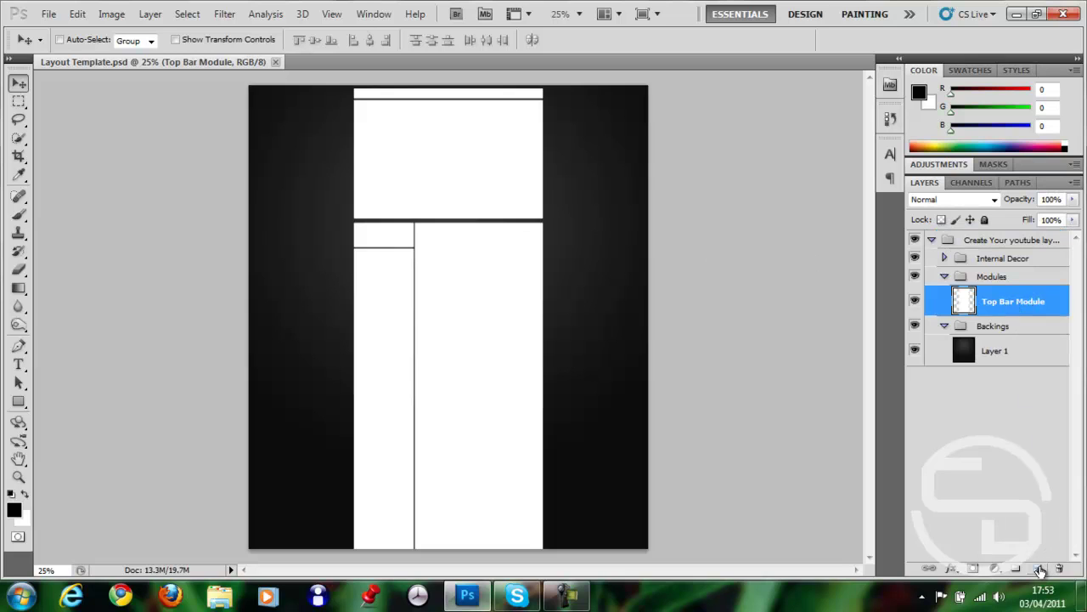
click(1040, 569)
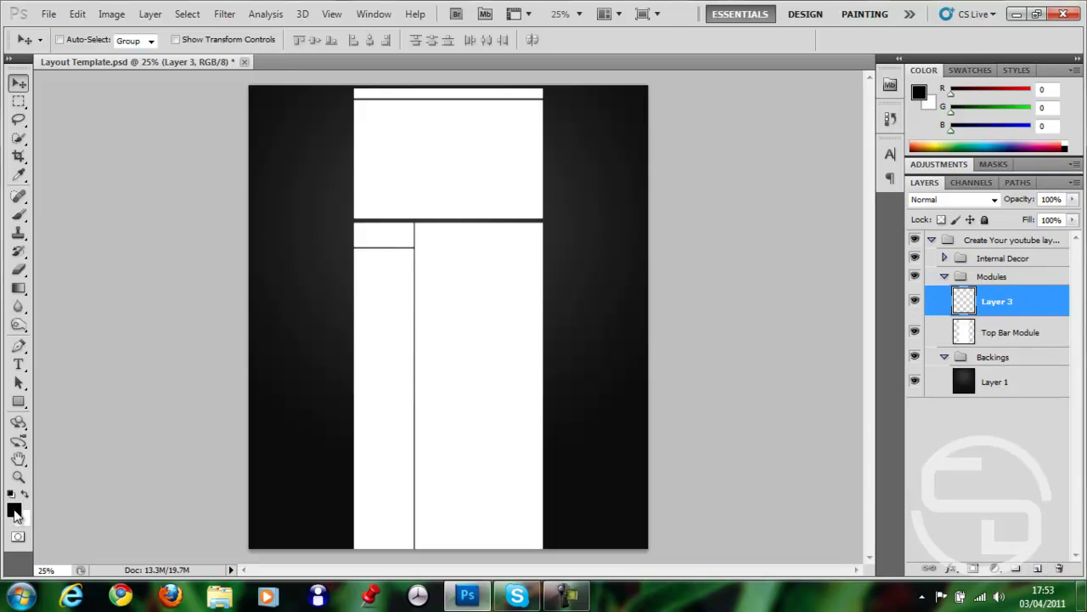
click(13, 510)
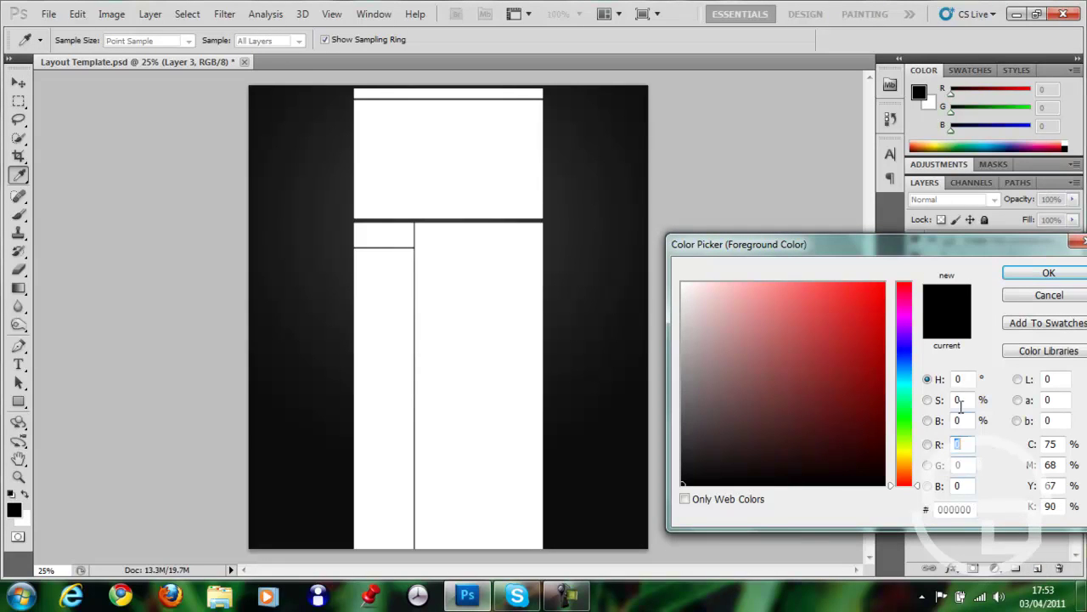
click(958, 420)
text(75)
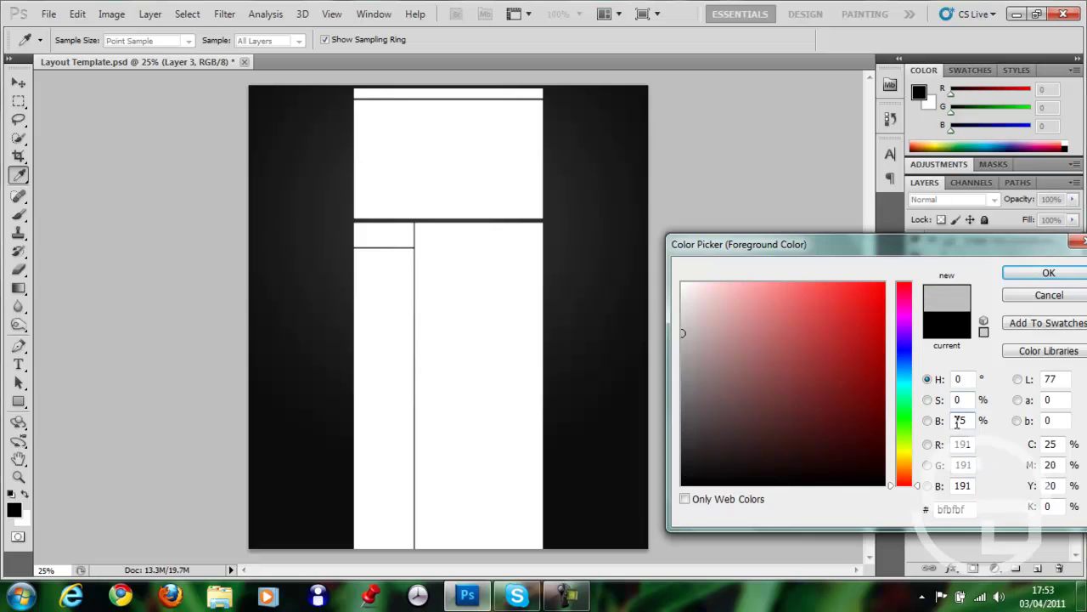
key(Return)
key(v)
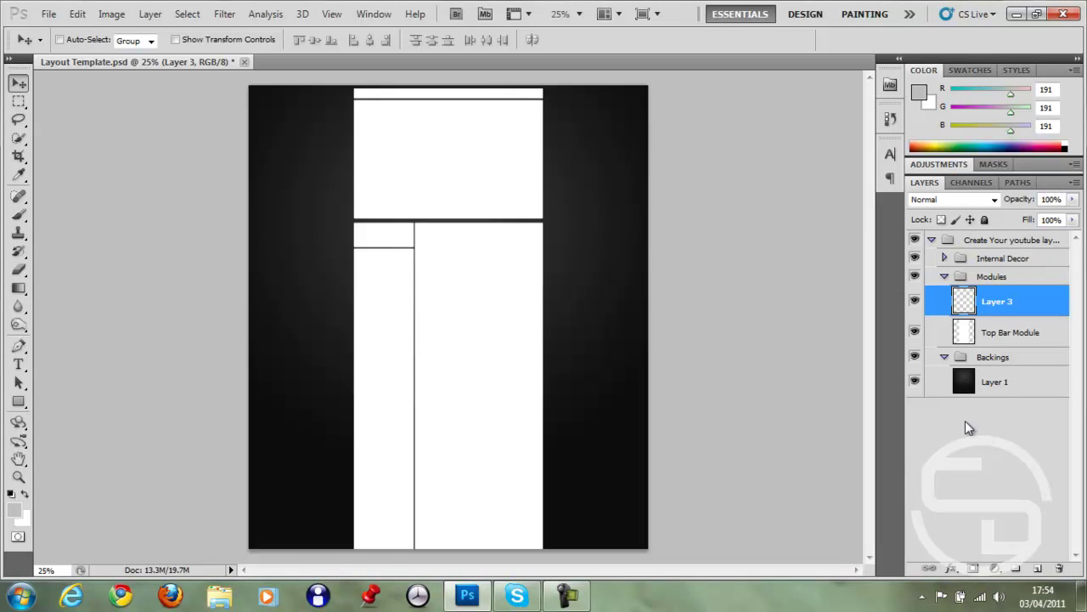
Clip Layer 3 to Top Bar Module and fill it with the grey foreground.
key(alt+BackSpace)
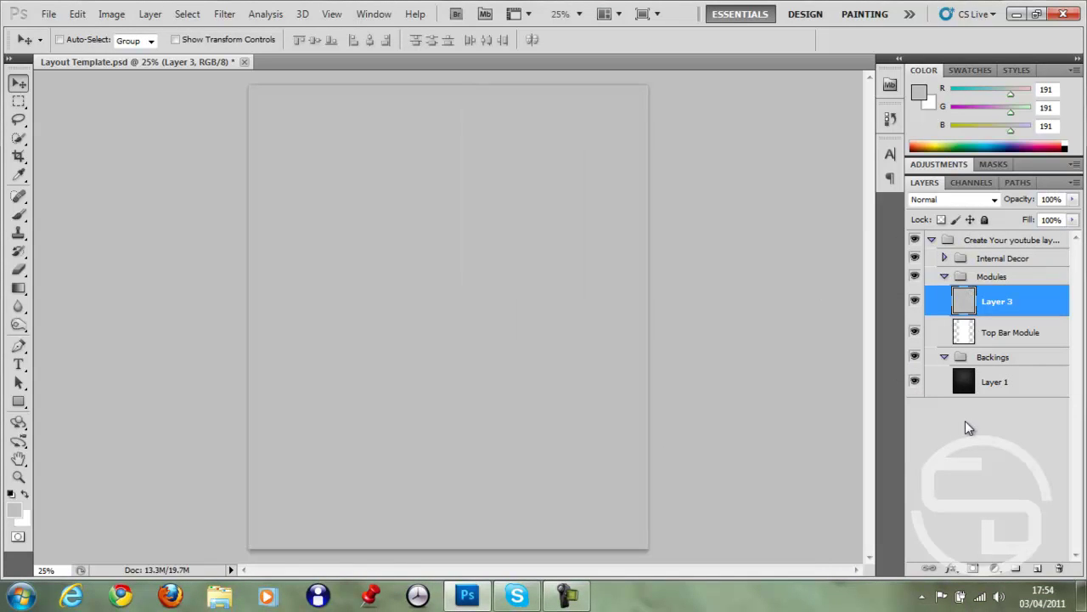
key(ctrl+z)
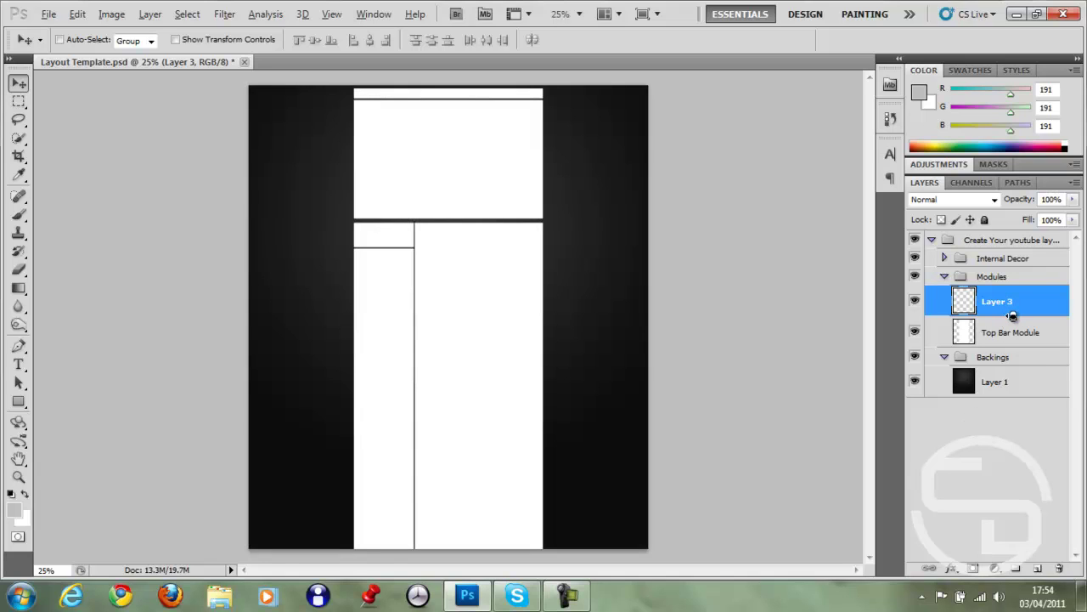
alt+click(1011, 315)
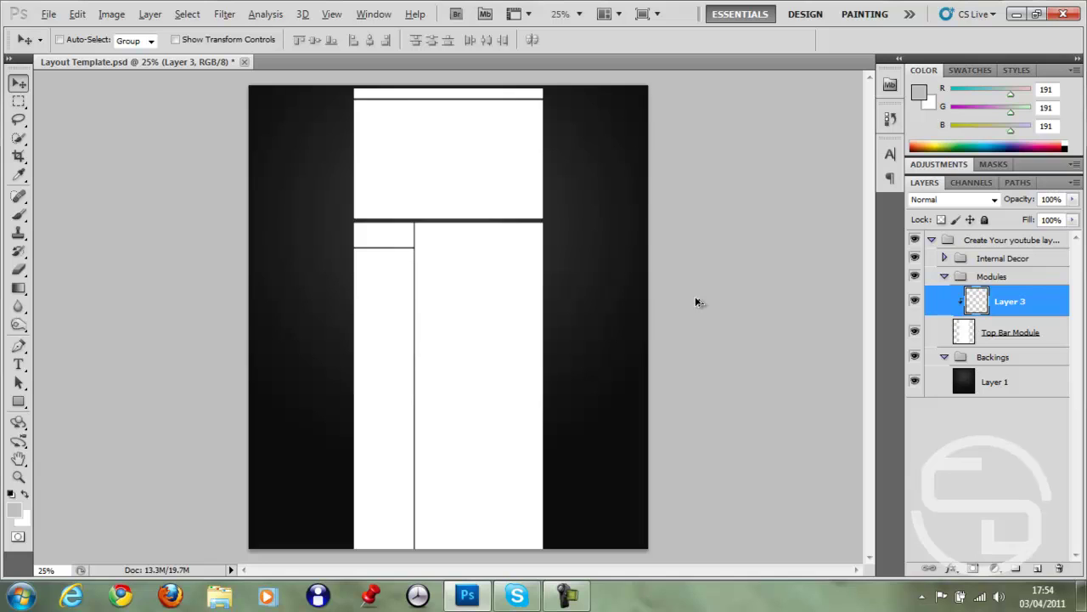
key(alt+BackSpace)
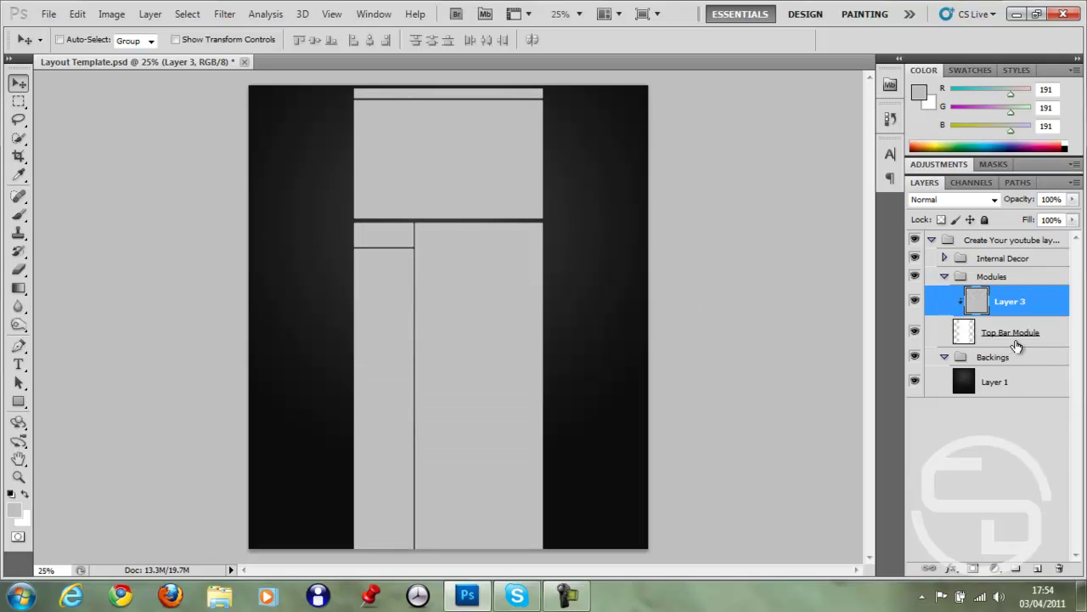
Merge Layer 3 with Top Bar Module into one layer.
shift+click(1018, 339)
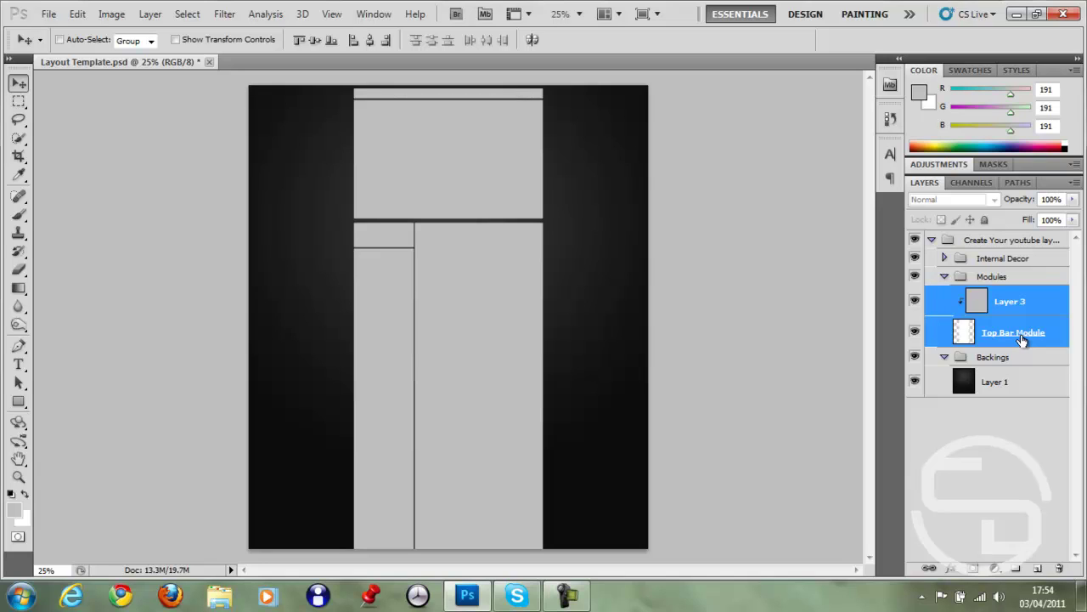
key(ctrl+e)
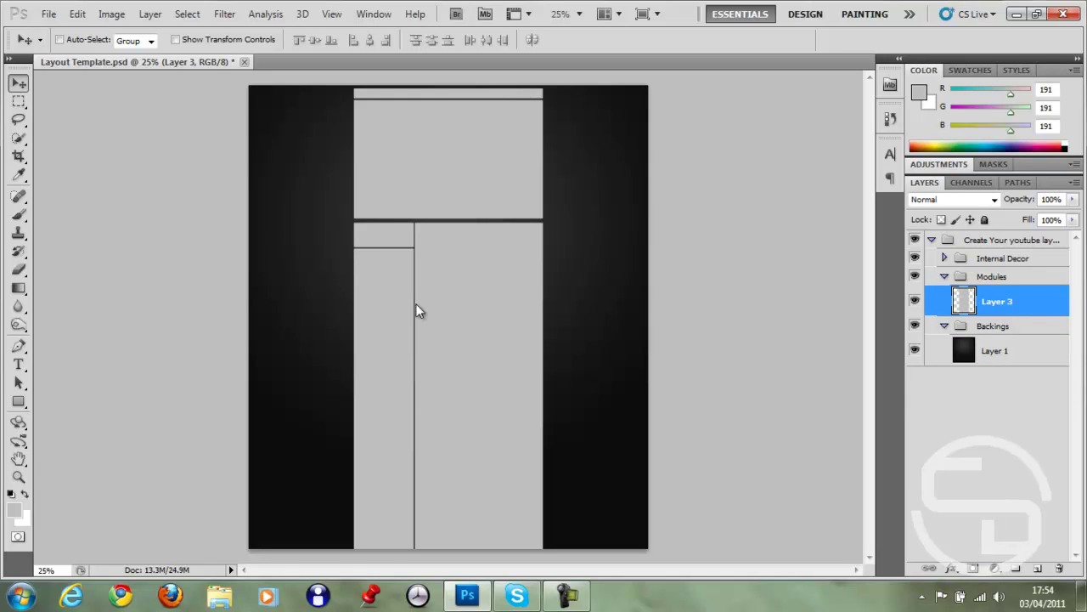
key(e)
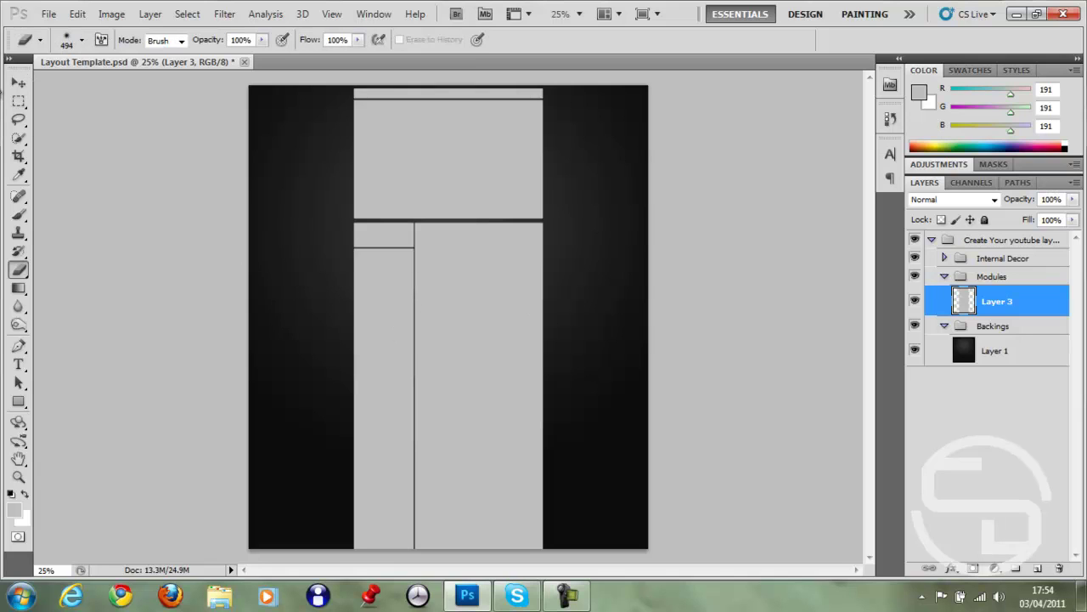
key(v)
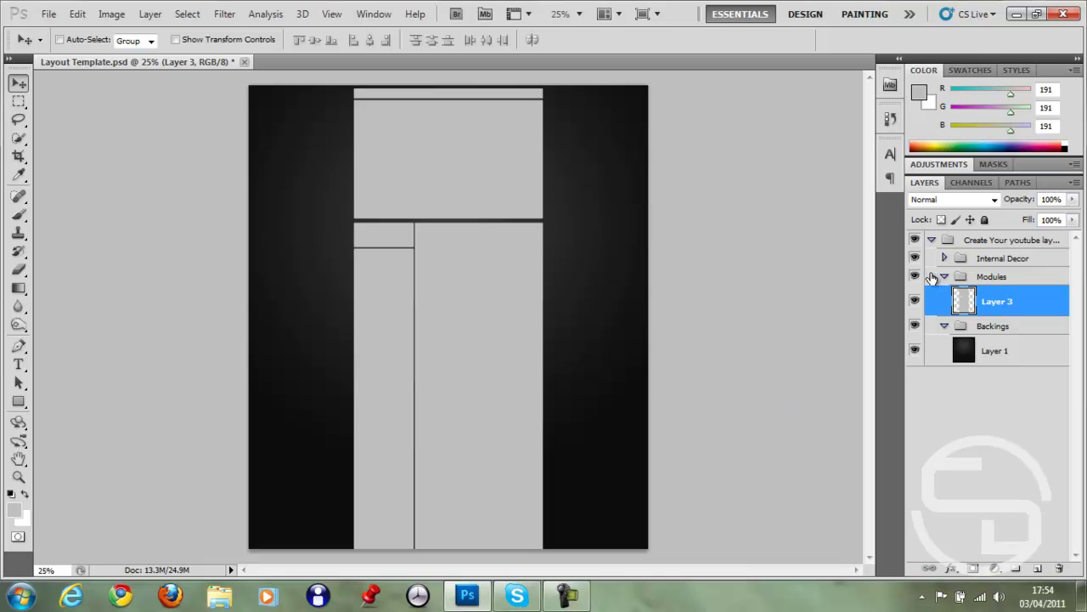
Give Layer 3 a 2 px Stroke in dark blue (H205, S100, B50).
double_click(1044, 304)
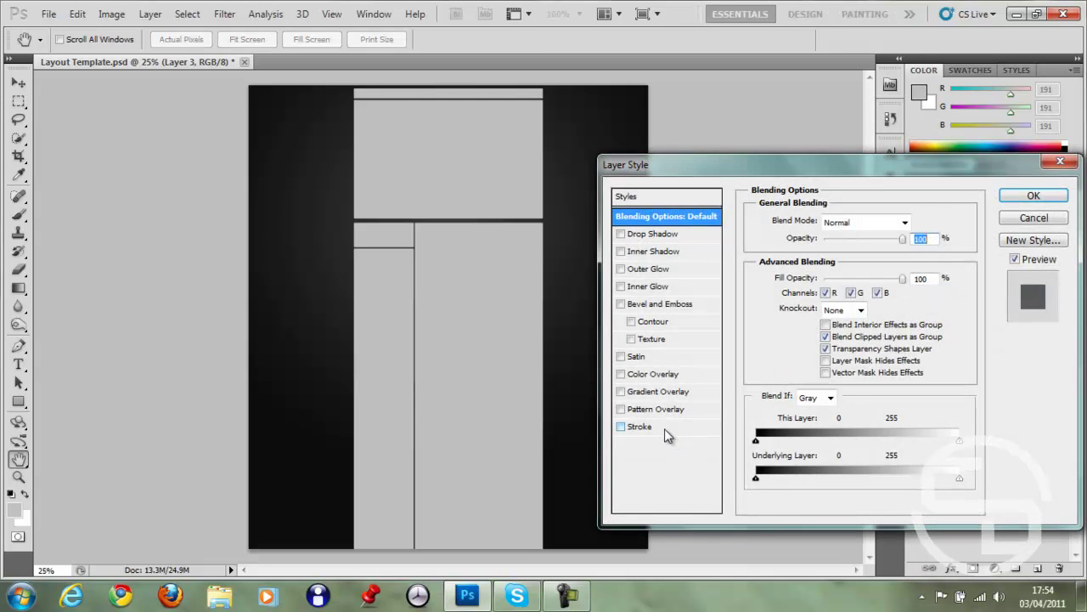
click(664, 428)
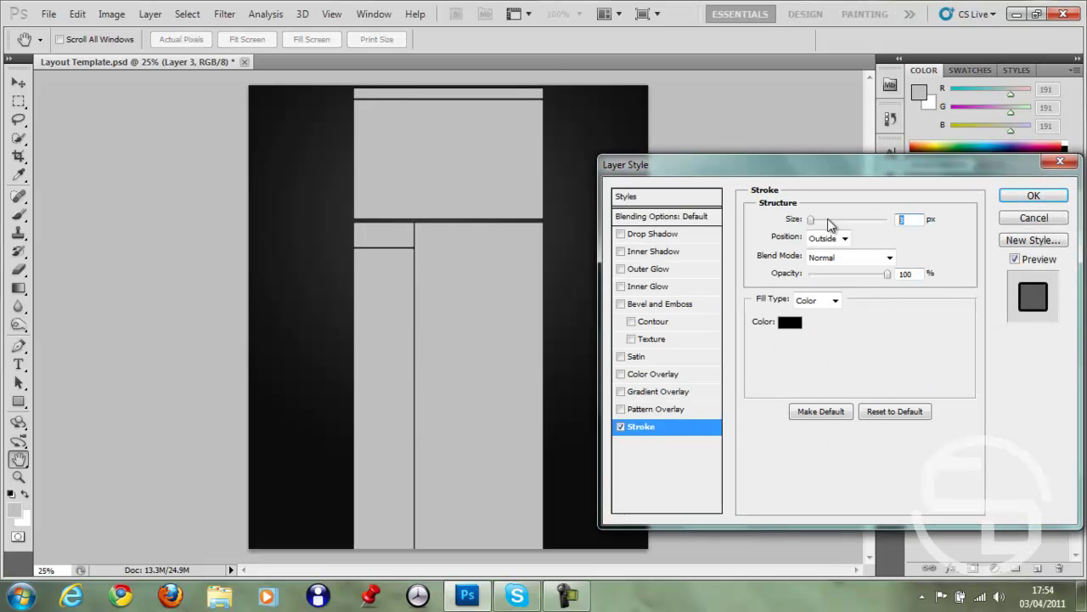
key(Down)
click(786, 326)
click(967, 384)
text(205)
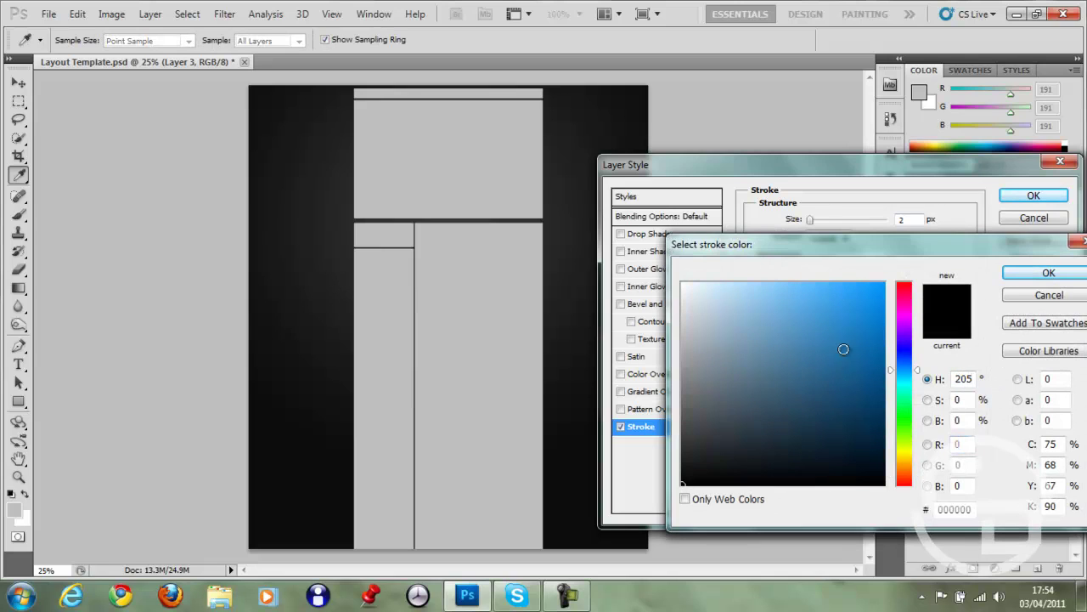
click(959, 399)
text(100)
text(50)
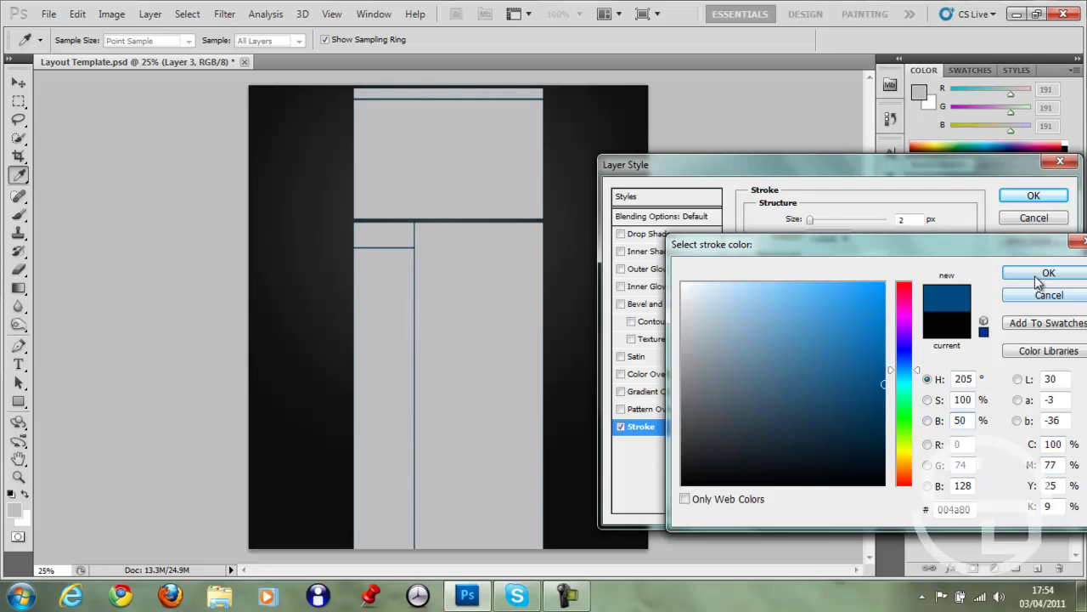
click(1048, 272)
click(1034, 195)
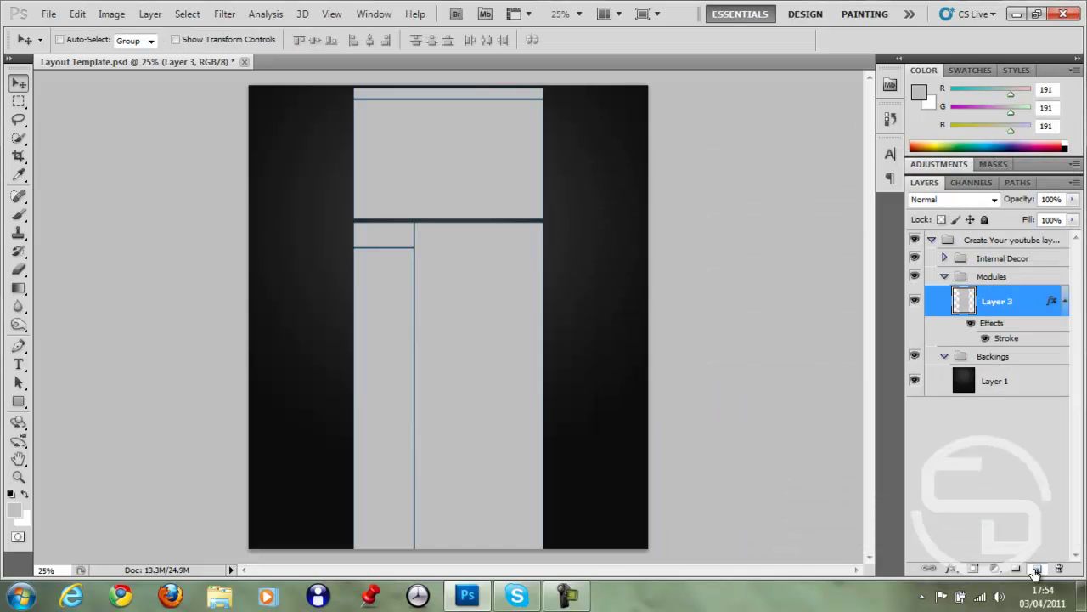
Add a new layer and merge it with Layer 3 into a single module layer, Layer 4.
click(1038, 567)
shift+click(1006, 333)
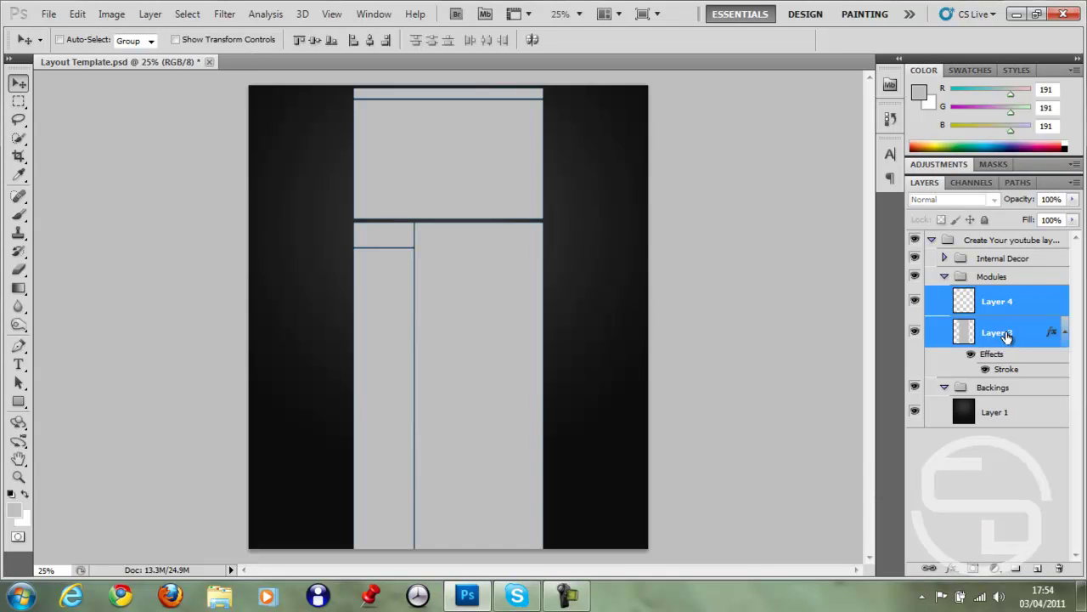
key(ctrl+e)
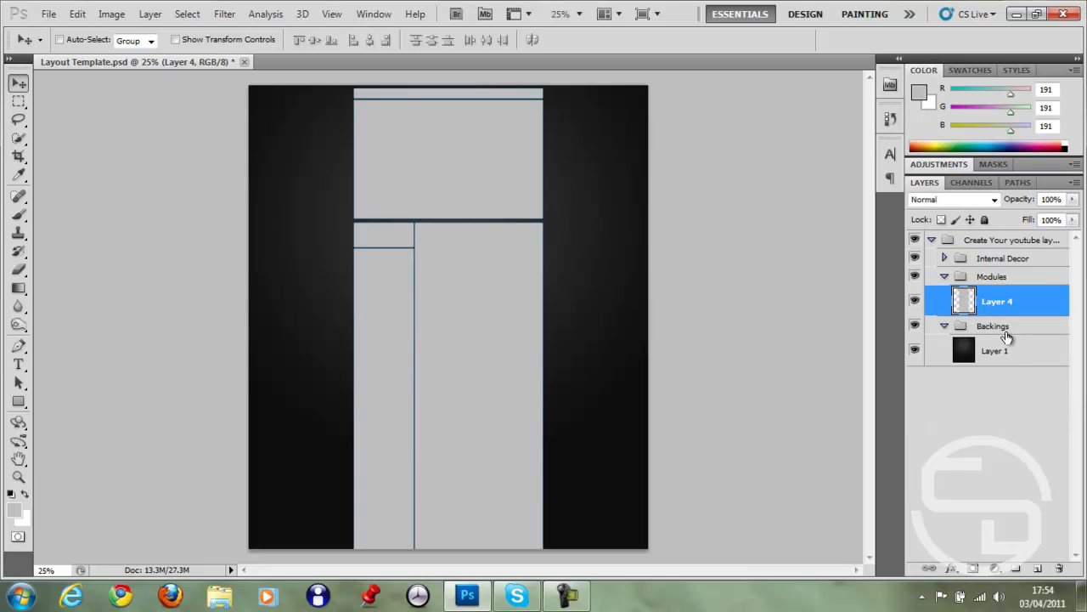
scroll(357, 272, up, 6)
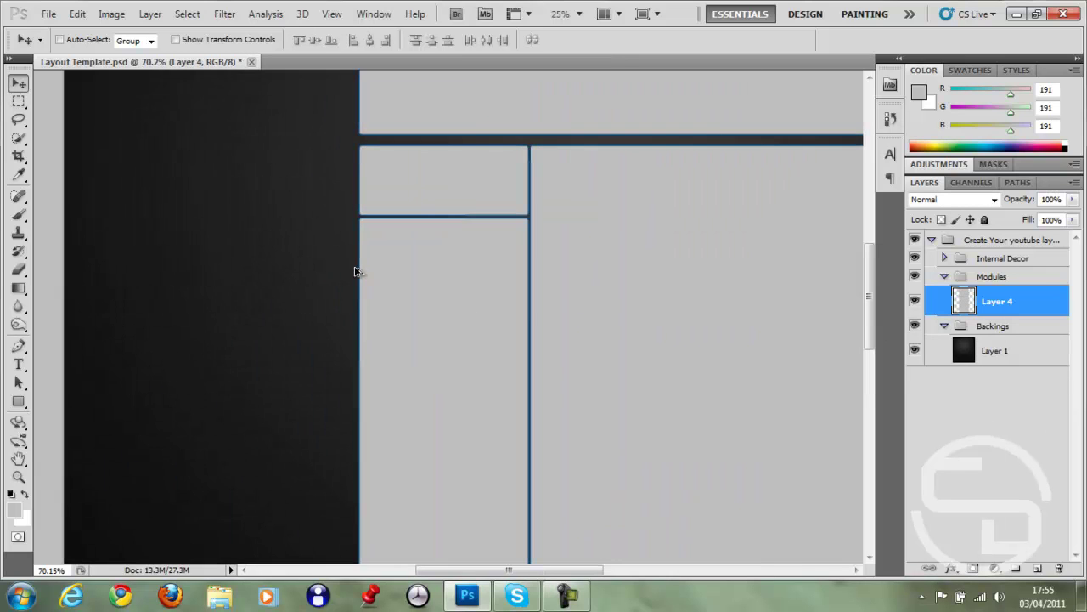
scroll(542, 282, up, 6)
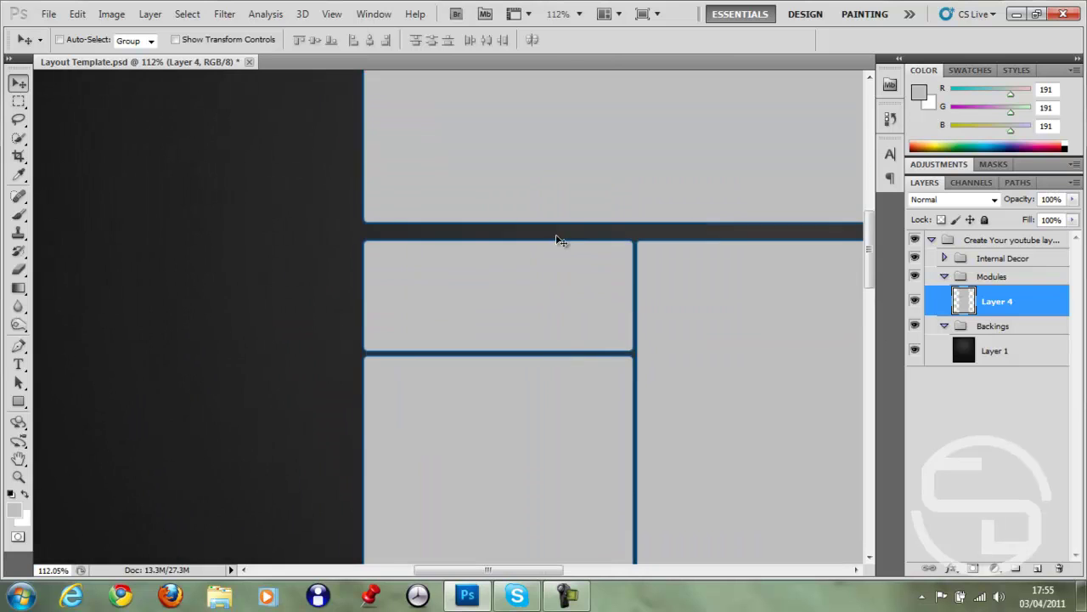
scroll(557, 241, up, 5)
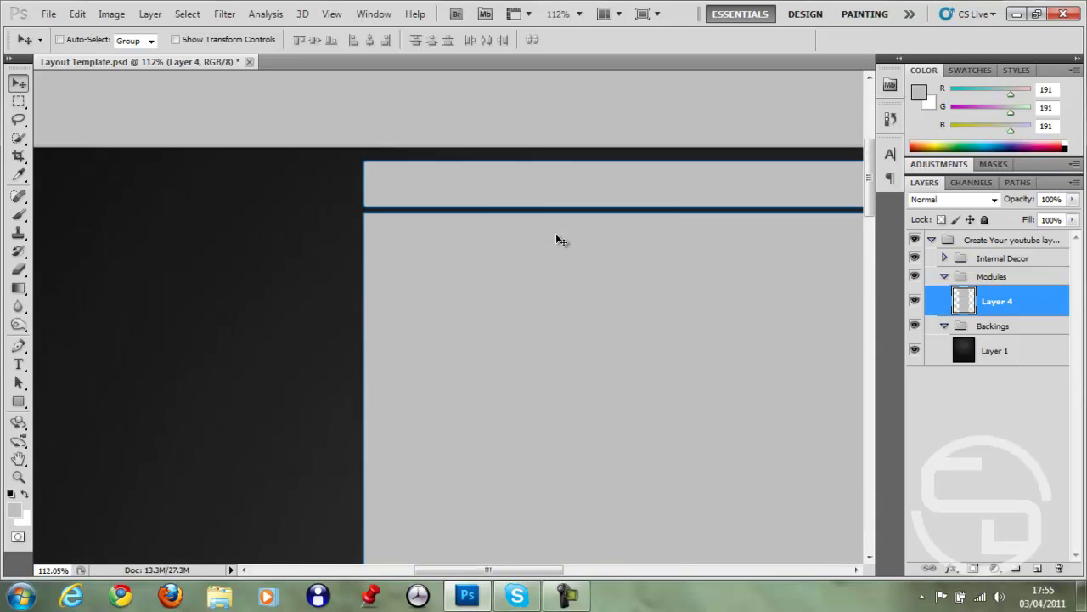
drag(509, 569, 548, 575)
Add a new layer clipped to Layer 4 and select the thin top bar.
click(1038, 569)
drag(1013, 313, 1013, 317)
alt+click(1013, 317)
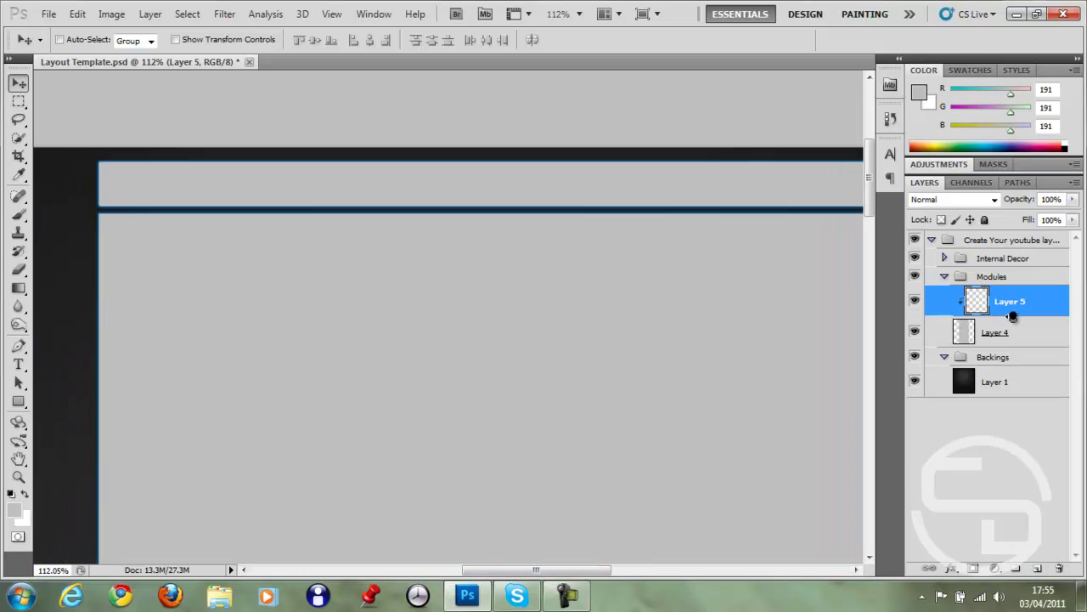
click(18, 102)
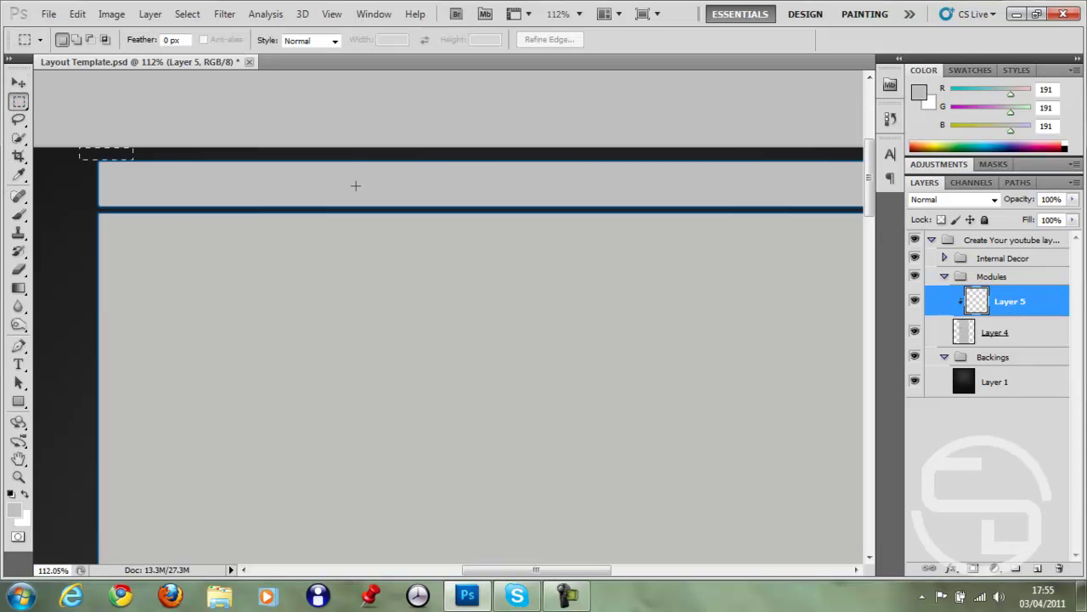
drag(389, 185, 703, 182)
Fill the top strip with a white foreground-to-transparent gradient fading downward.
click(12, 495)
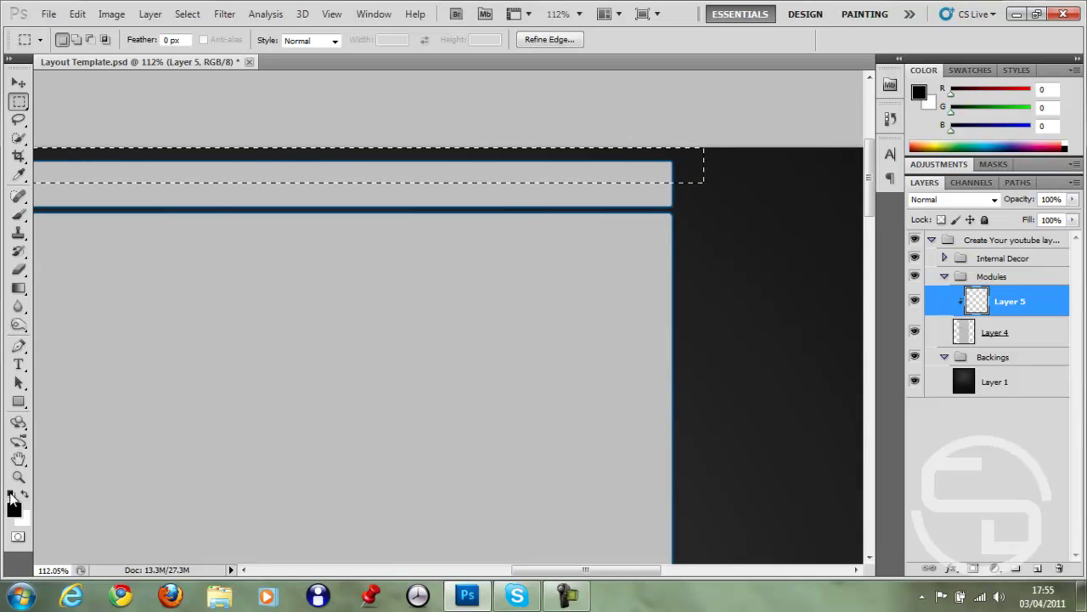
click(25, 496)
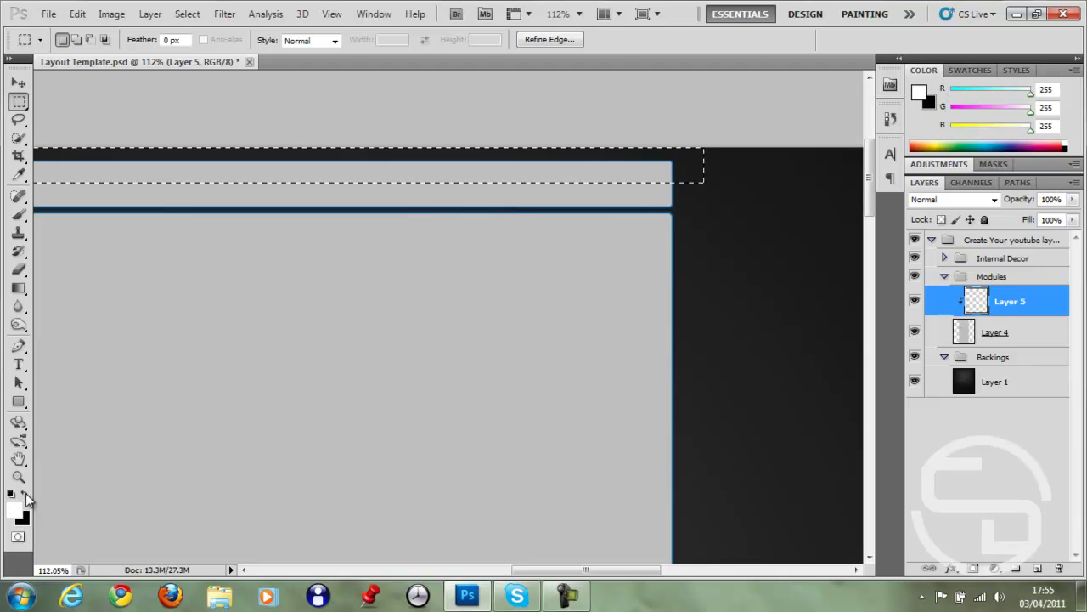
click(19, 287)
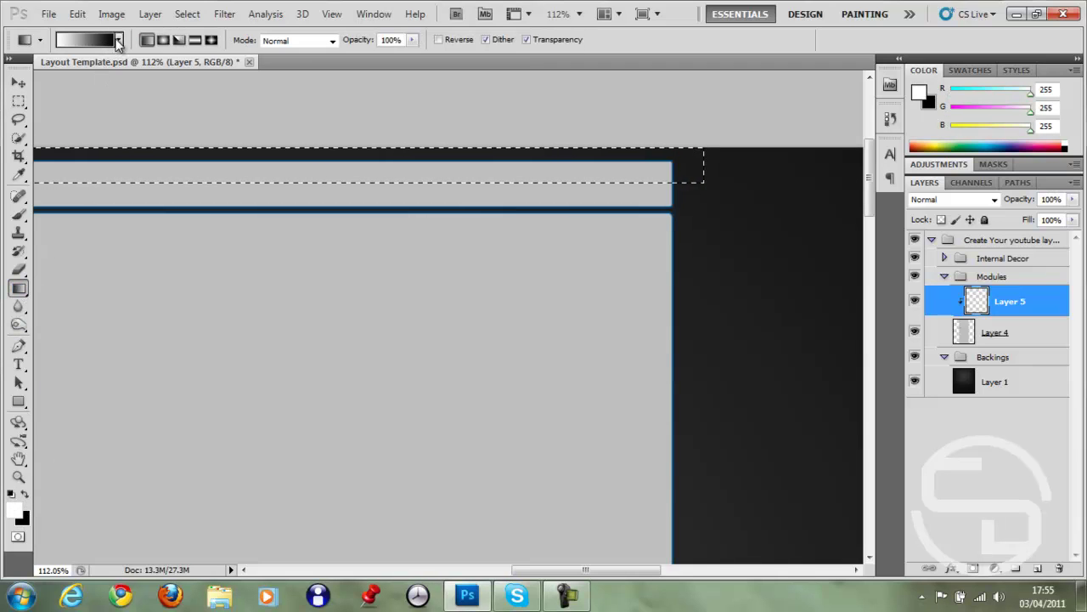
click(118, 44)
click(56, 73)
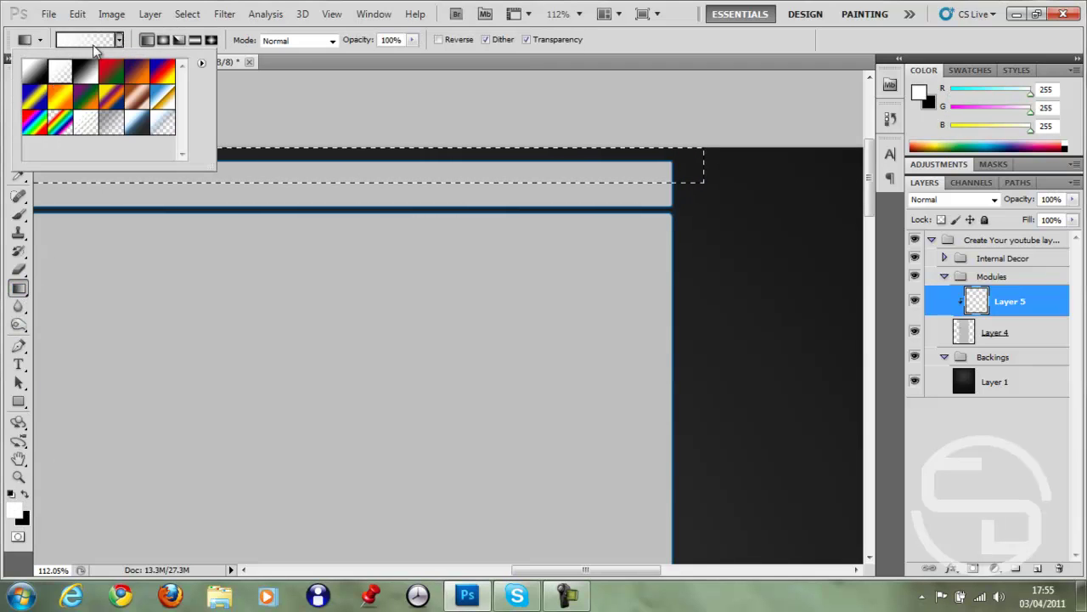
click(232, 156)
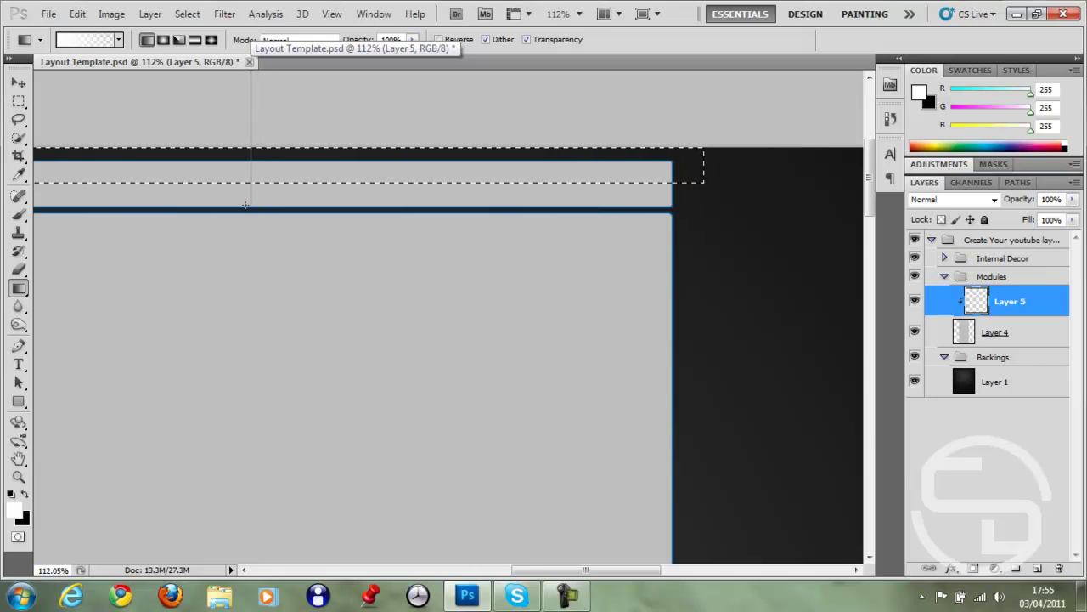
drag(246, 205, 247, 205)
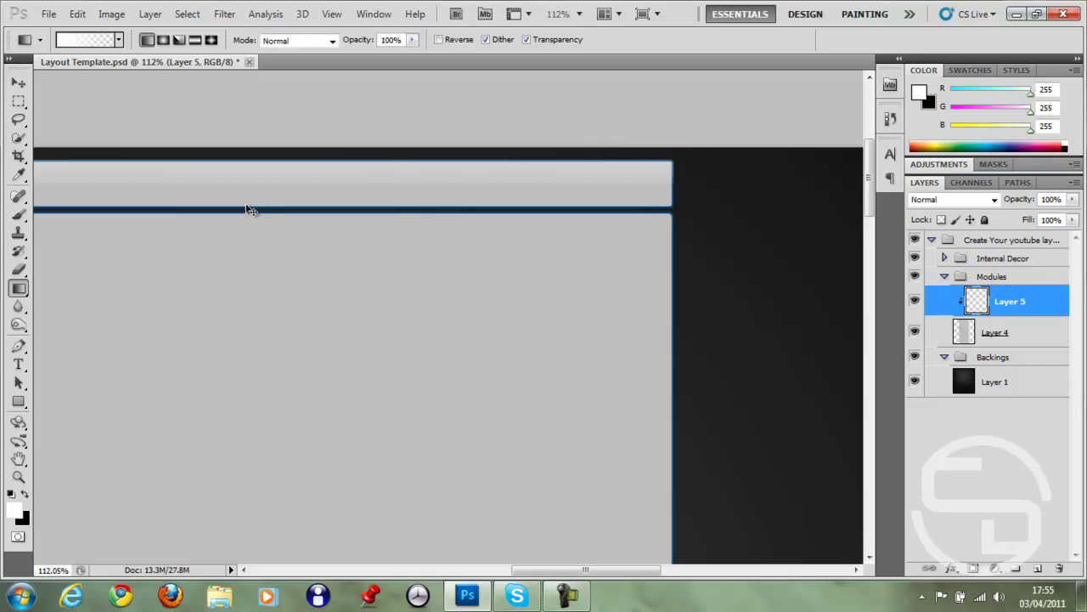
Merge Layer 4 and Layer 5 into one layer.
key(v)
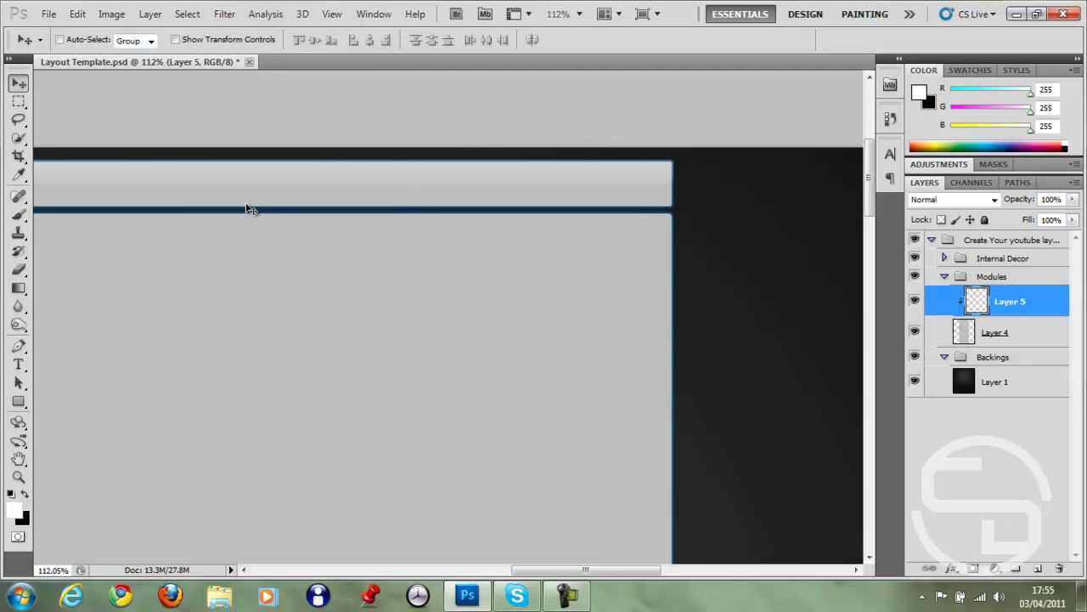
key(ctrl+0)
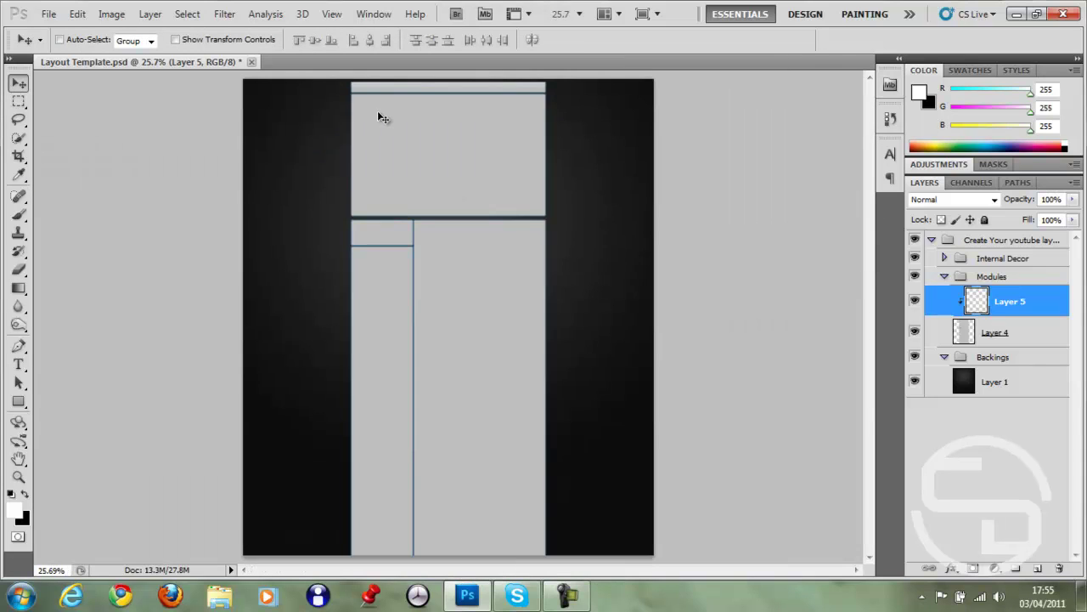
alt+scroll(380, 110, up, 3)
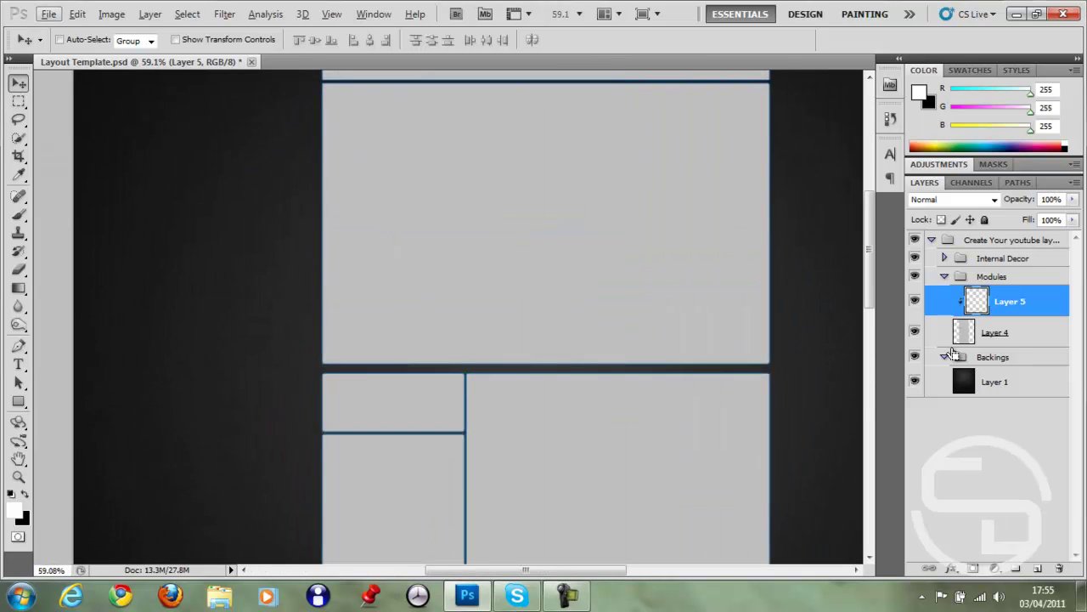
ctrl+click(1017, 349)
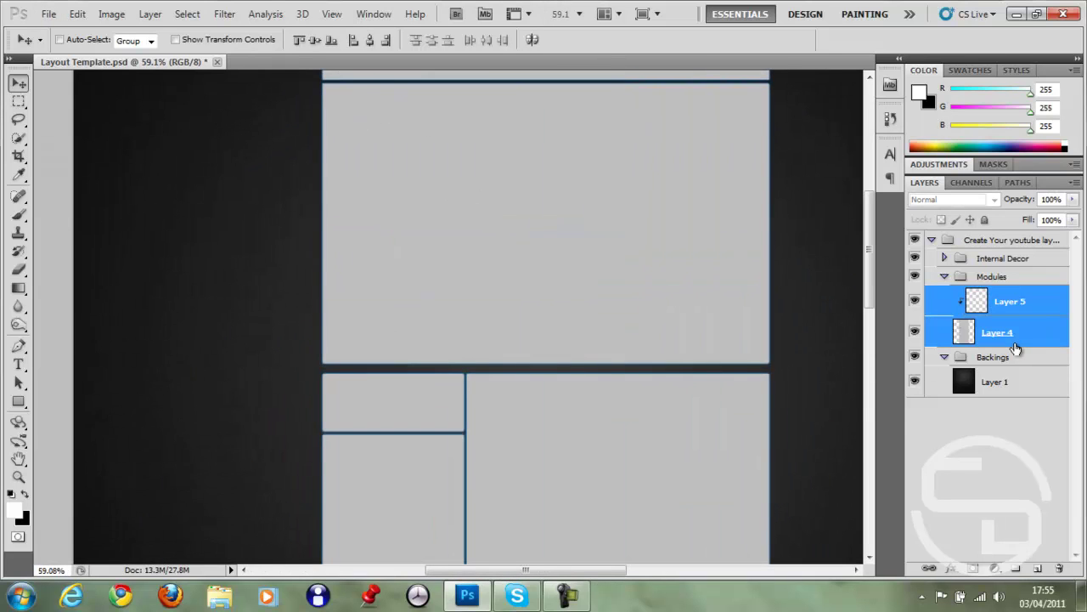
key(ctrl+e)
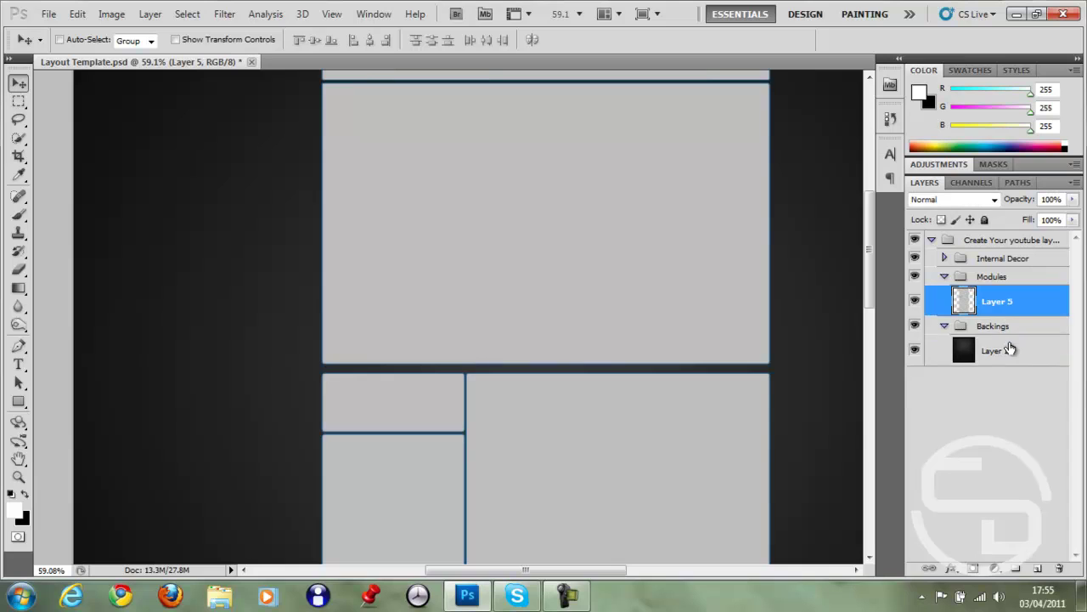
Add a layer clipped to Layer 5 and select a wide ellipse, subtracting its top above the main panel.
click(1037, 569)
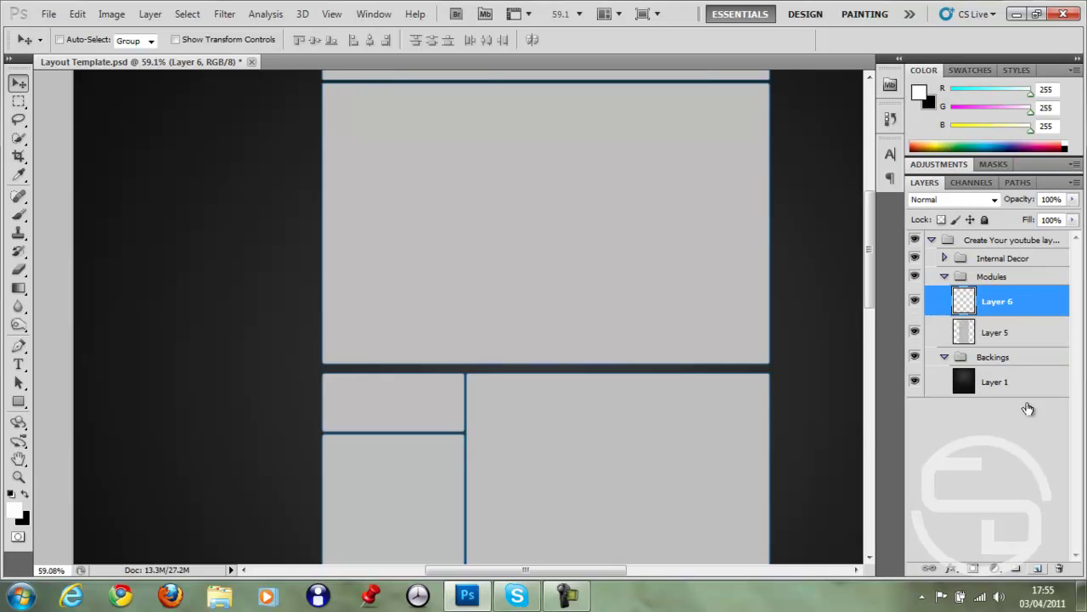
alt+click(1028, 316)
scroll(405, 294, up, 3)
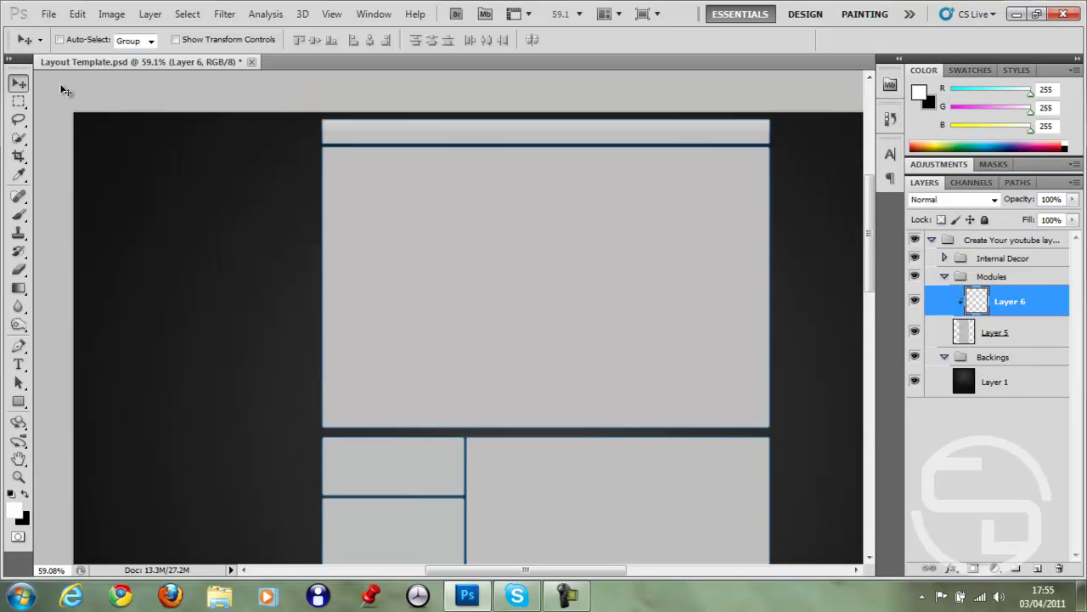
click(19, 101)
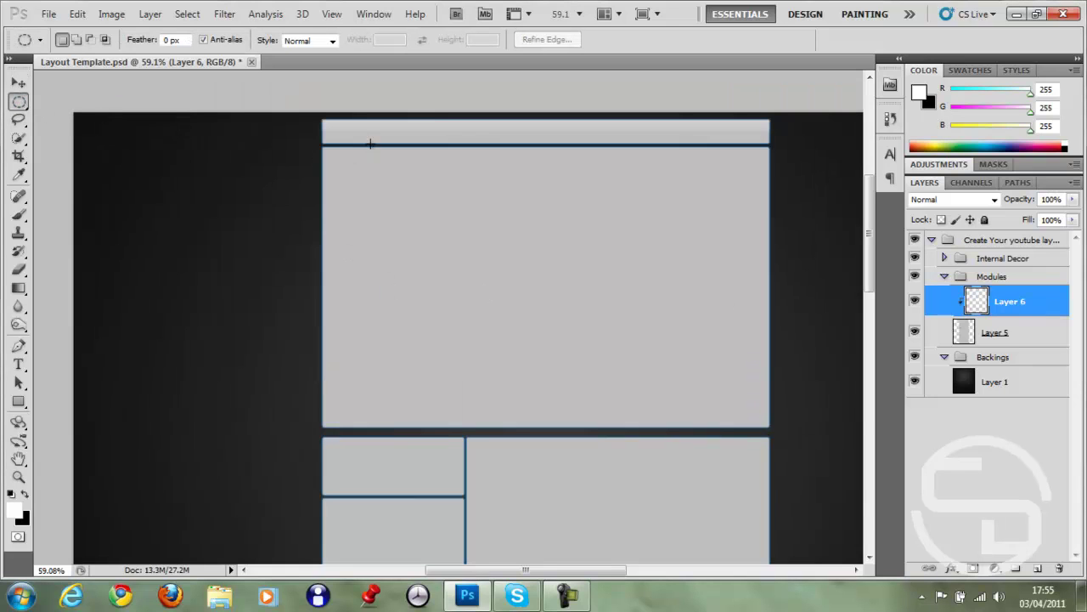
drag(228, 78, 829, 252)
drag(553, 200, 566, 197)
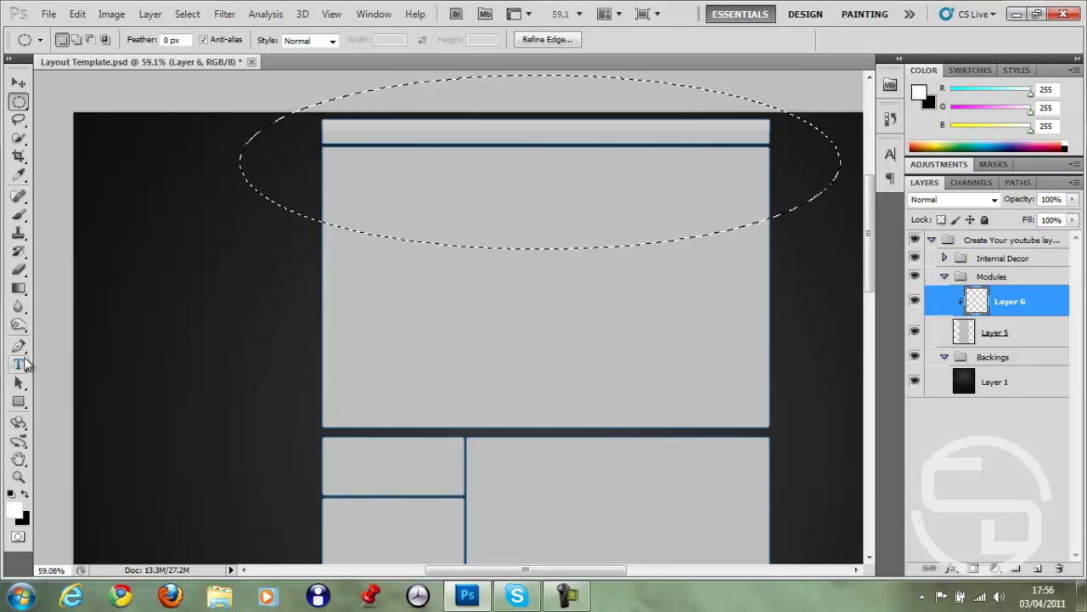
drag(19, 102, 93, 105)
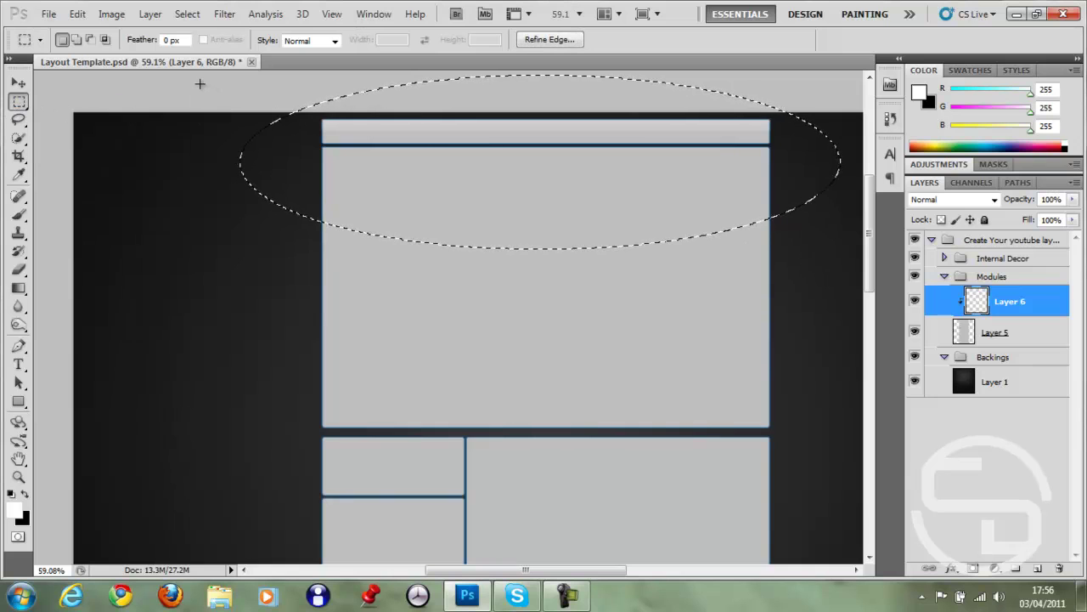
key(alt)
drag(196, 112, 839, 145)
scroll(424, 119, up, 5)
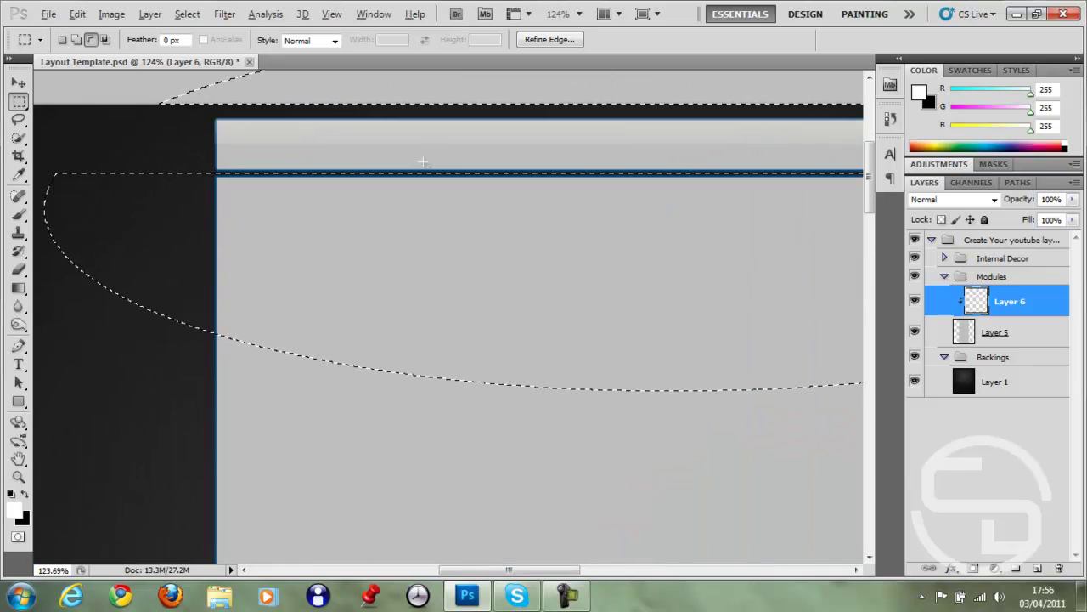
Fill the curved selection with a downward white fade and deselect.
click(19, 287)
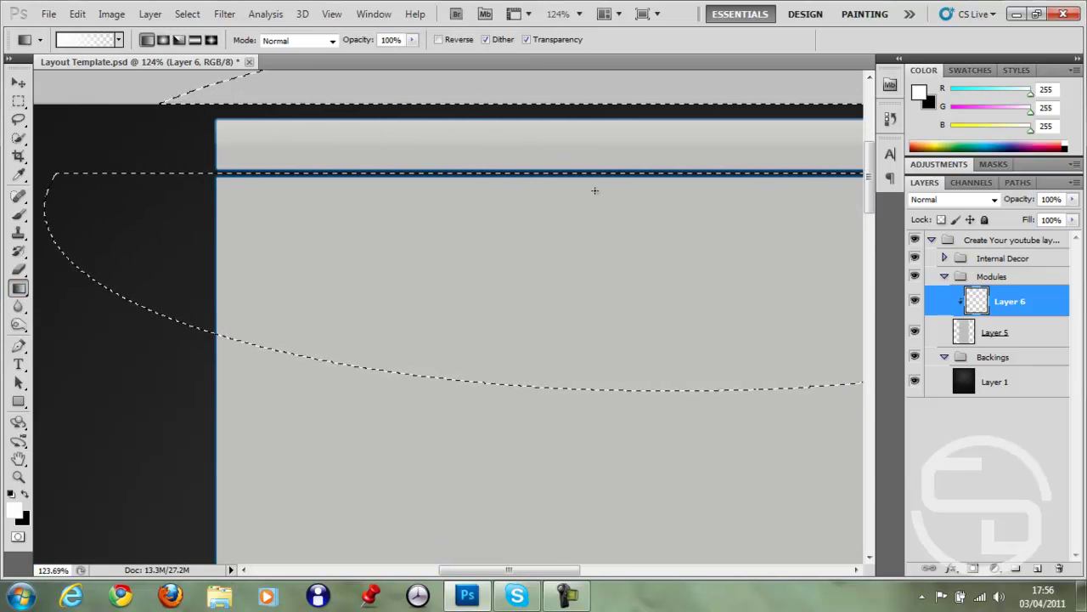
drag(489, 570, 512, 576)
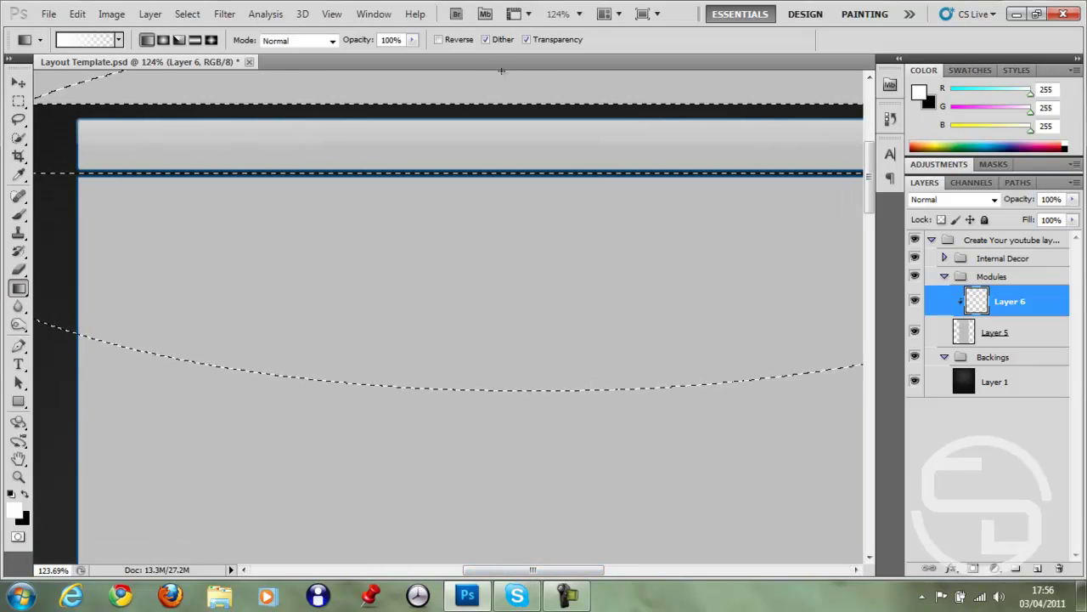
drag(501, 71, 506, 449)
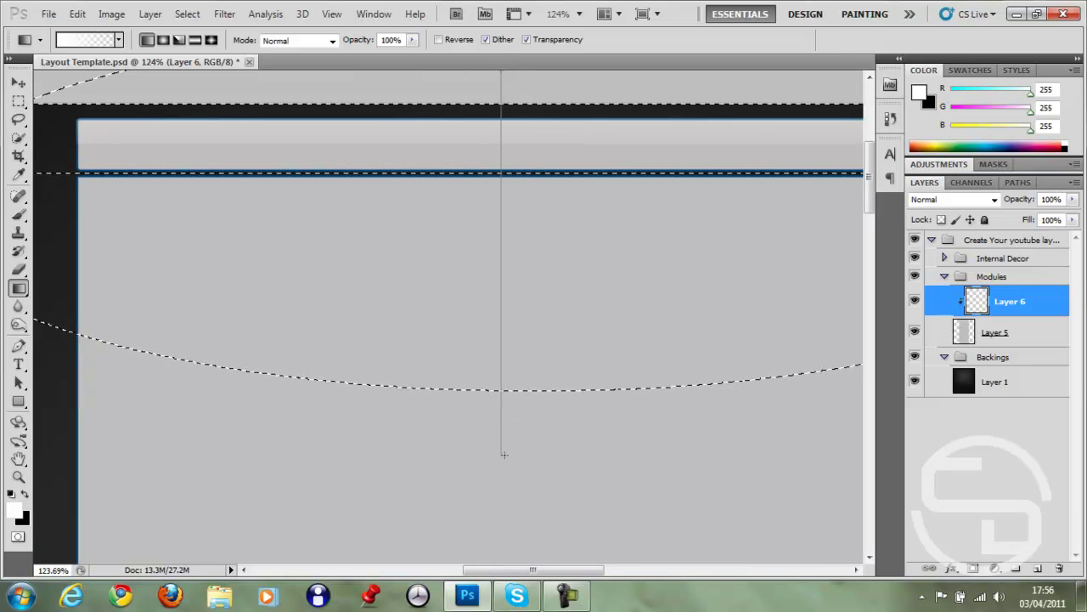
drag(504, 455, 504, 454)
key(ctrl+z)
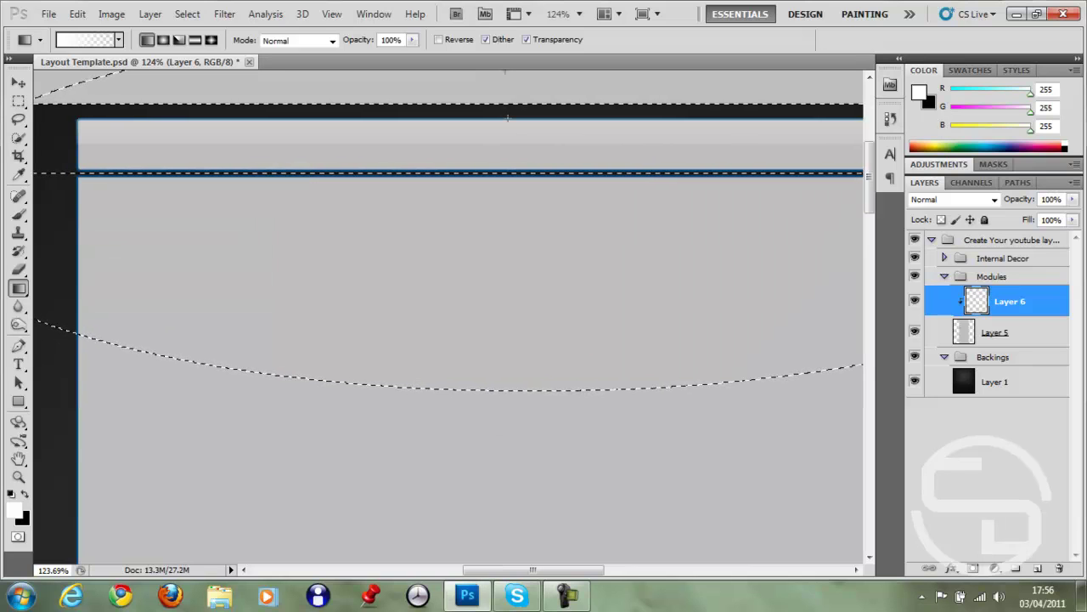
drag(510, 143, 536, 517)
key(ctrl+d)
key(v)
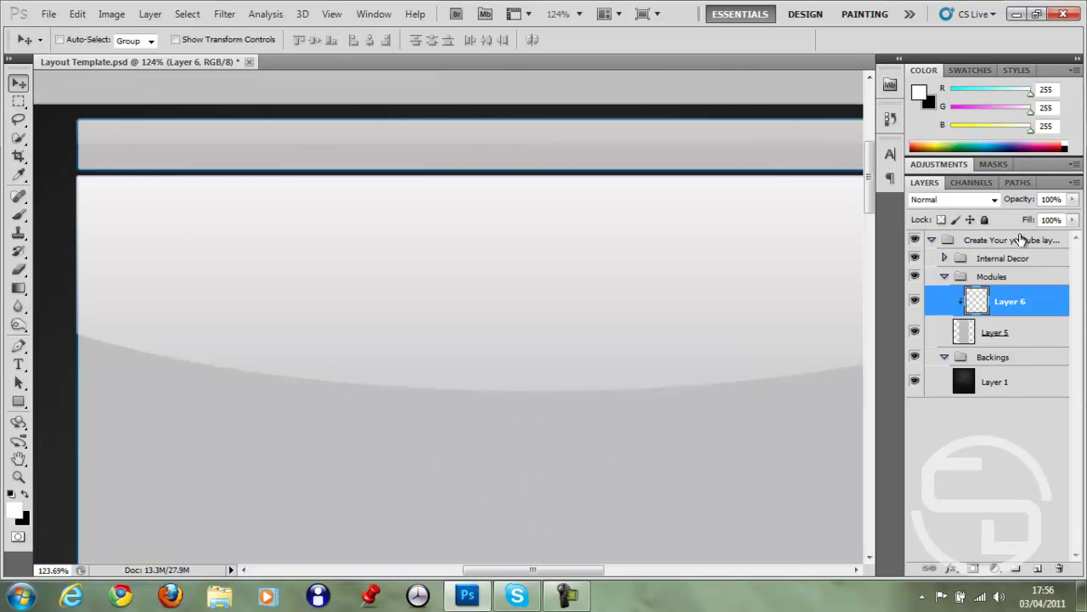
Set Layer 6's opacity to 25%.
double_click(1052, 199)
text(25)
key(Return)
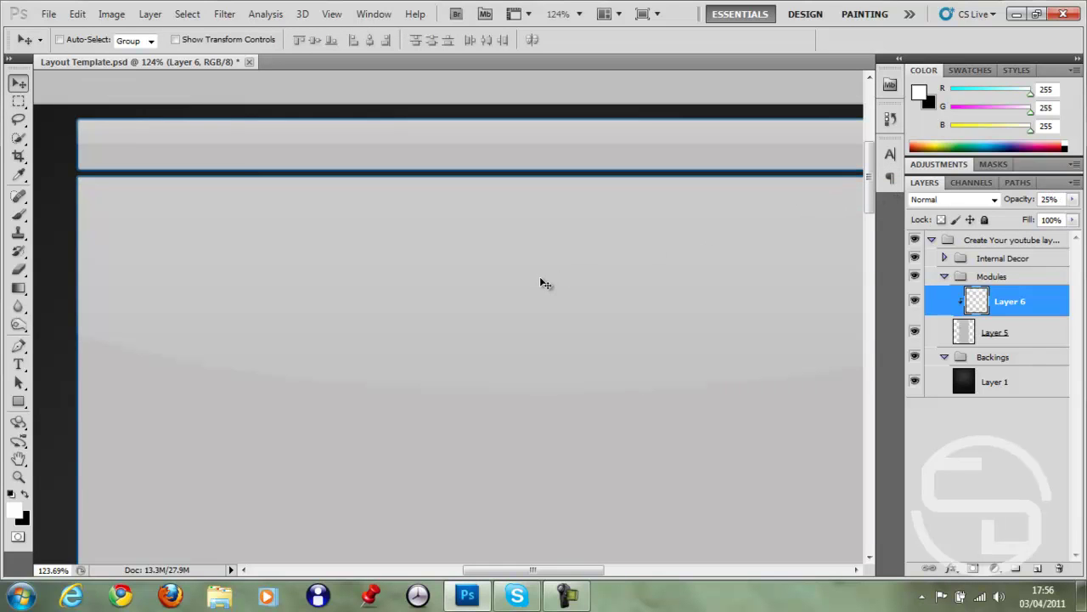
key(ctrl+0)
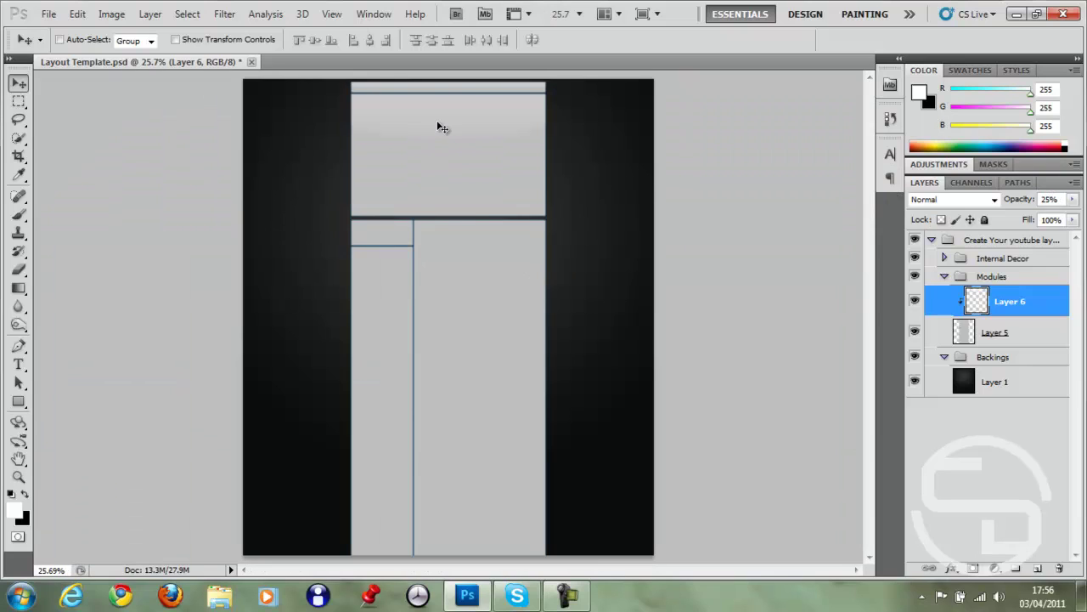
Merge the highlight into the modules and add a new clipped layer above Layer 6.
shift+click(1028, 341)
key(ctrl+e)
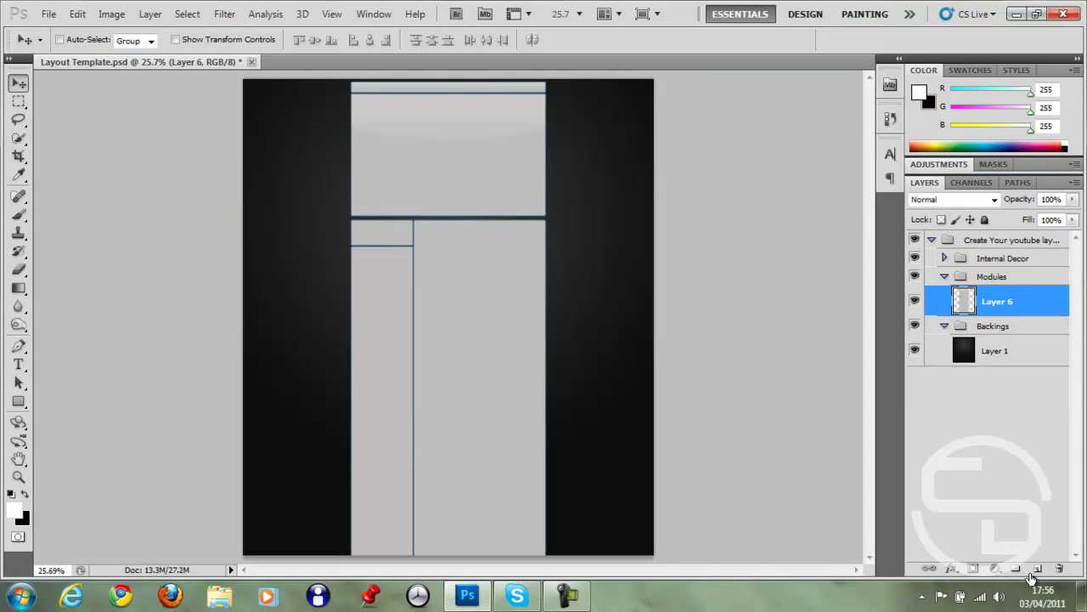
click(1038, 568)
alt+click(1016, 316)
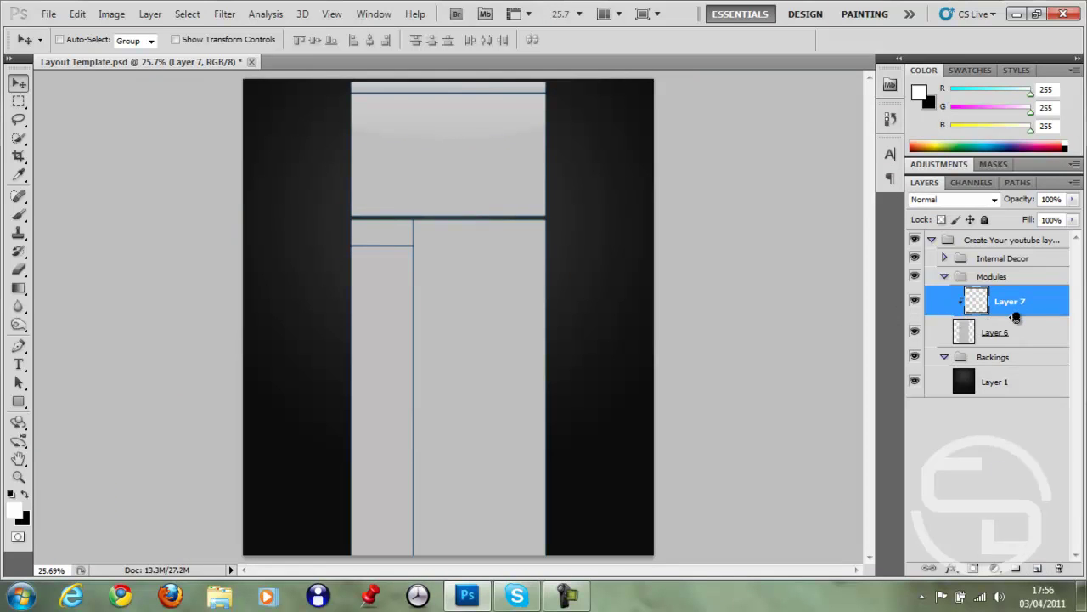
Select a wide ellipse across the module divider, trimmed to its lower curved part.
drag(18, 101, 85, 118)
click(333, 202)
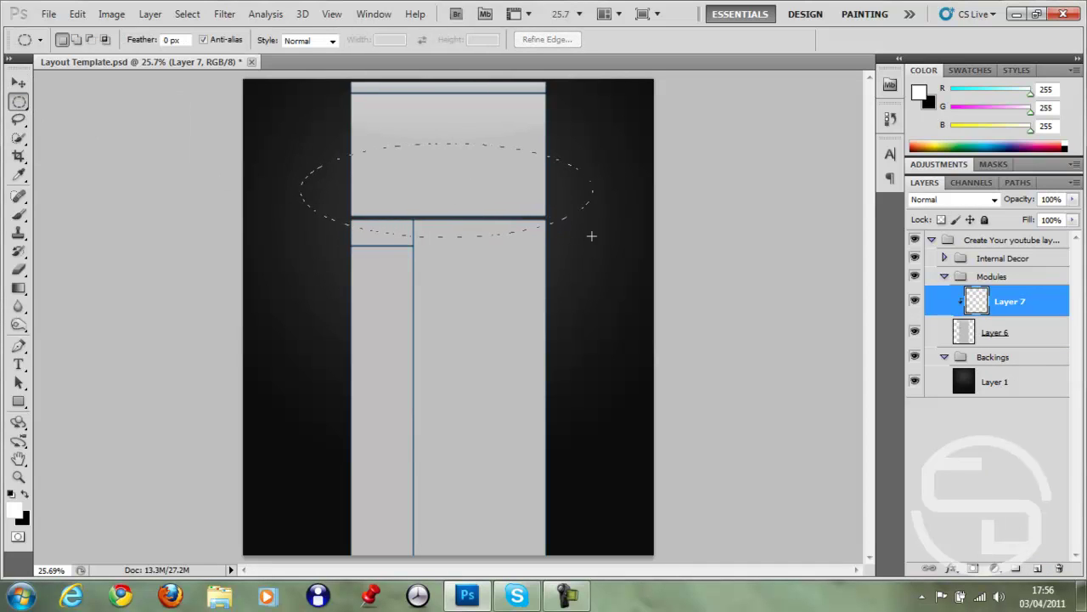
drag(592, 236, 591, 237)
drag(18, 102, 93, 100)
drag(275, 122, 637, 220)
scroll(378, 248, up, 2)
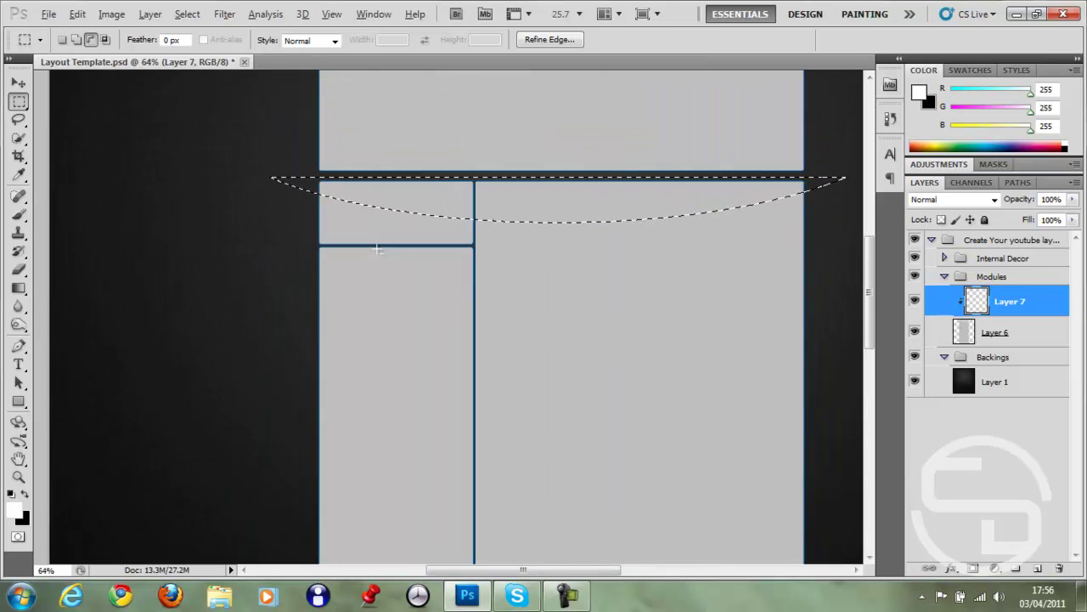
scroll(378, 249, up, 1)
scroll(600, 211, up, 2)
scroll(686, 247, up, 2)
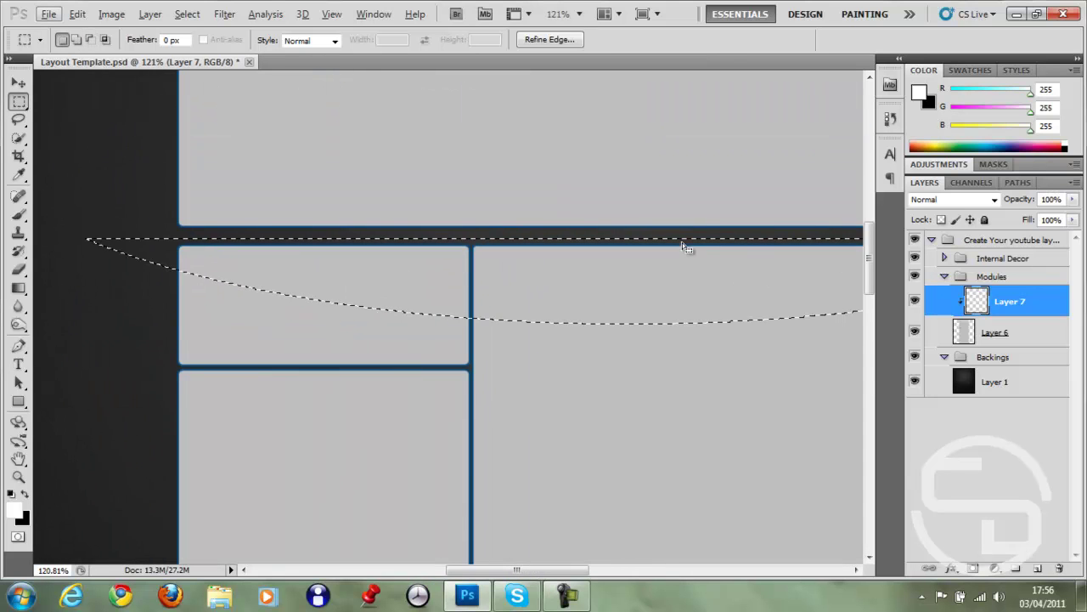
drag(567, 569, 608, 569)
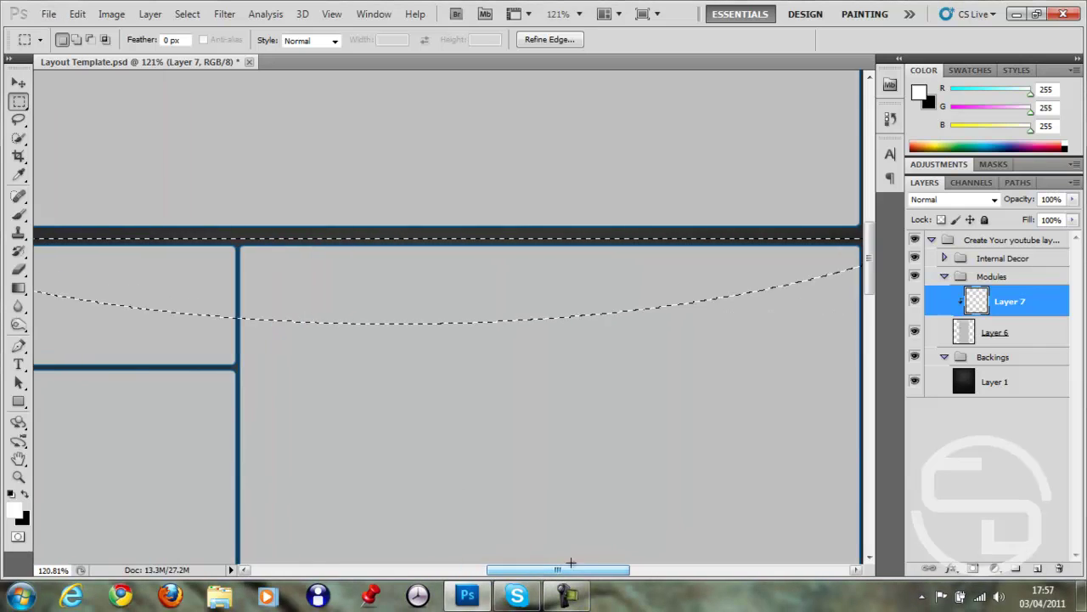
Fill the curved selection with a fading white gradient and deselect.
click(19, 286)
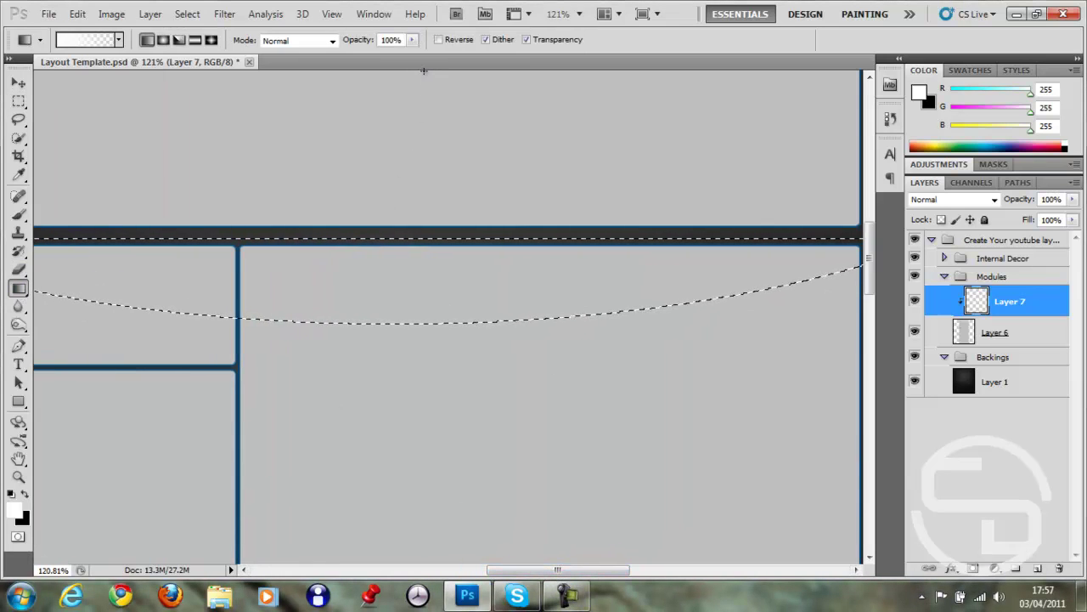
drag(423, 70, 413, 332)
drag(306, 291, 440, 63)
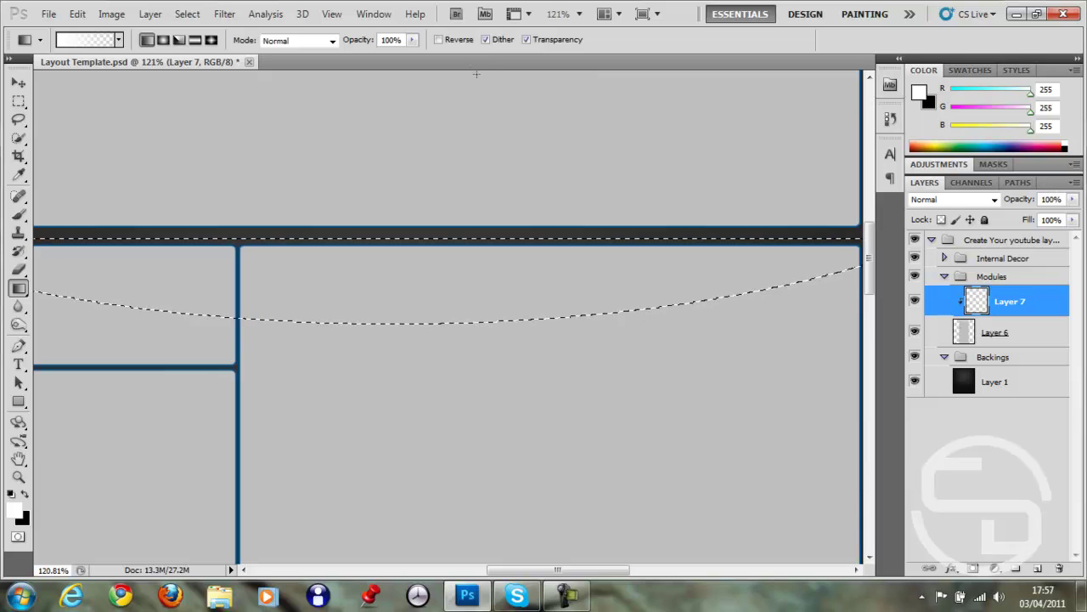
drag(475, 95, 482, 387)
key(ctrl+d)
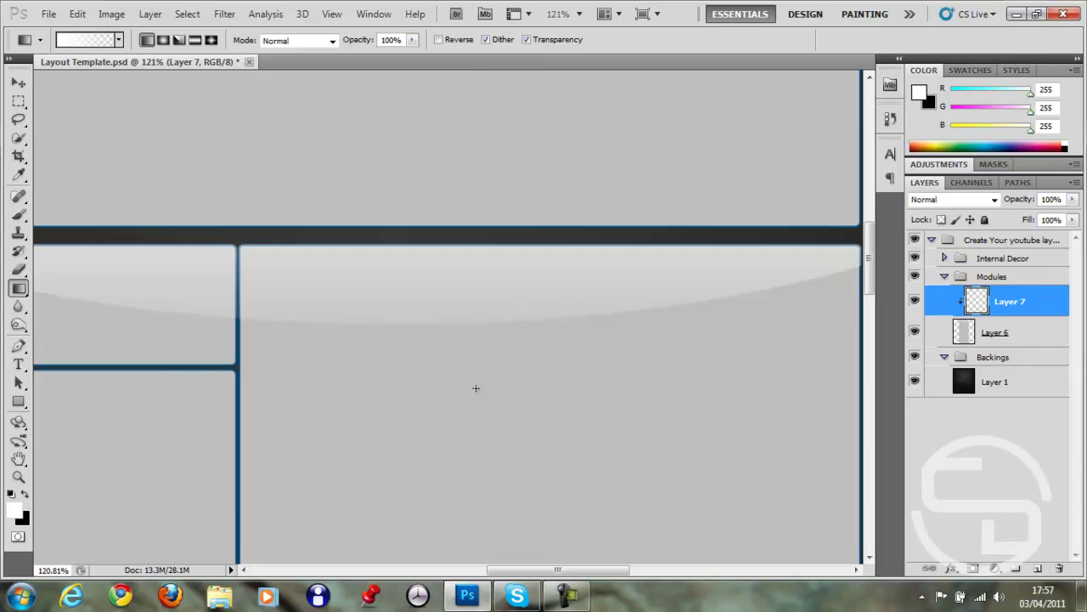
key(v)
Set the gloss layer's opacity to 25%.
click(1051, 199)
text(25)
key(Return)
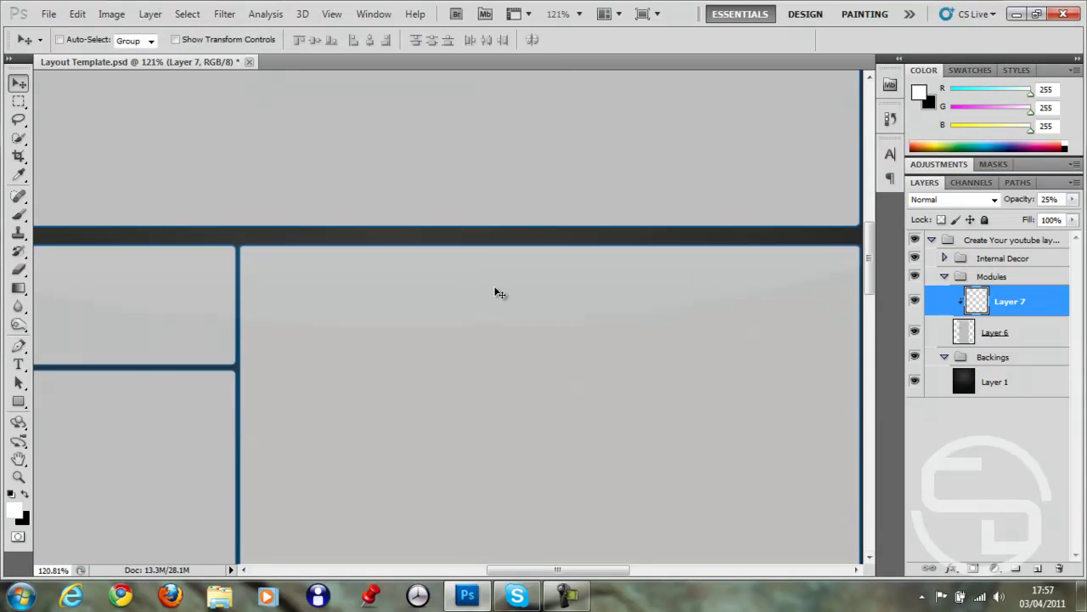
key(ctrl+0)
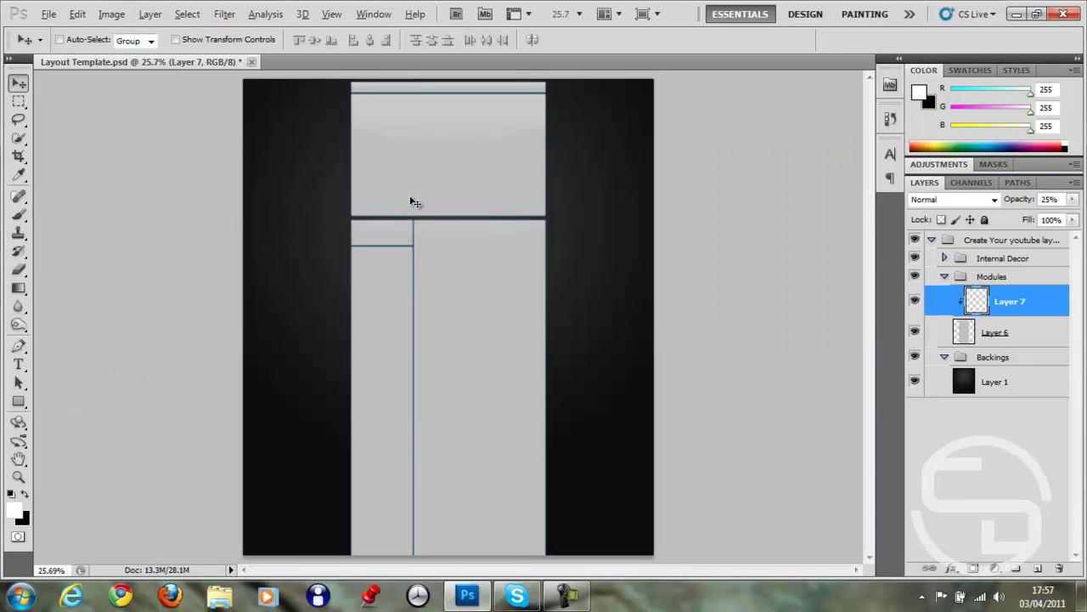
scroll(410, 201, up, 2)
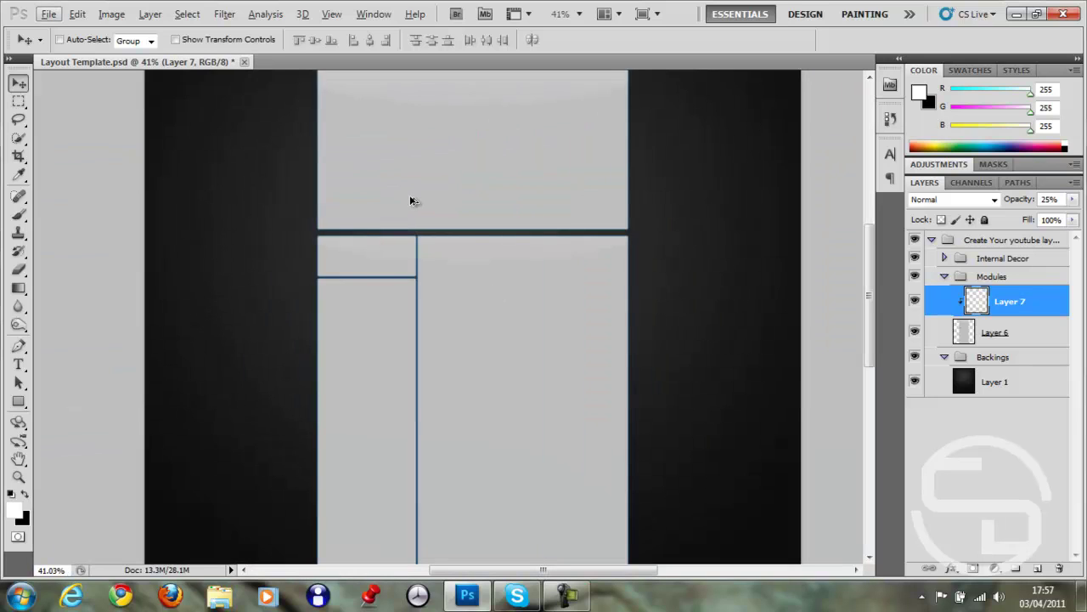
Merge the gloss into the modules and add a Drop Shadow: opacity 100%, distance 0, spread 15%, size 8.
shift+click(1017, 334)
key(ctrl+e)
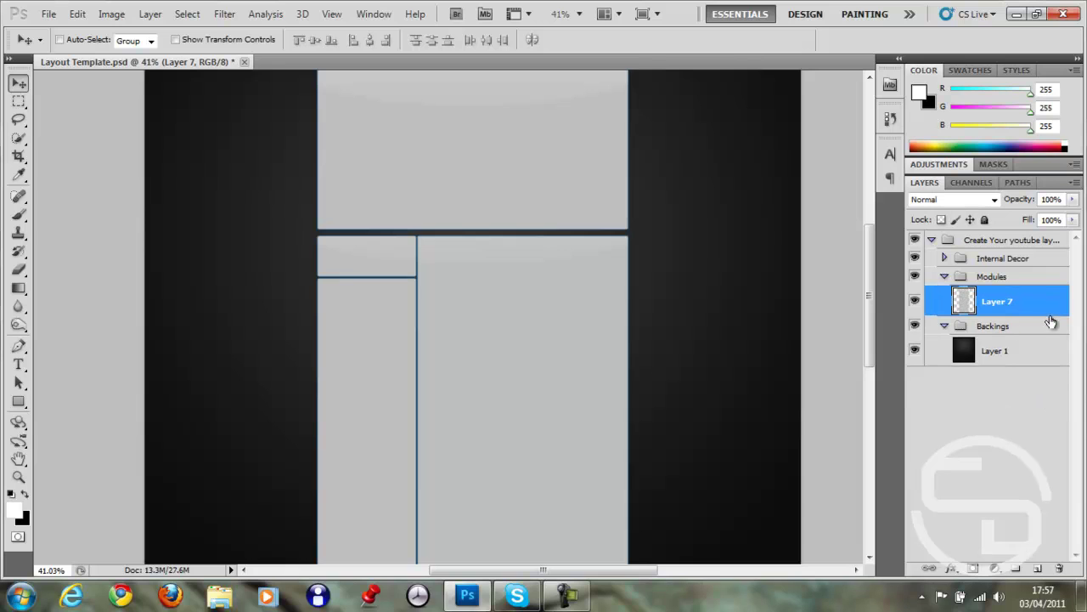
double_click(1048, 304)
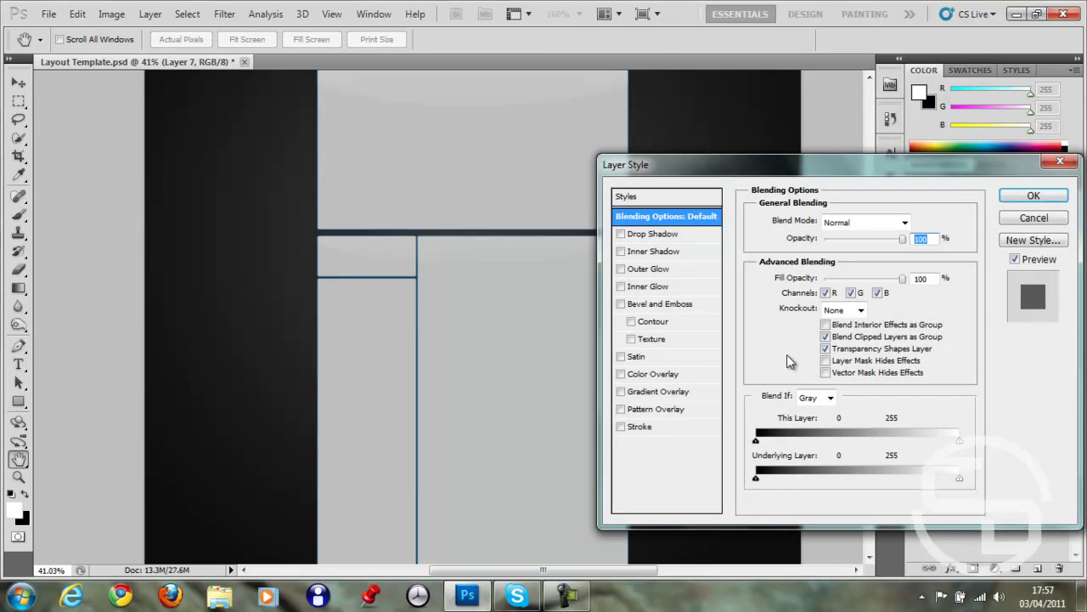
click(690, 235)
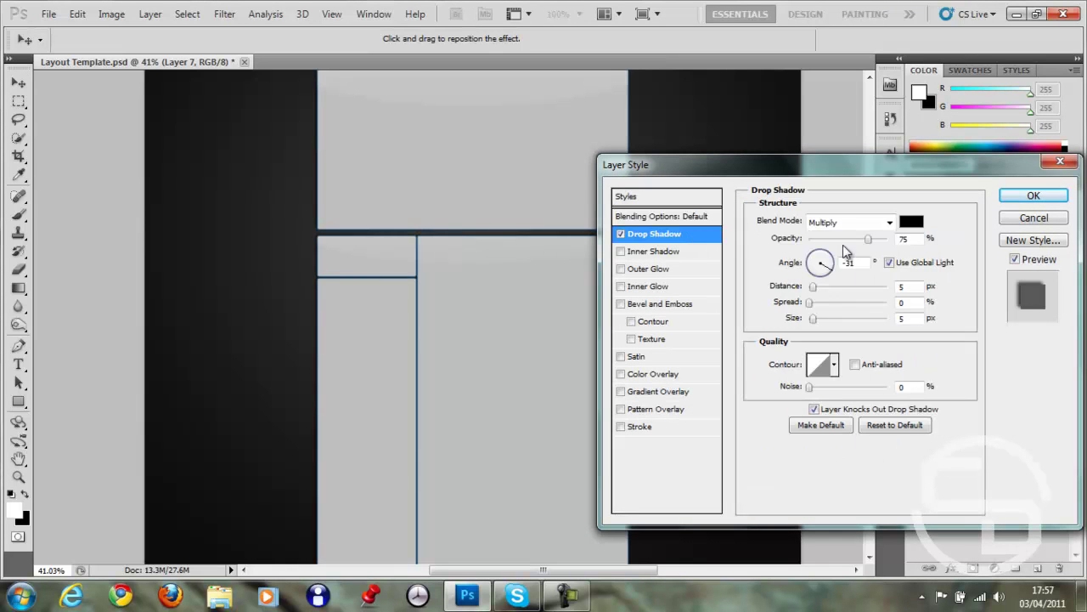
drag(869, 245, 976, 245)
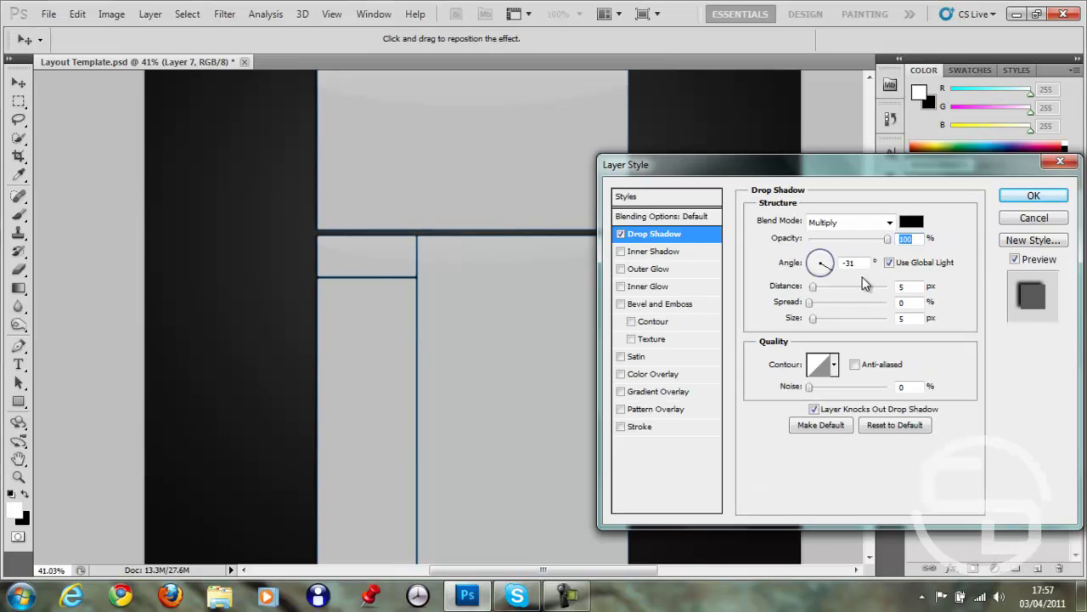
click(912, 287)
text(0)
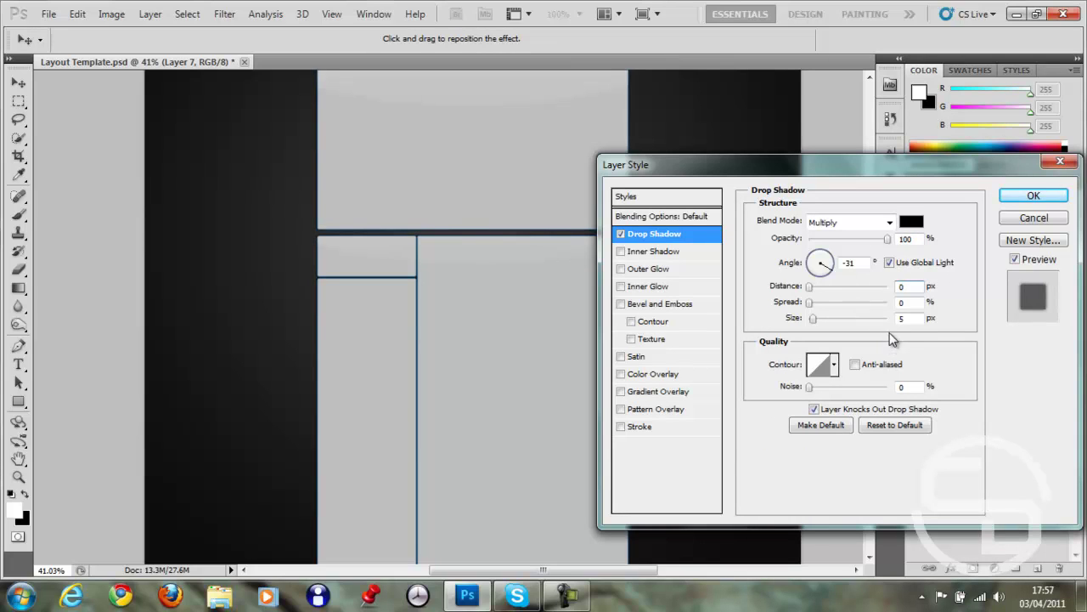
click(916, 302)
text(15)
click(909, 318)
text(8)
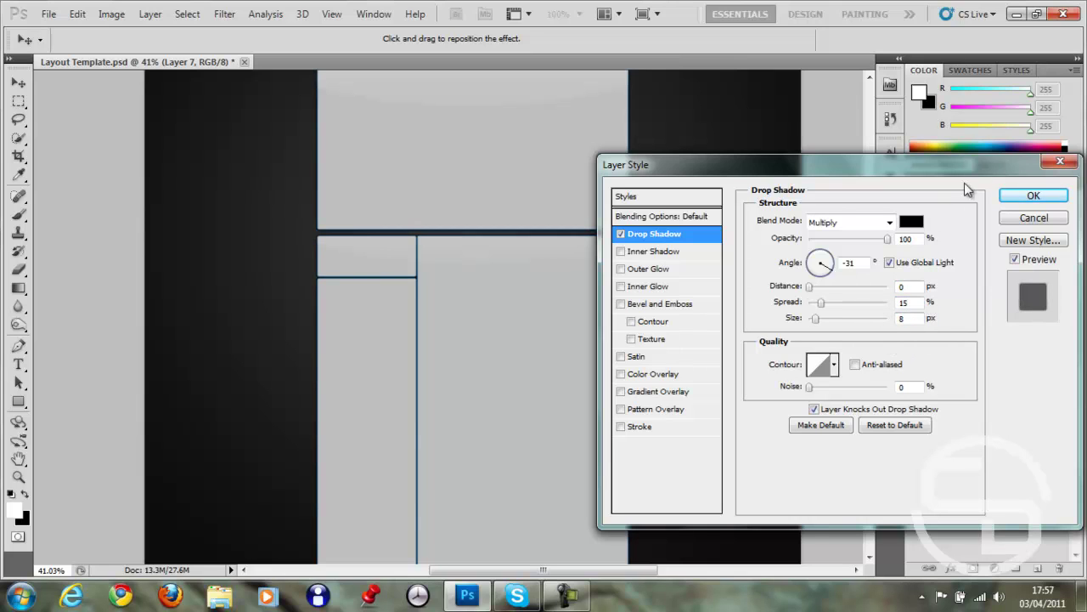
click(1033, 196)
scroll(503, 241, up, 4)
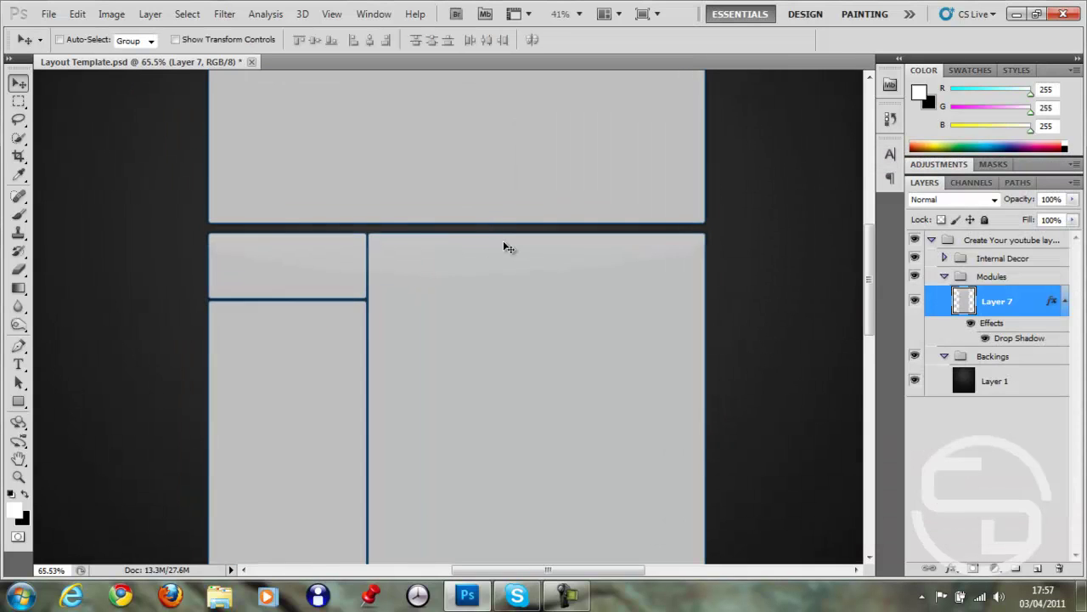
scroll(449, 262, up, 2)
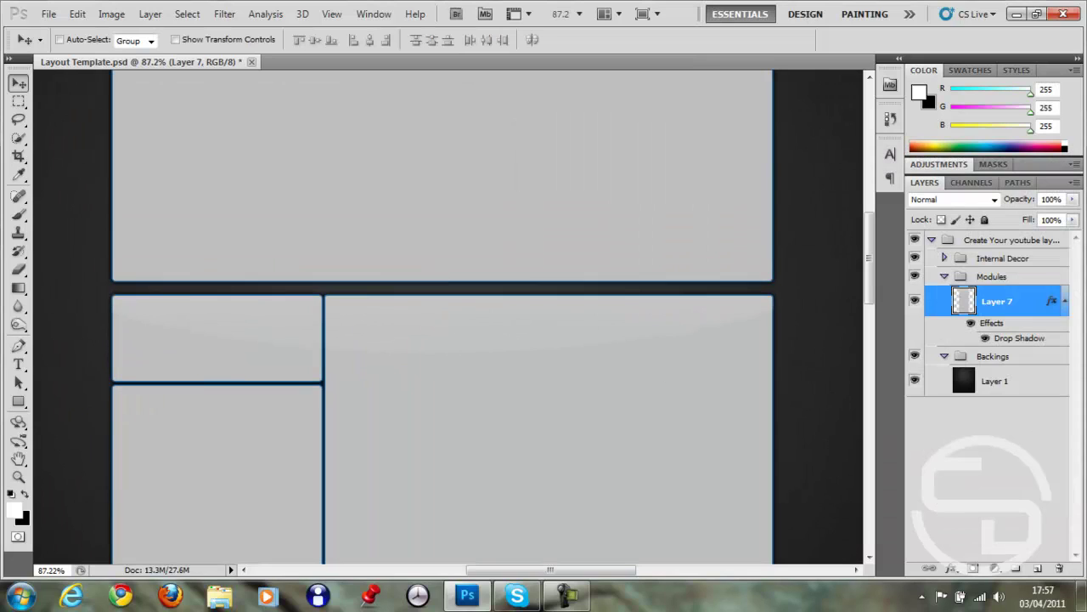
click(1064, 302)
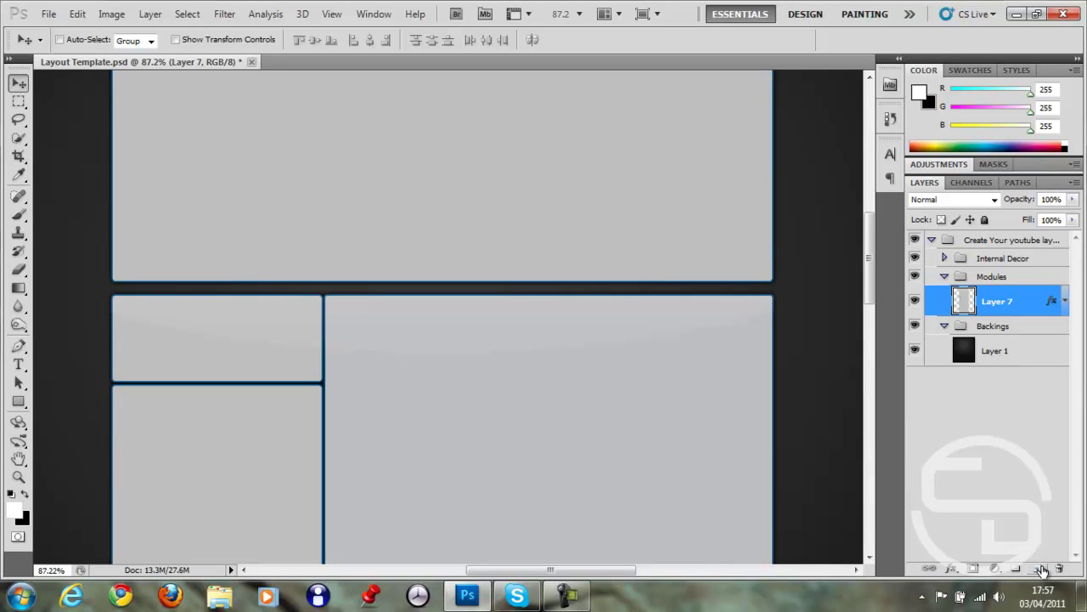
Add a new layer below Layer 7 and select a full-height strip around the central modules.
click(1039, 567)
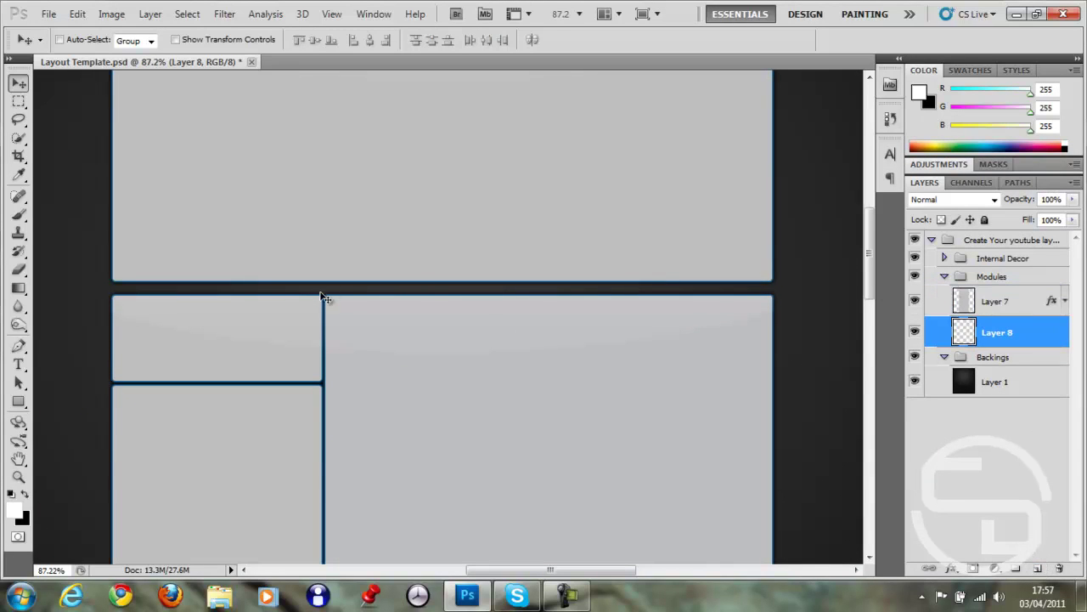
scroll(323, 299, up, 7)
scroll(322, 299, up, 3)
click(19, 101)
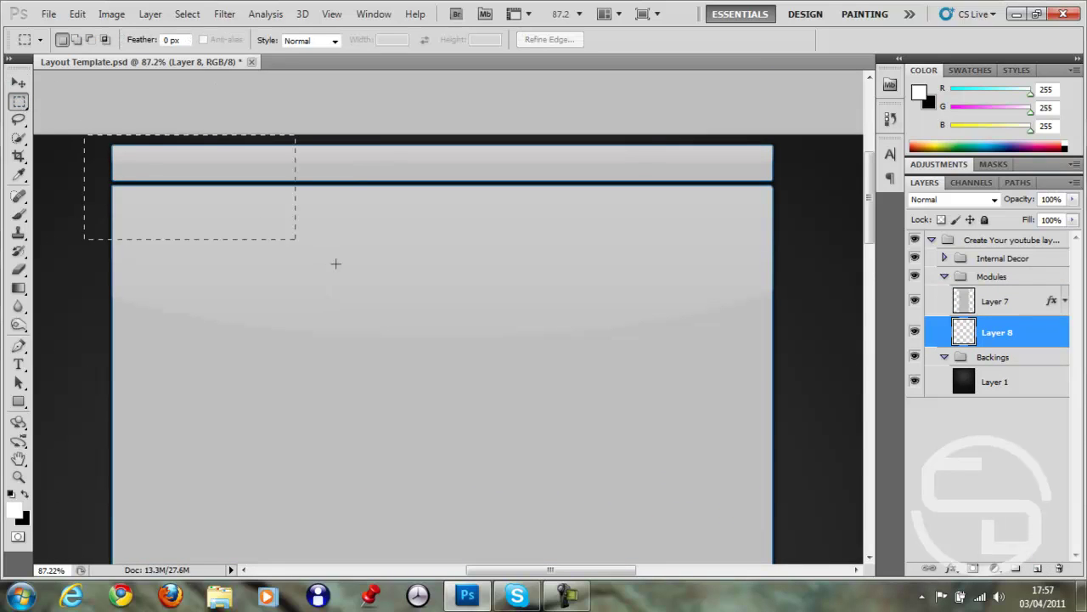
drag(362, 279, 801, 532)
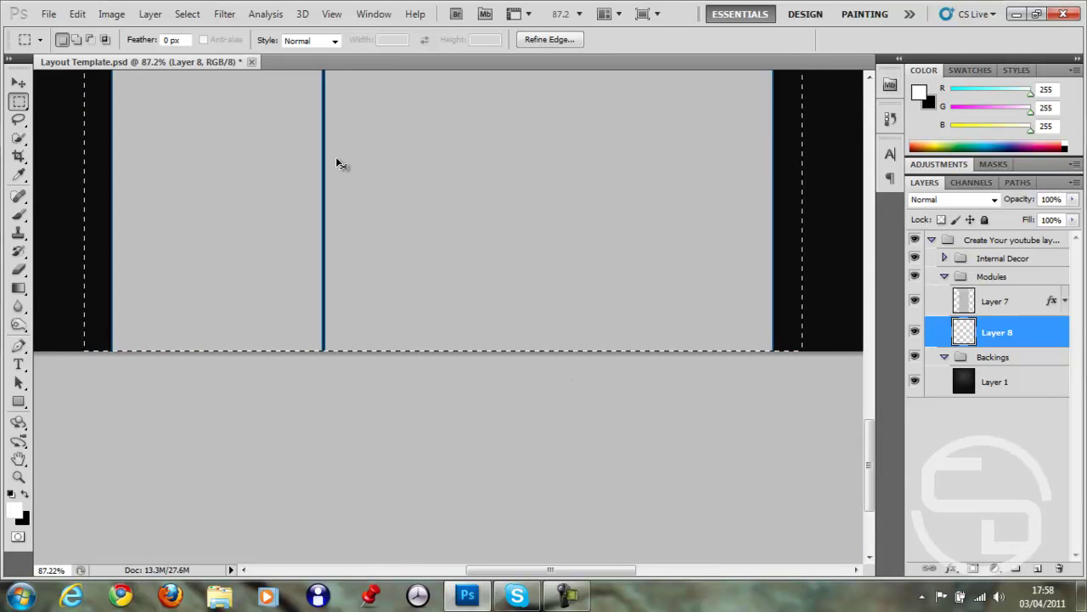
Set the foreground to dark grey 64,64,64 (brightness 25), then clear the selection.
key(ctrl+0)
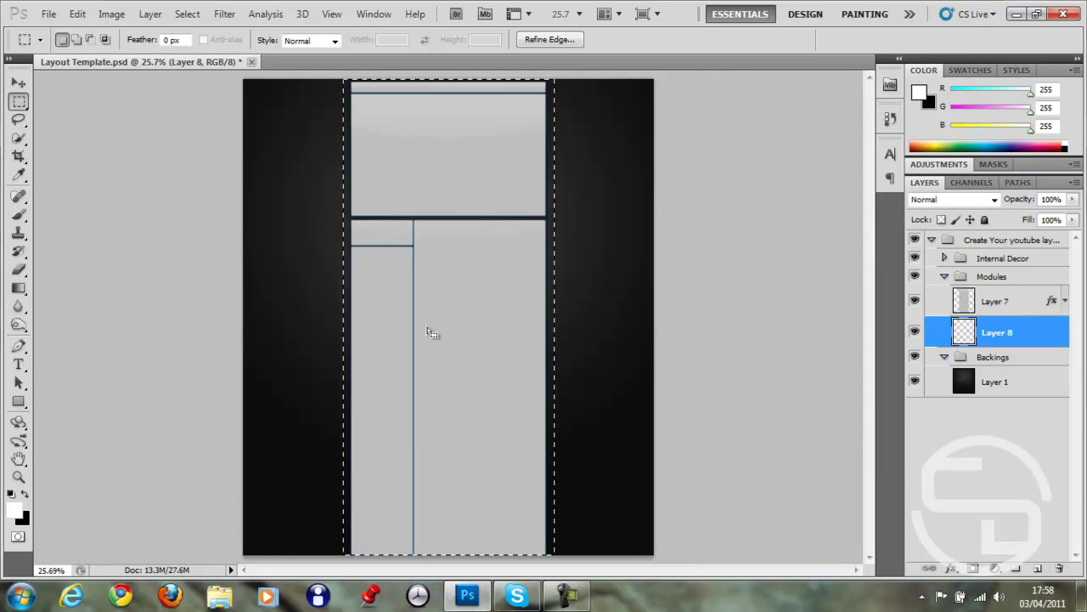
key(d)
click(14, 509)
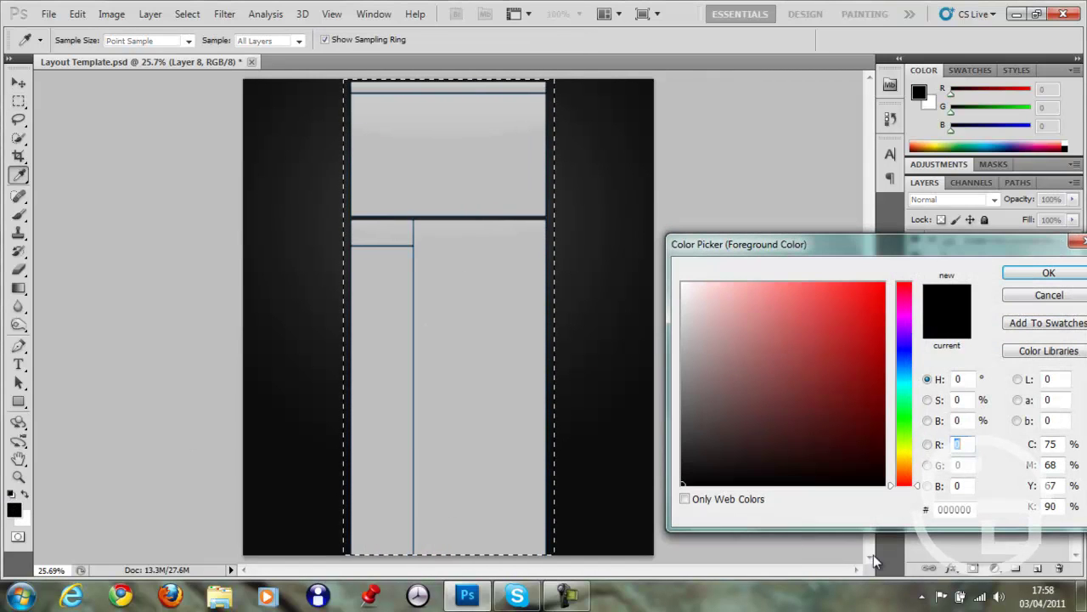
click(963, 420)
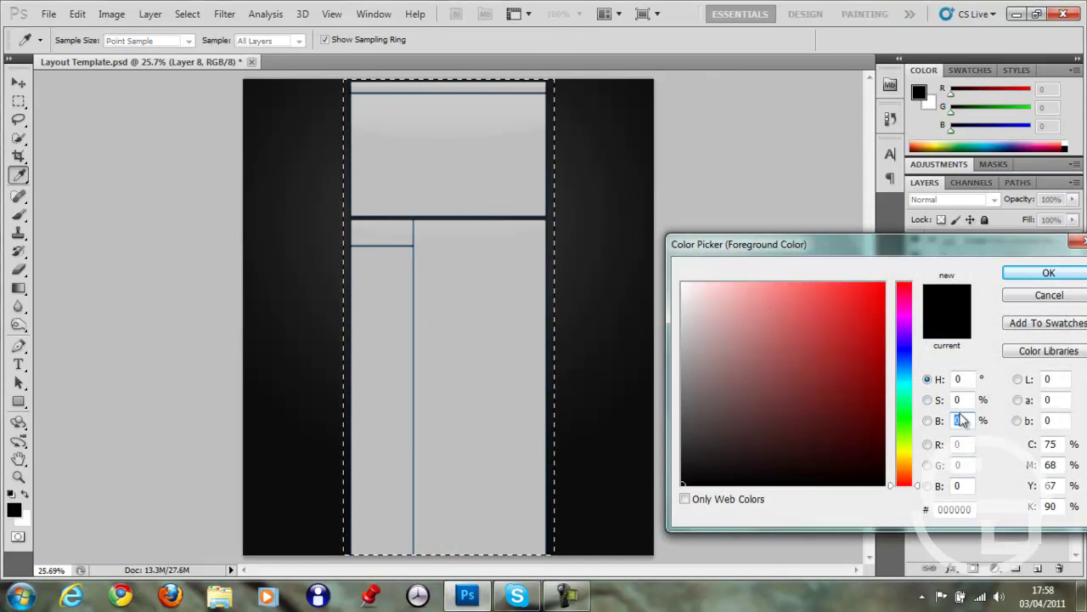
text(25)
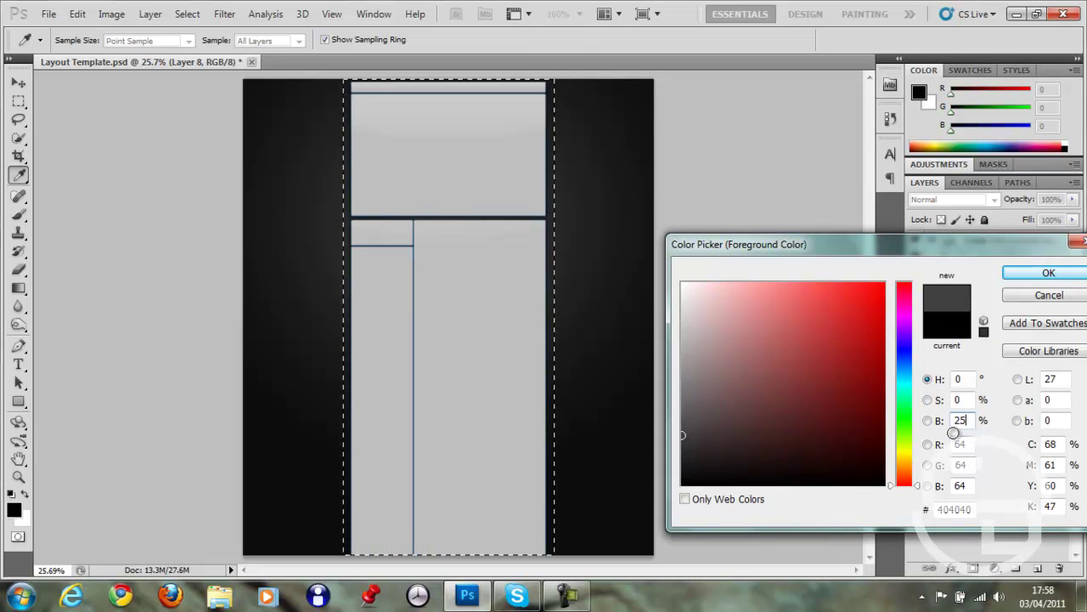
key(Return)
key(m)
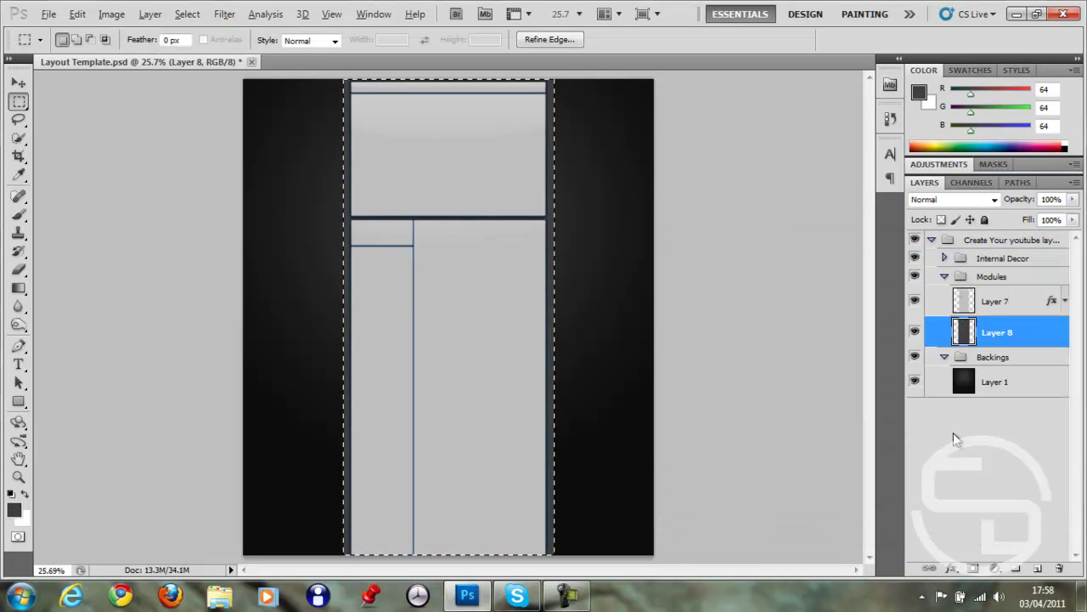
key(ctrl+d)
click(20, 85)
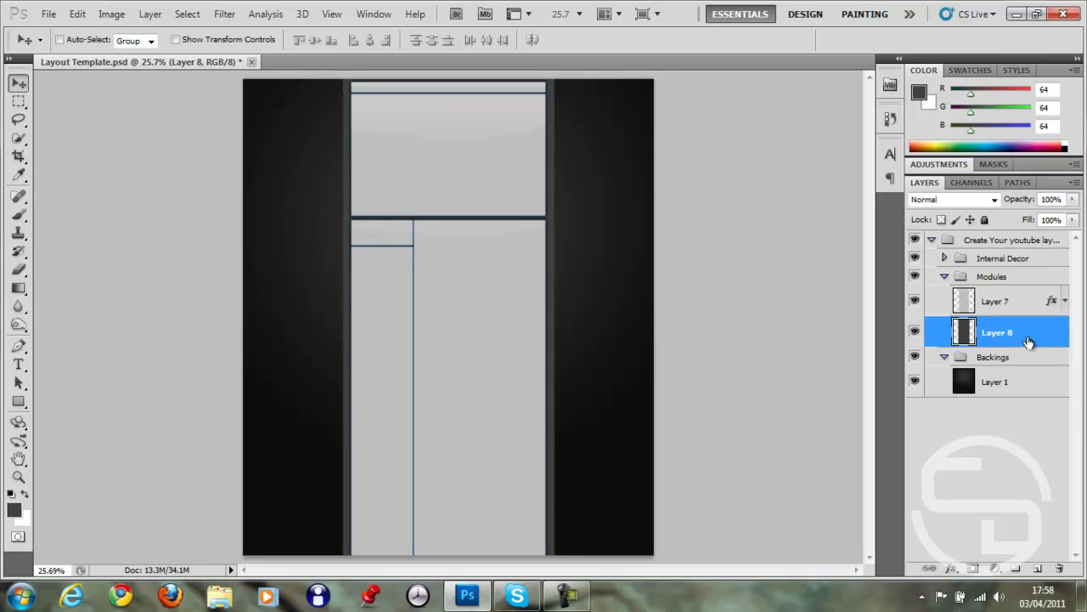
Add a 2 px Stroke effect to Layer 8 and close the Help window opened by mistake.
double_click(1028, 342)
click(656, 427)
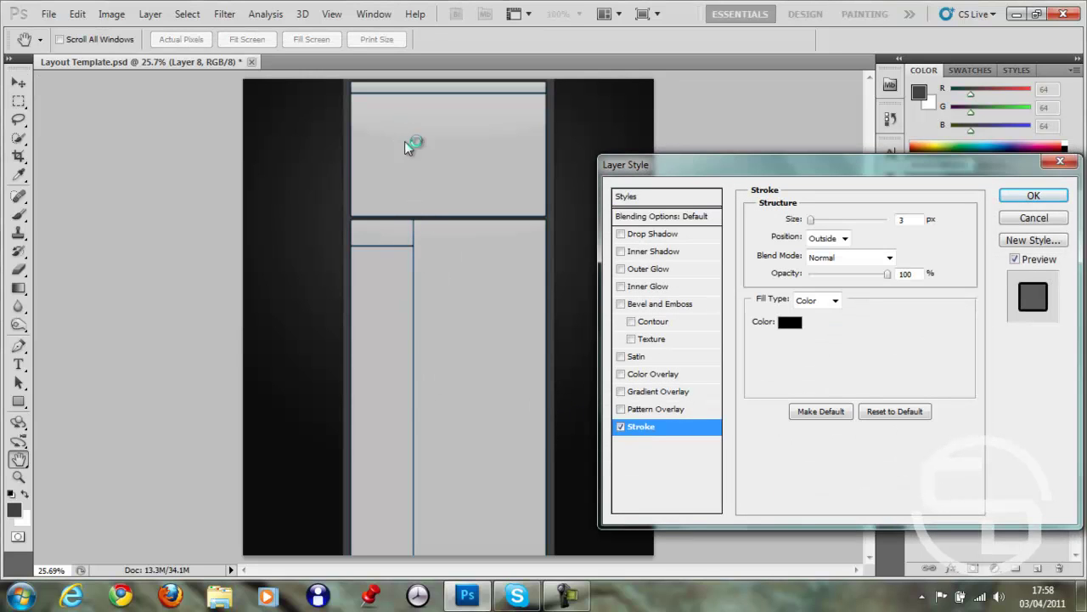
text(2)
click(789, 322)
key(F1)
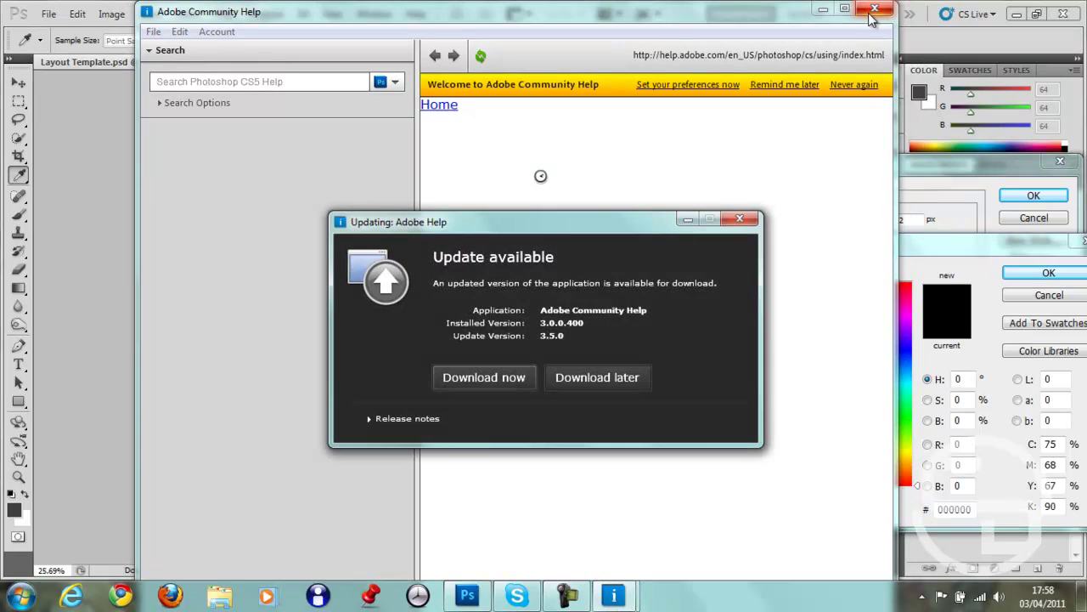
click(500, 380)
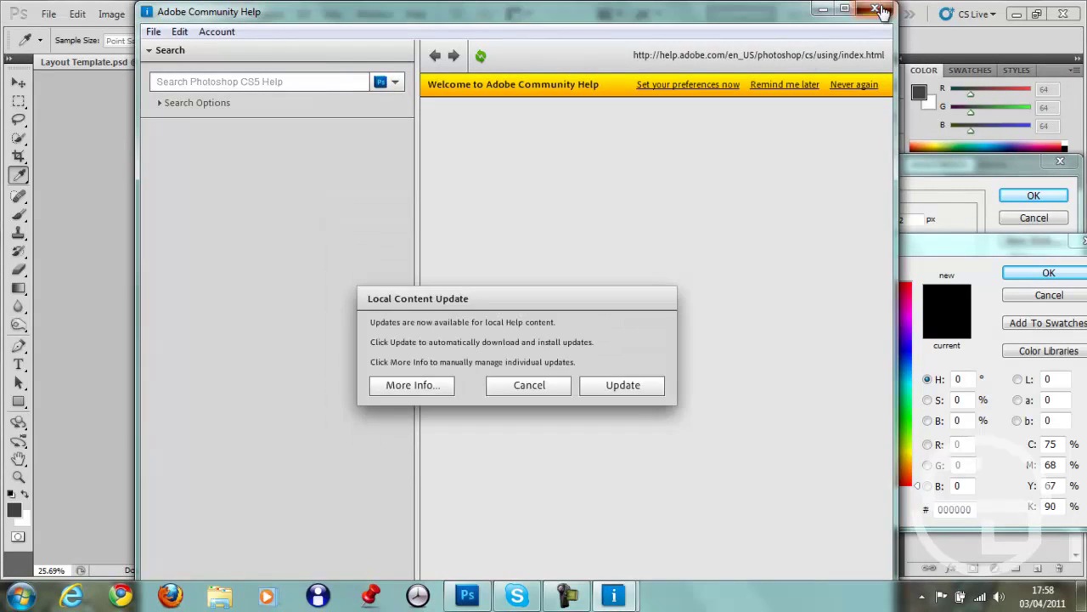
click(875, 9)
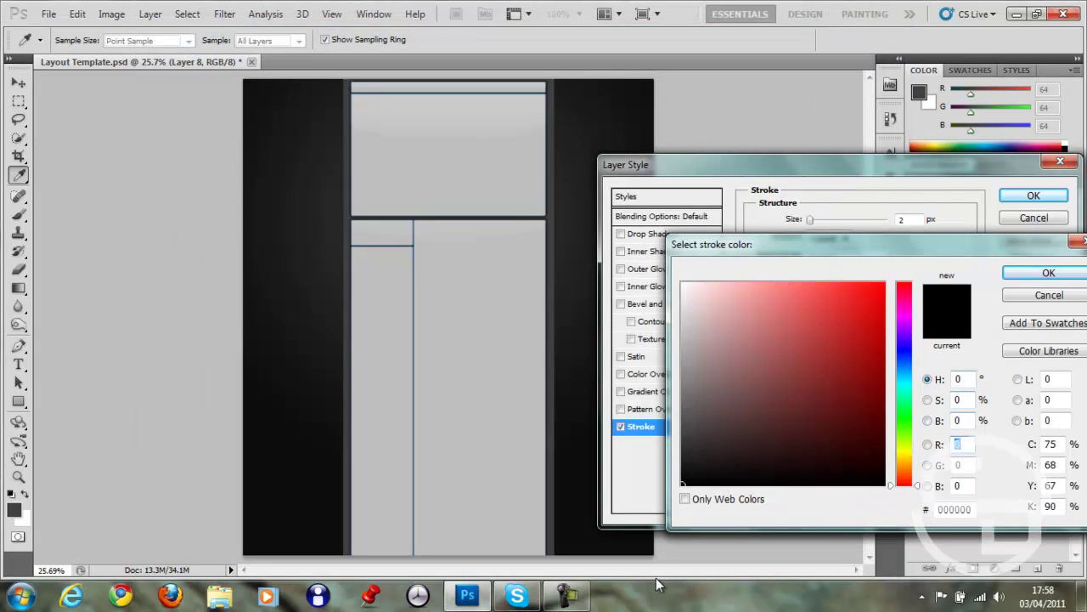
Set the stroke colour to dark blue (H205 S100 B50) and apply the stroke.
click(960, 378)
text(205)
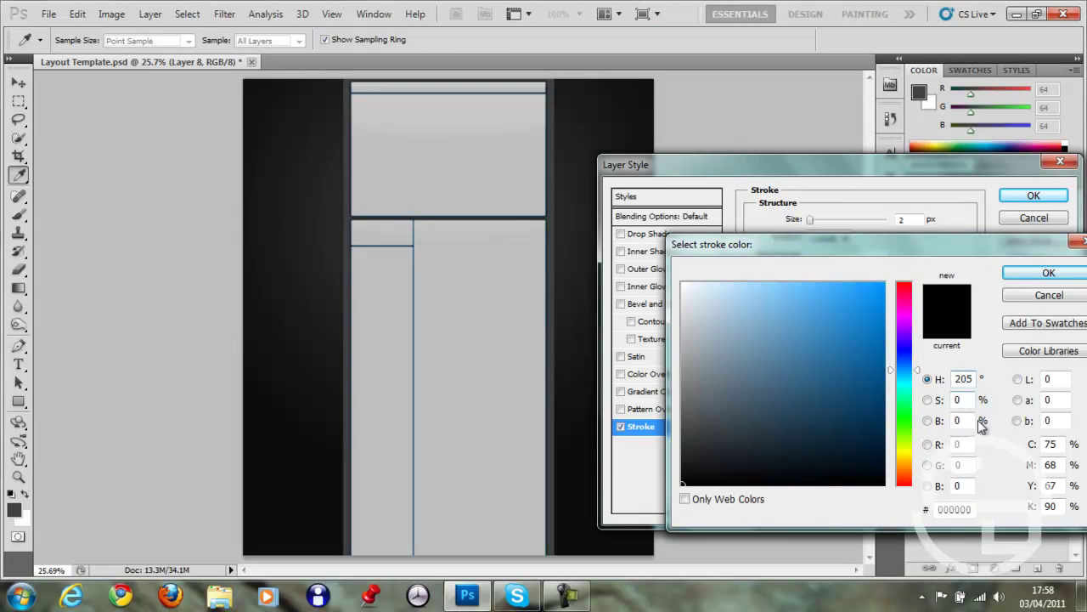
click(960, 399)
text(100)
key(Tab)
text(50)
click(1038, 275)
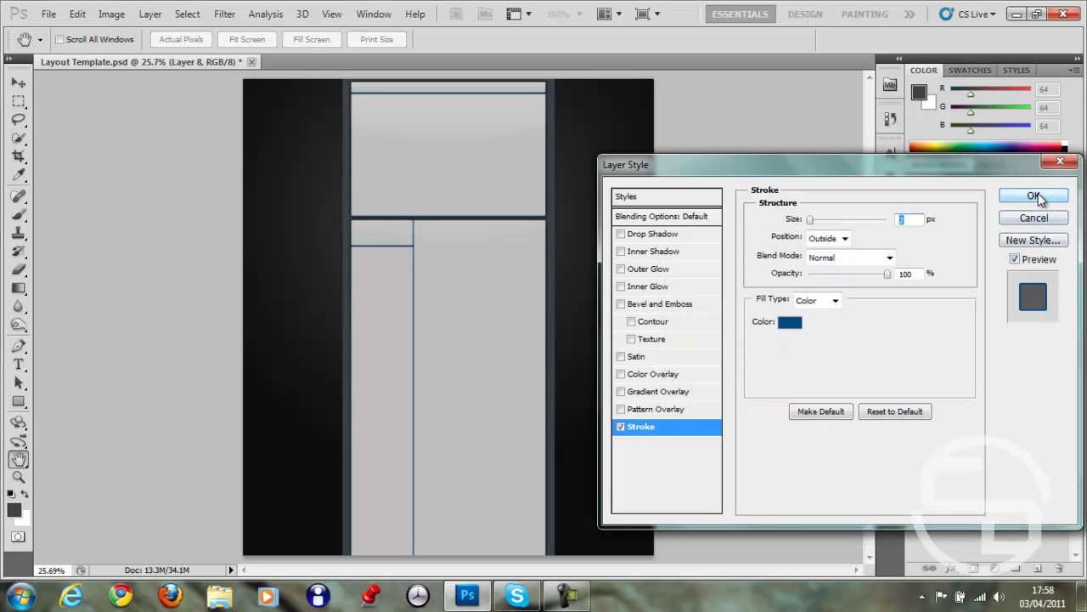
click(1034, 195)
click(1067, 333)
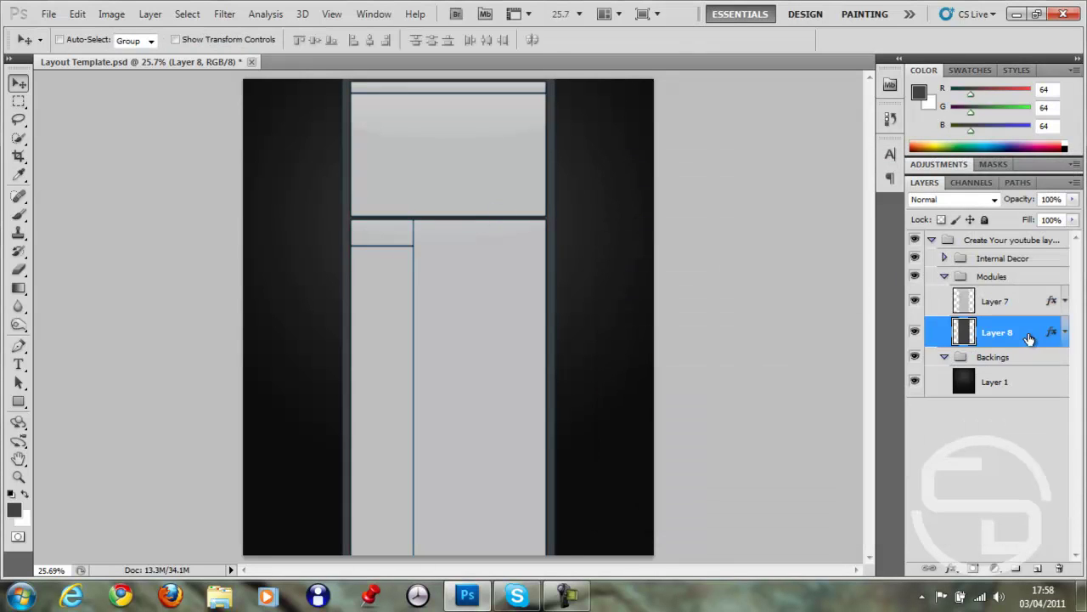
Reopen Layer 8's styles and add a drop shadow at 100% opacity and 0 distance.
double_click(1029, 338)
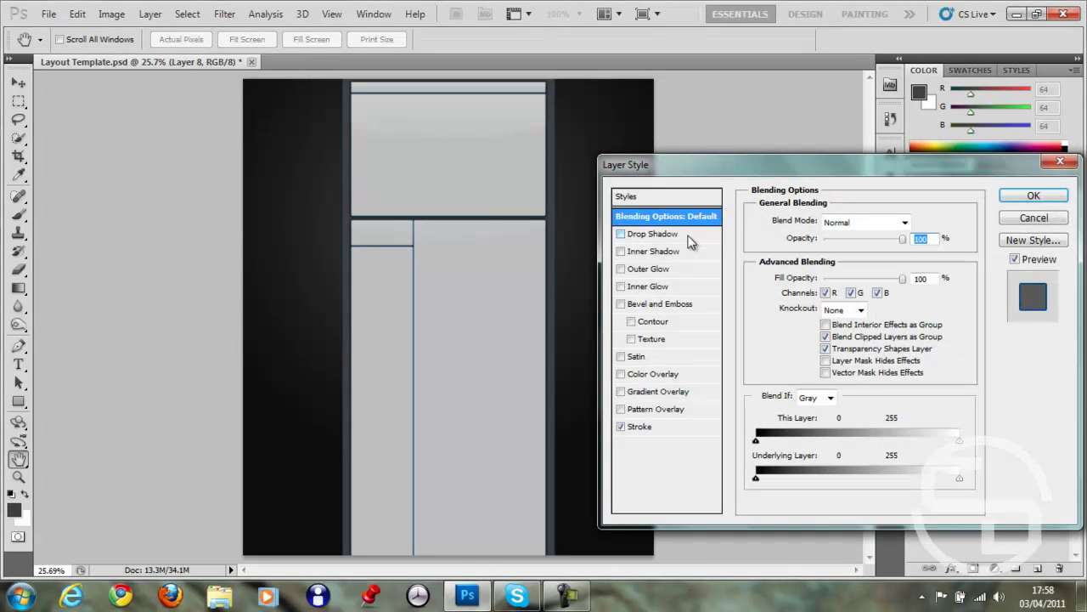
click(683, 235)
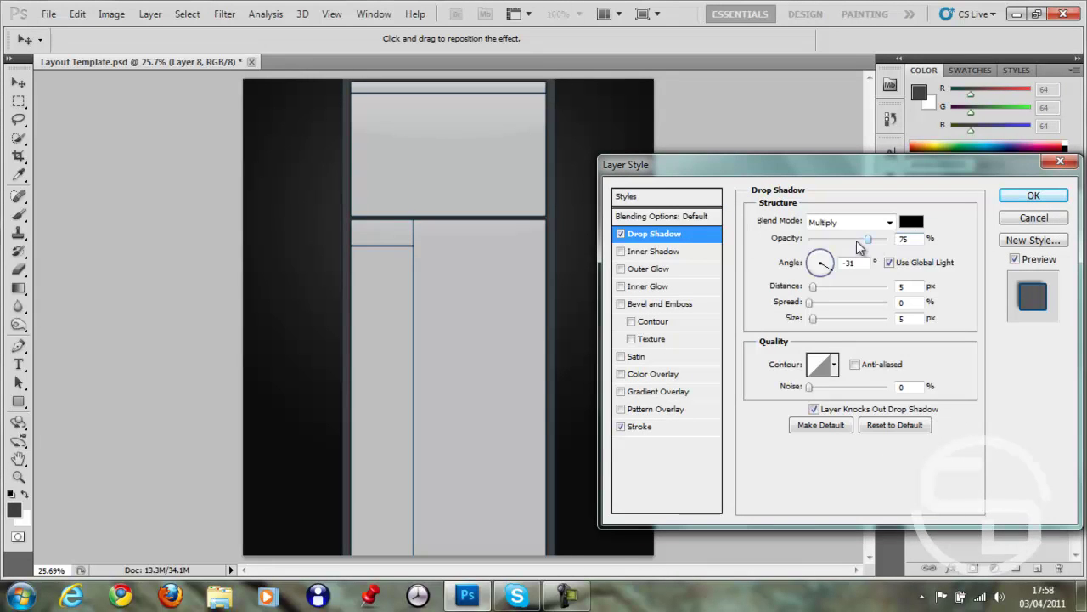
drag(856, 240, 951, 238)
text(0)
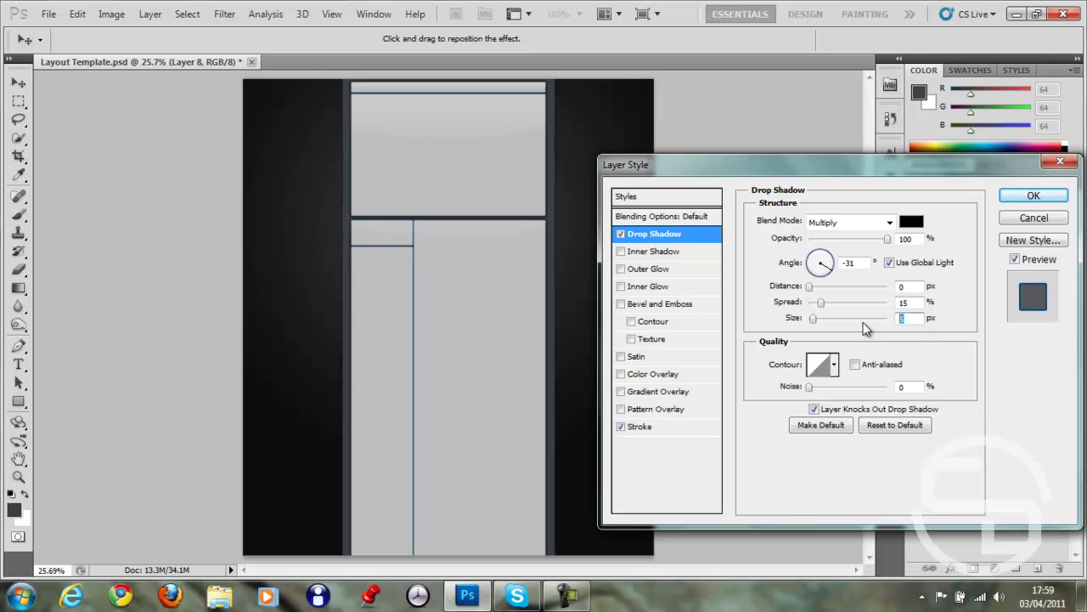
Apply the drop shadow and select Layer 7 in the Modules group.
click(1033, 196)
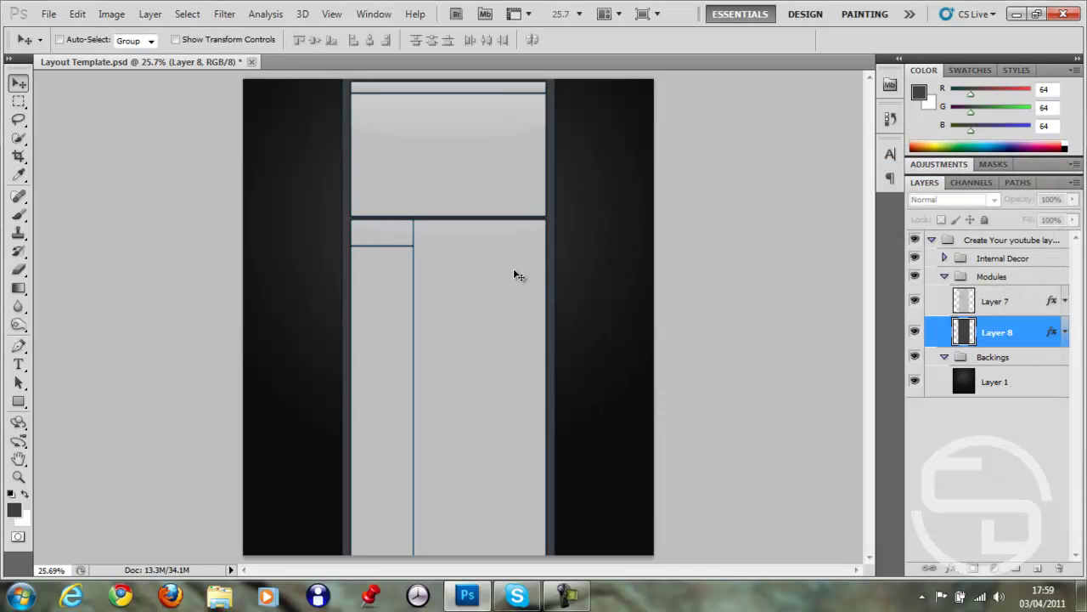
scroll(453, 276, up, 5)
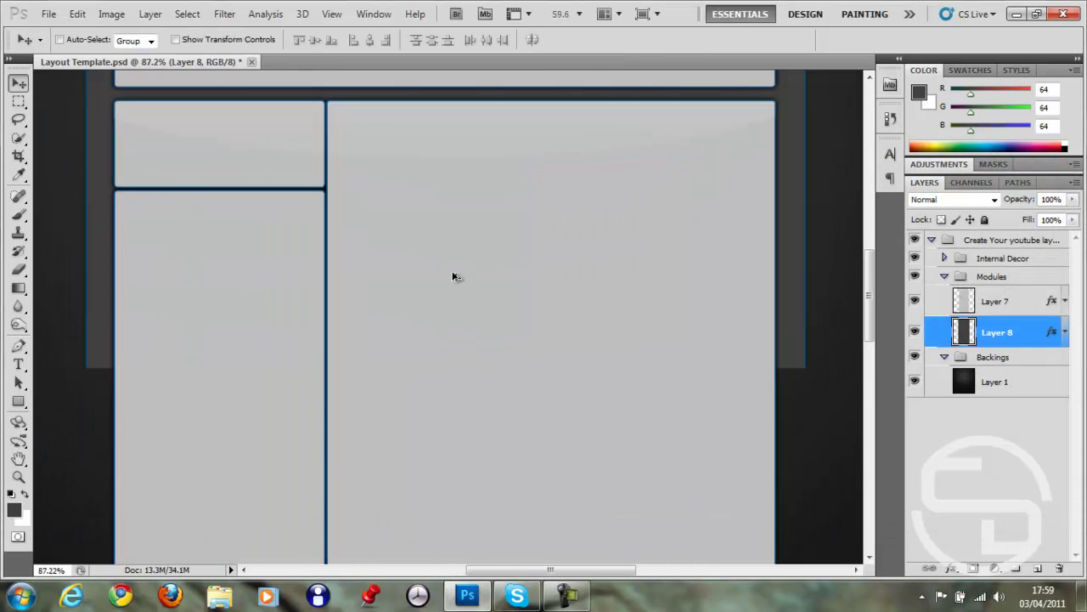
scroll(362, 310, up, 6)
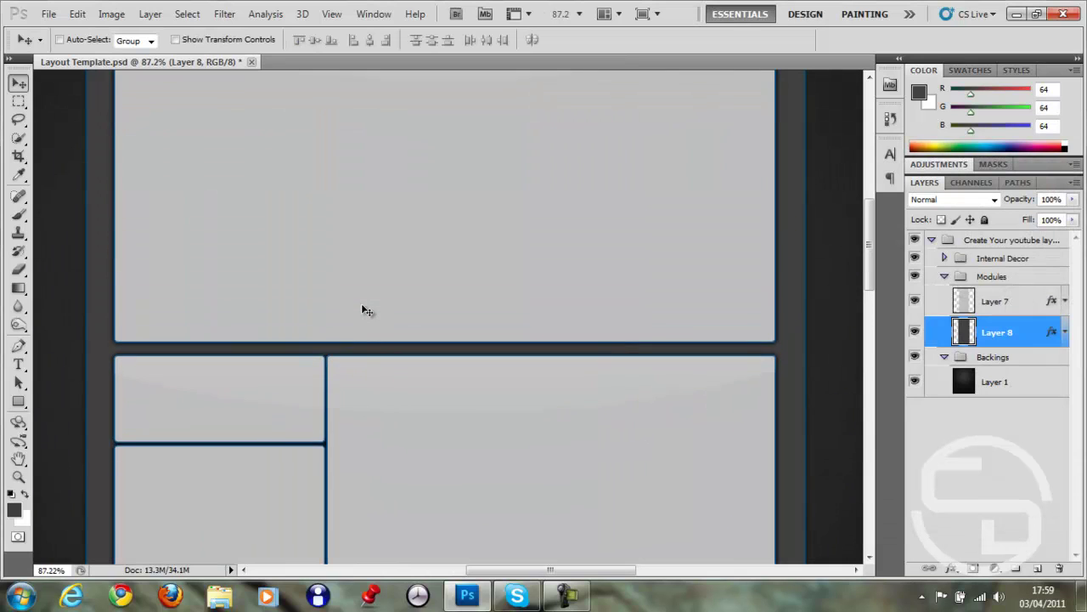
scroll(362, 310, up, 1)
click(998, 309)
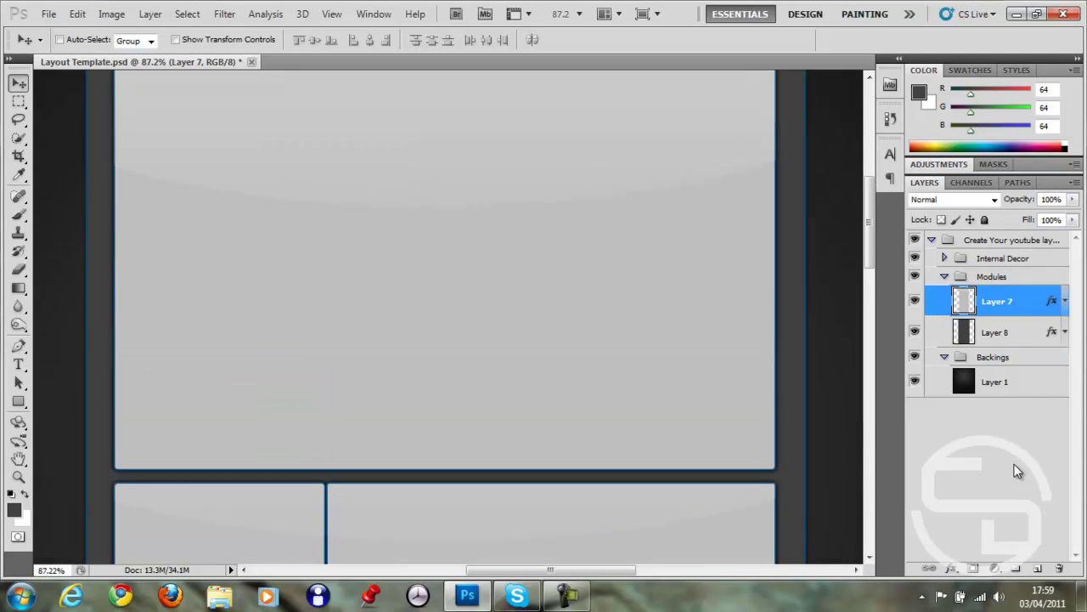
Choose the Type tool and set the text colour to white.
click(18, 364)
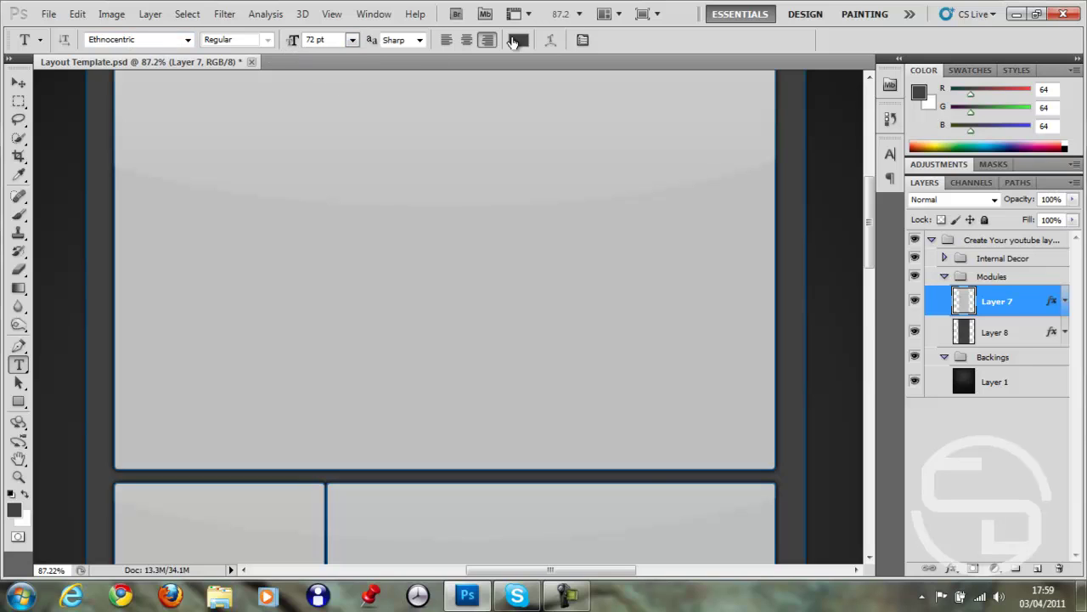
click(518, 40)
click(734, 328)
click(682, 283)
click(1048, 272)
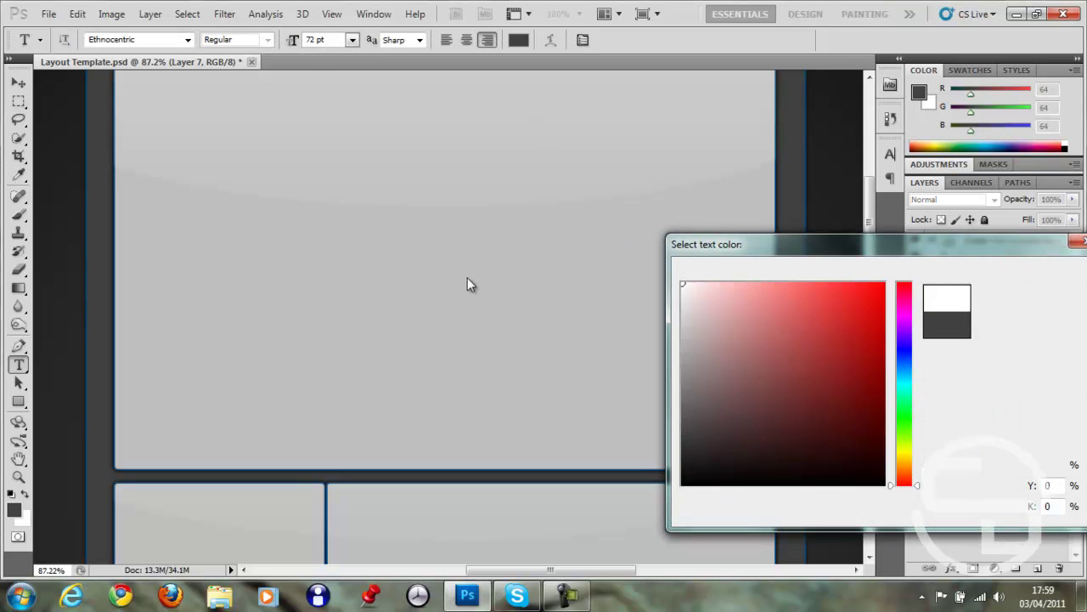
Type the title 'Chrono Dromaeo' on the top module and commit it.
click(208, 293)
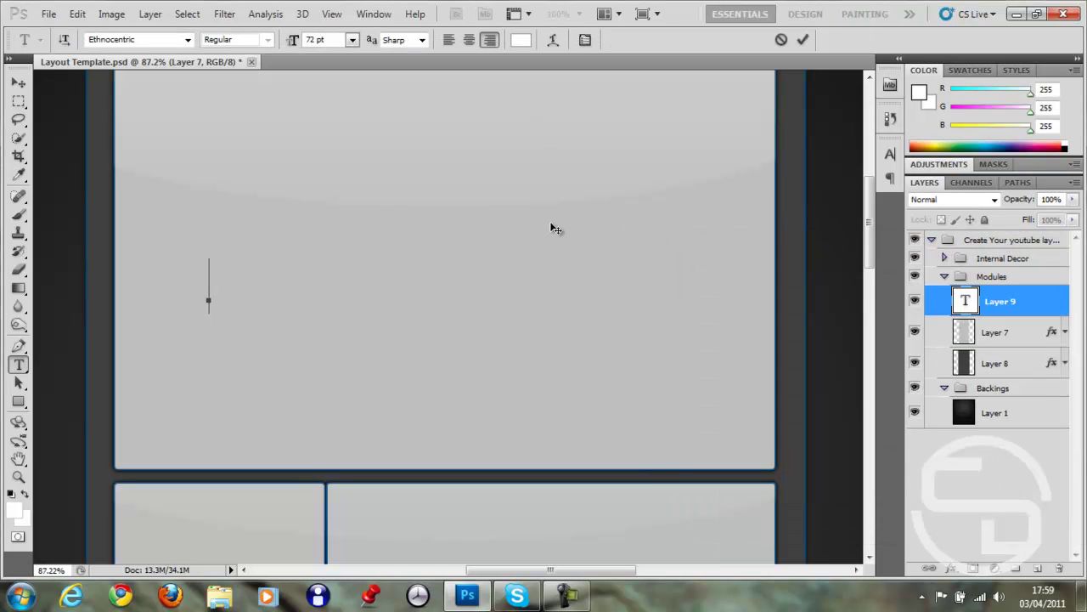
text(D)
key(BackSpace)
text(C)
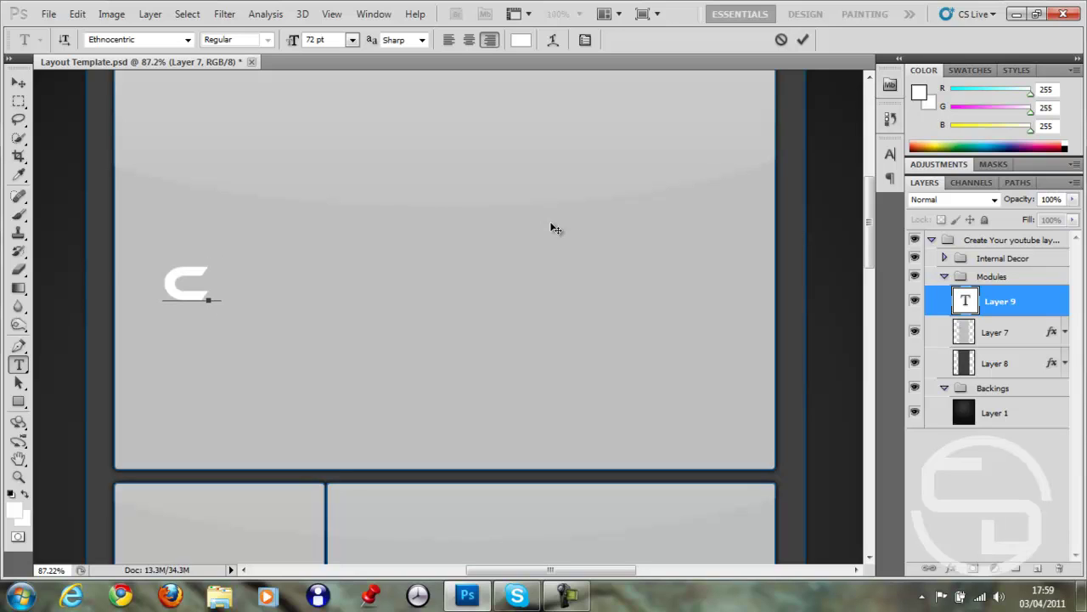
text(HRONO)
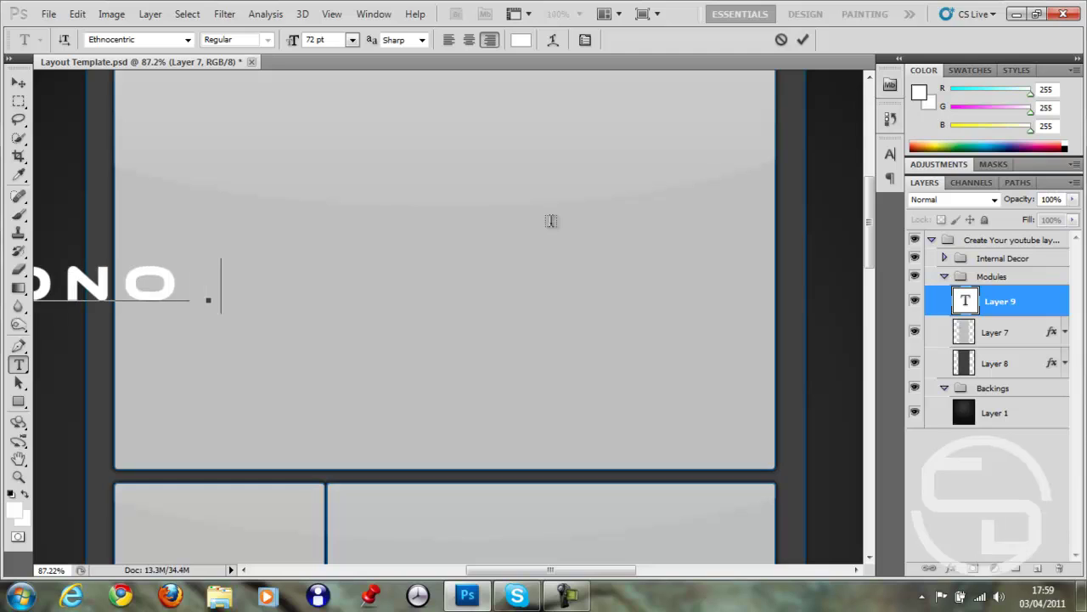
text(DROmaeo)
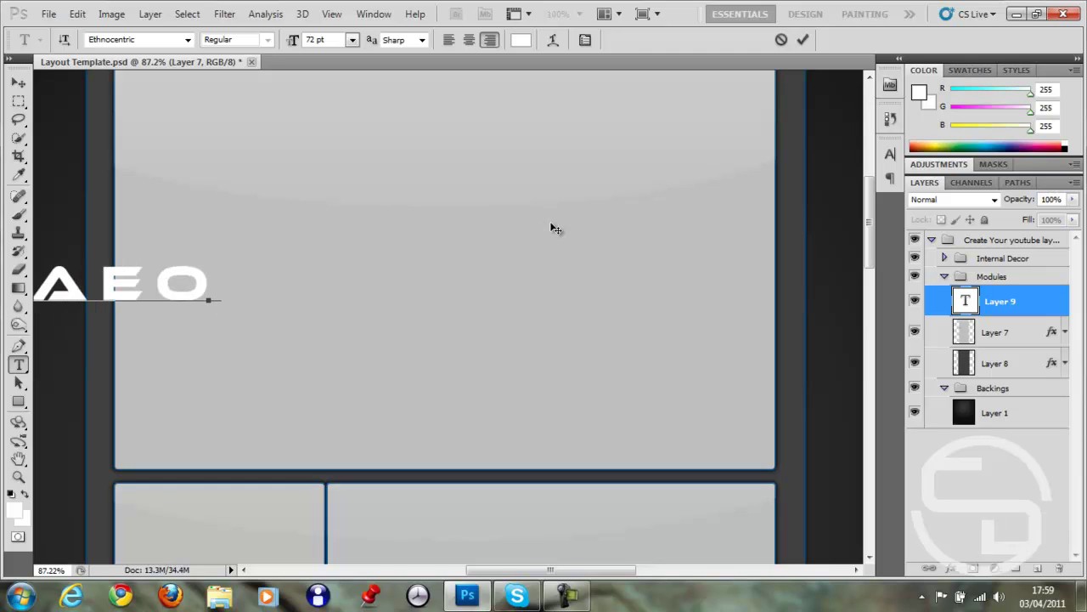
click(18, 82)
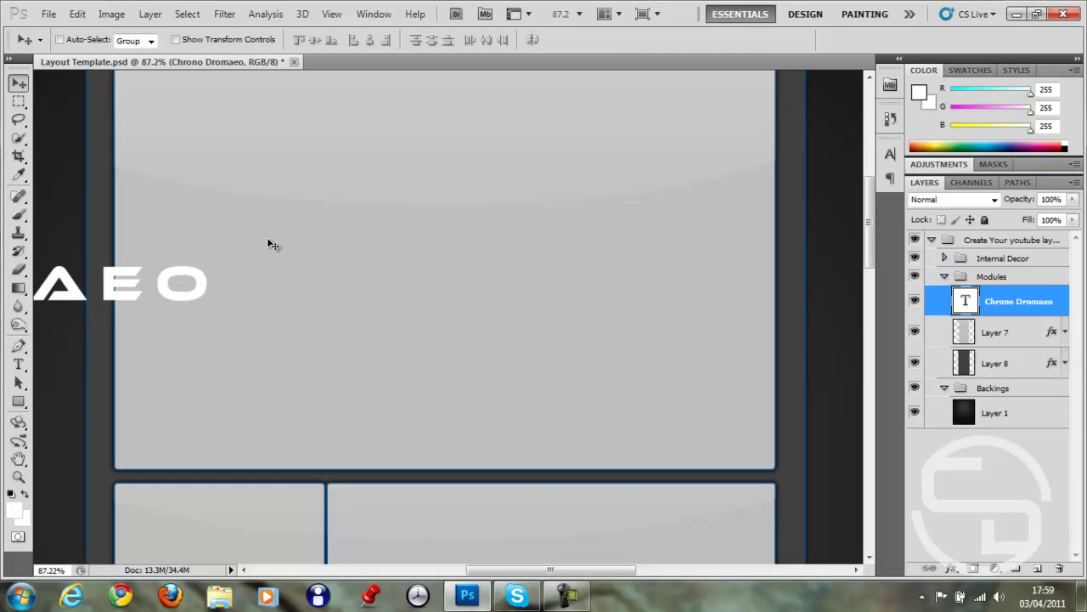
Rotate the Chrono Dromaeo text vertical and place it just left of the central column.
key(ctrl+0)
drag(268, 245, 517, 217)
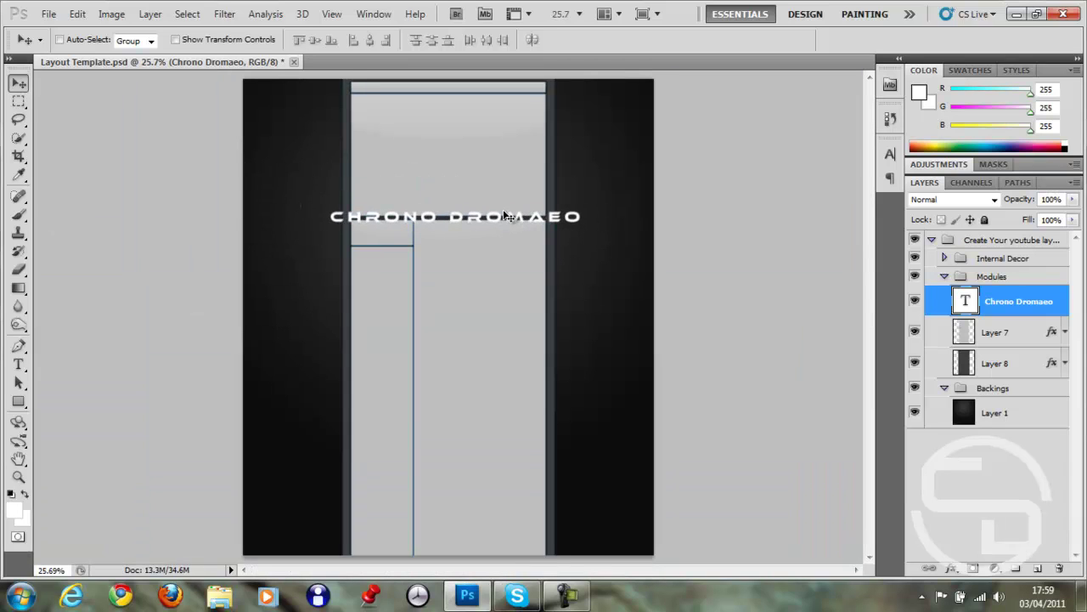
key(ctrl+t)
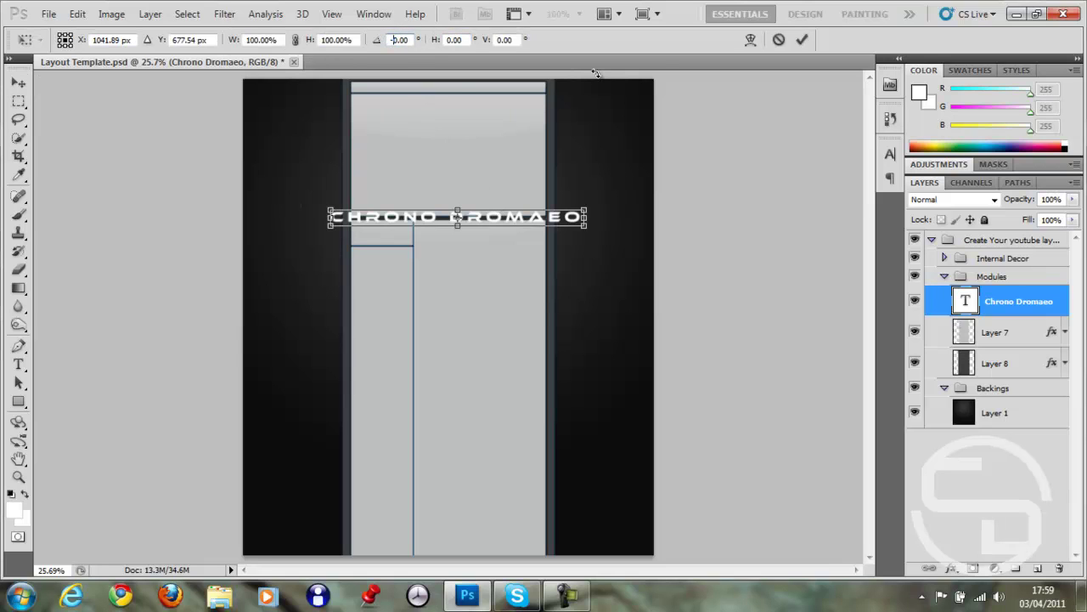
text(9)
key(Return)
key(Return)
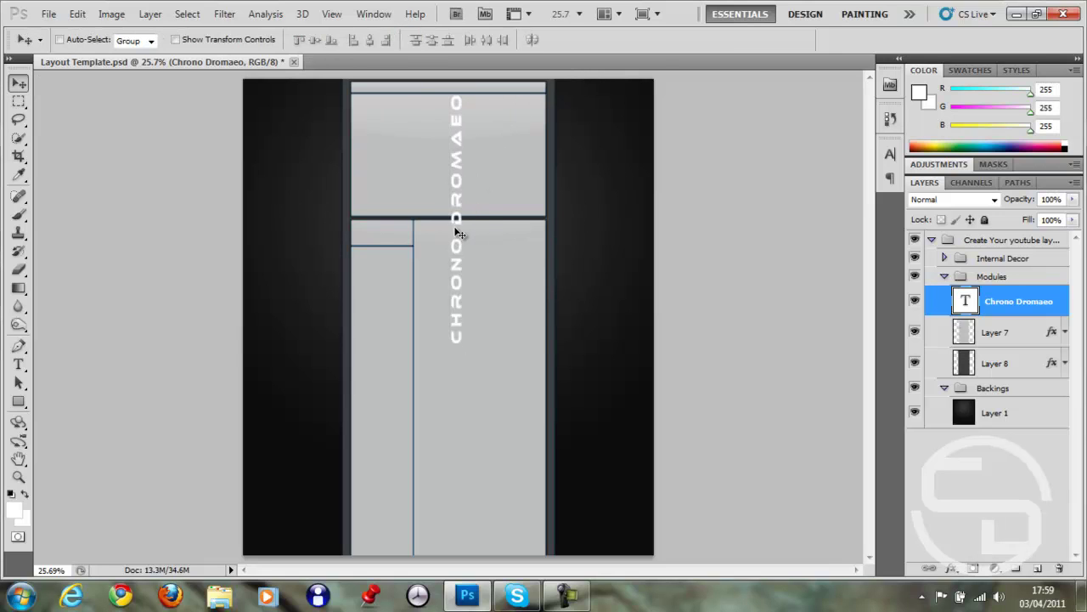
drag(475, 212, 332, 213)
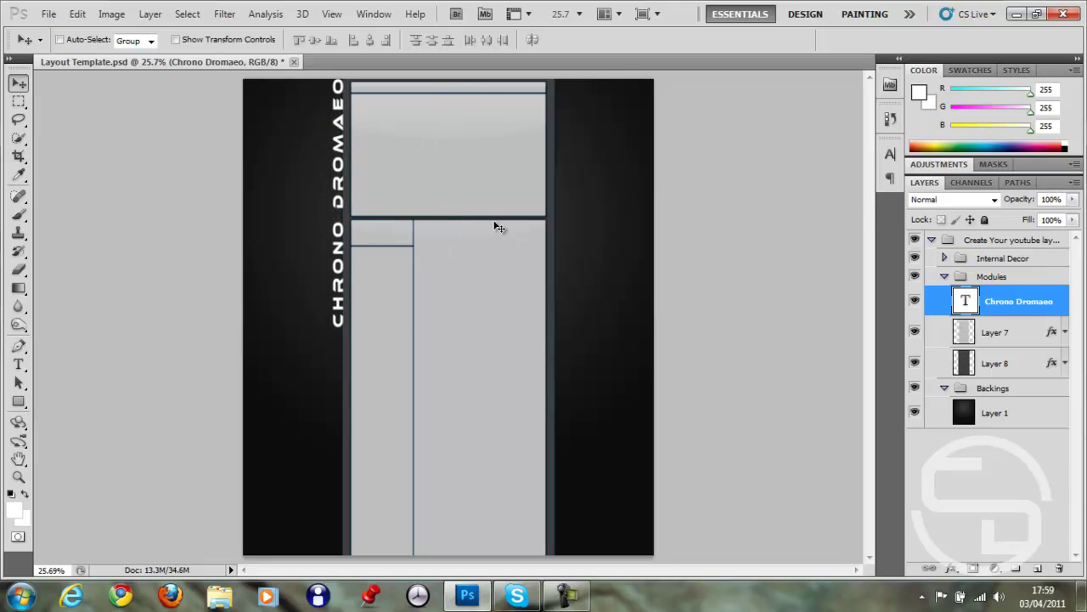
key(shift+Left)
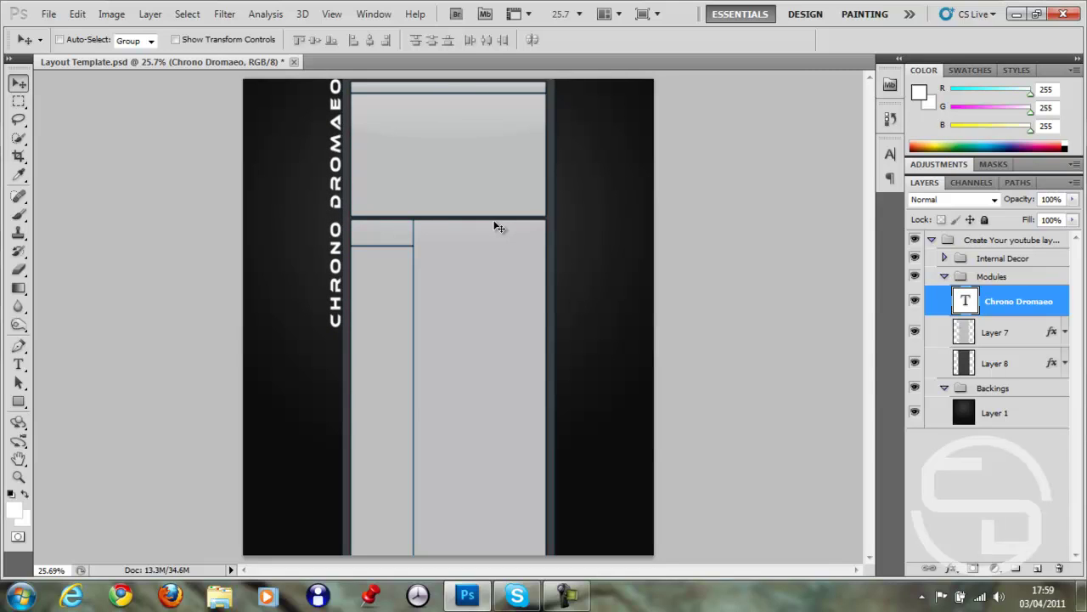
key(shift+Left)
key(shift+Left)
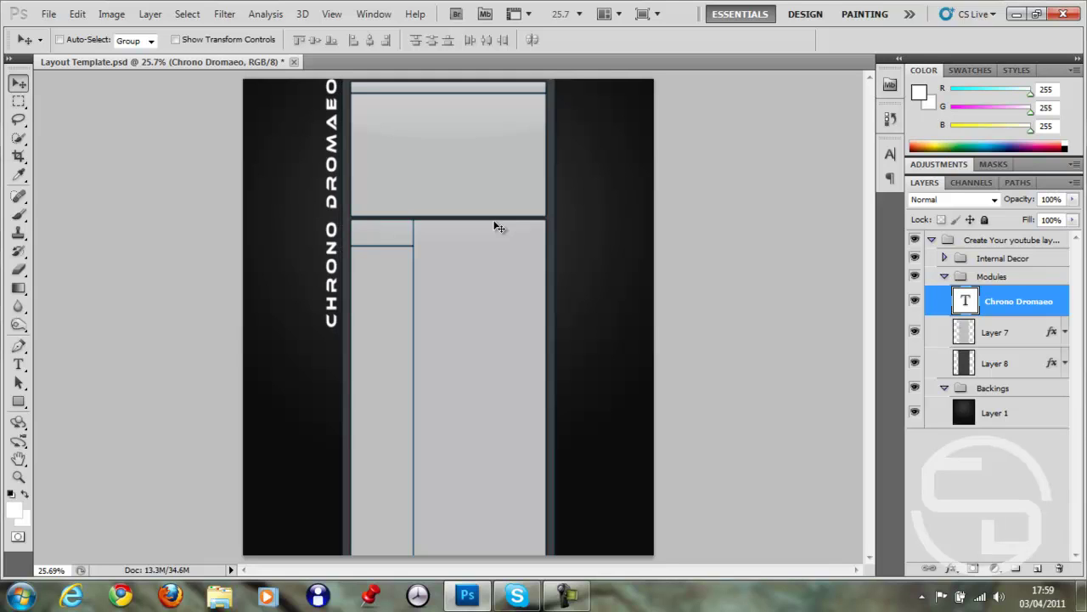
key(shift+Down)
key(shift+Down)
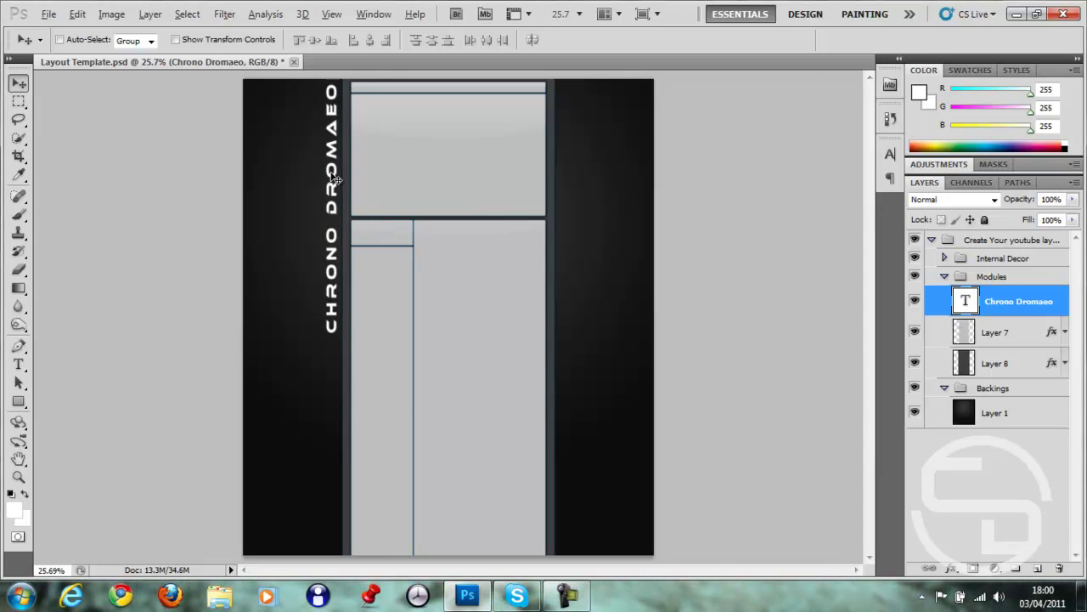
Add a new empty layer above the text and clip it to the text layer.
scroll(336, 177, up, 3)
scroll(336, 177, up, 5)
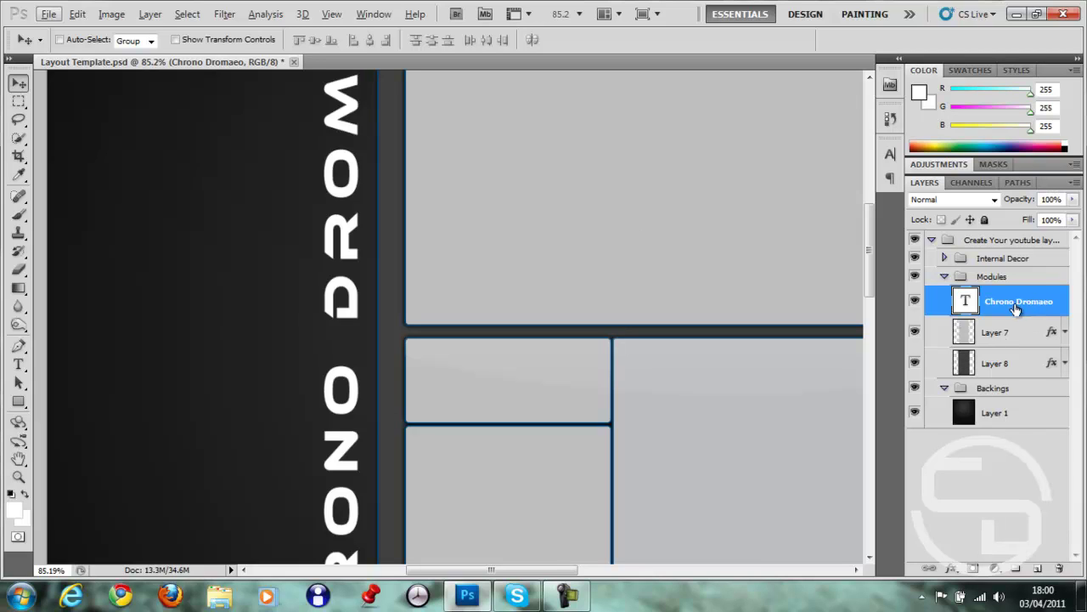
click(1038, 568)
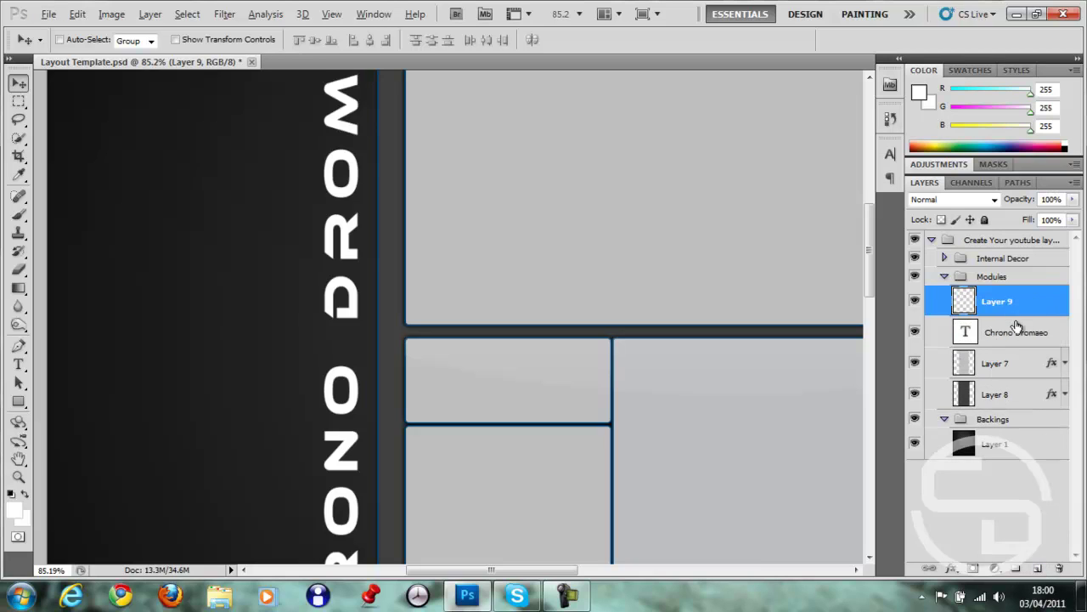
alt+click(1023, 317)
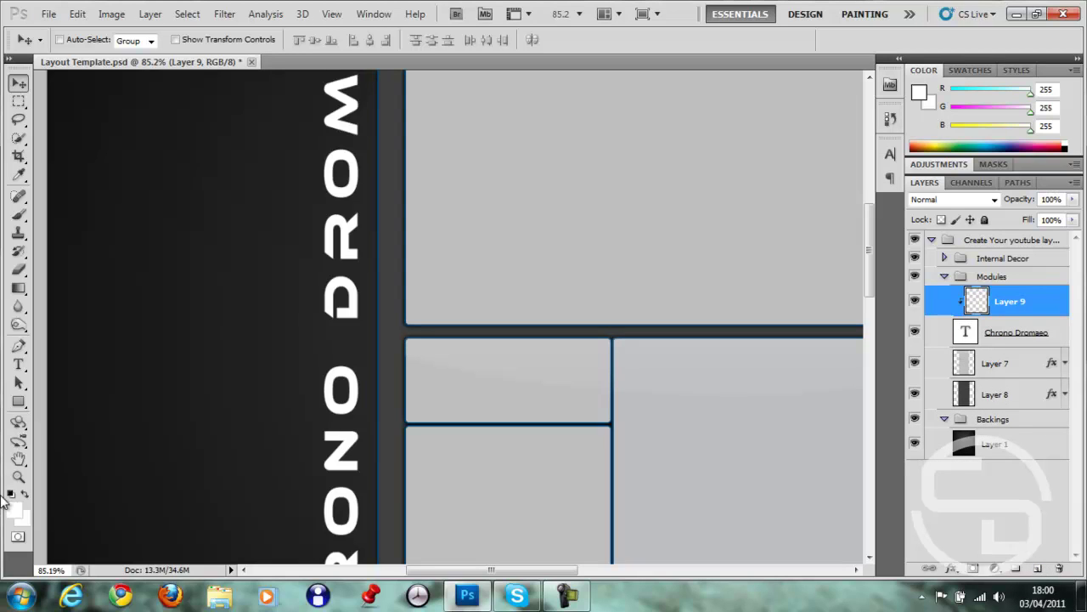
Draw a tall rectangular selection over the left half of the vertical letters.
click(569, 598)
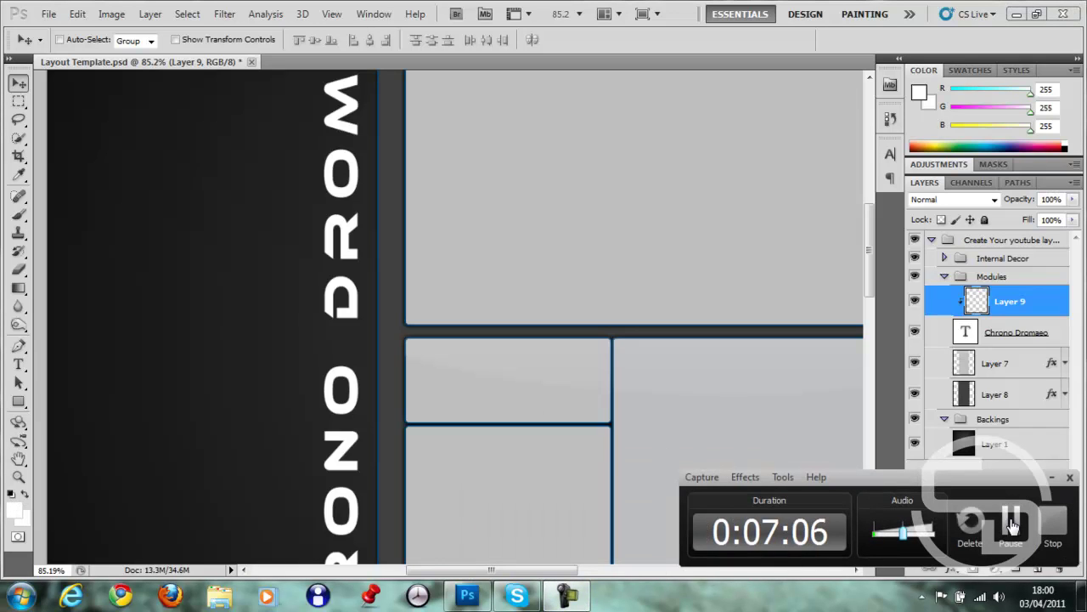
click(1011, 526)
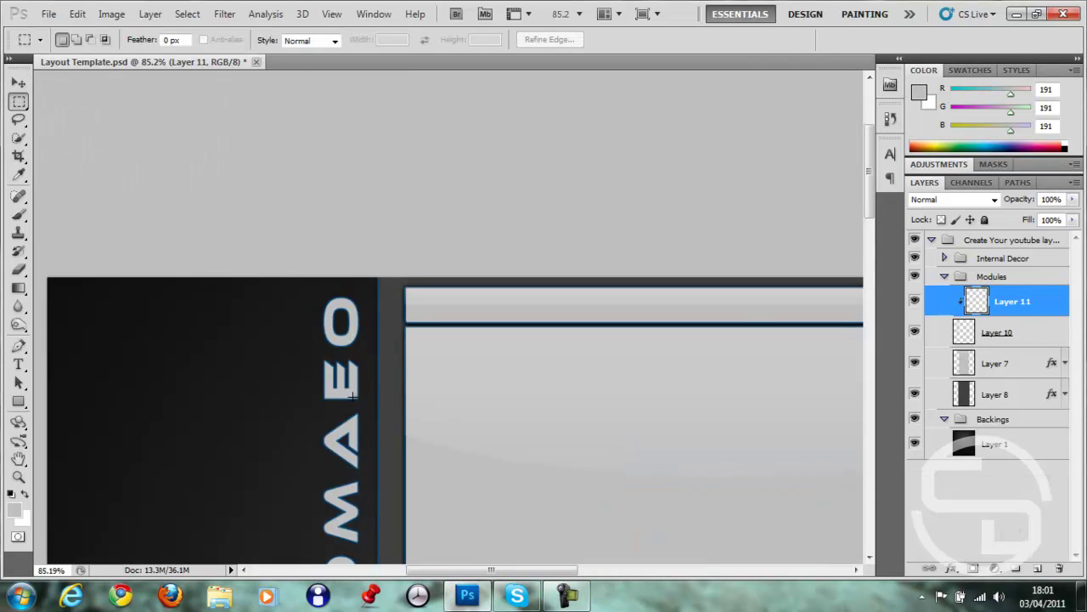
scroll(352, 395, down, 10)
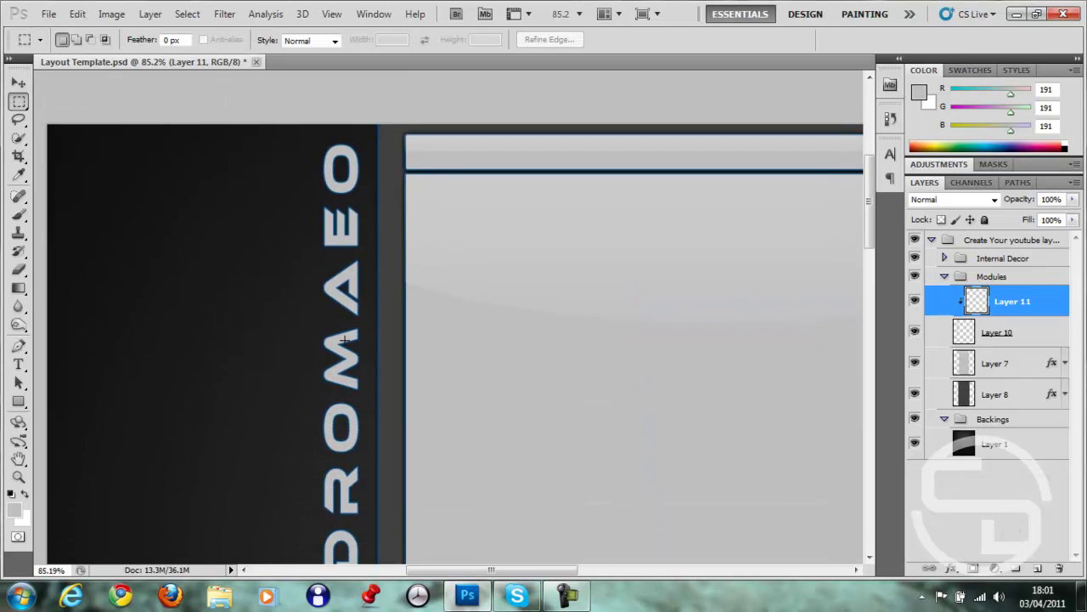
scroll(346, 340, down, 12)
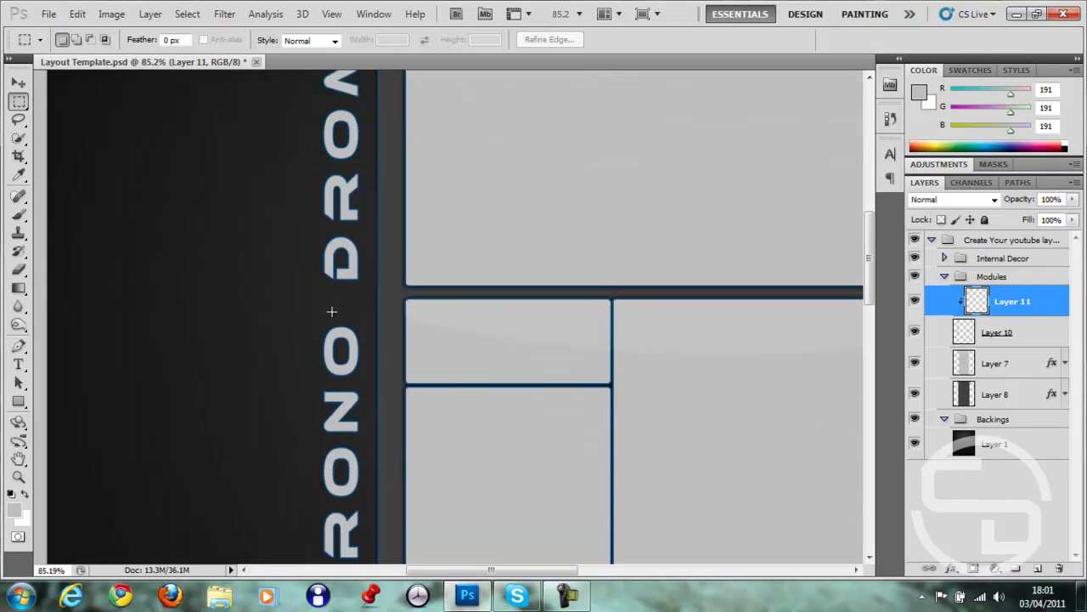
scroll(327, 289, down, 9)
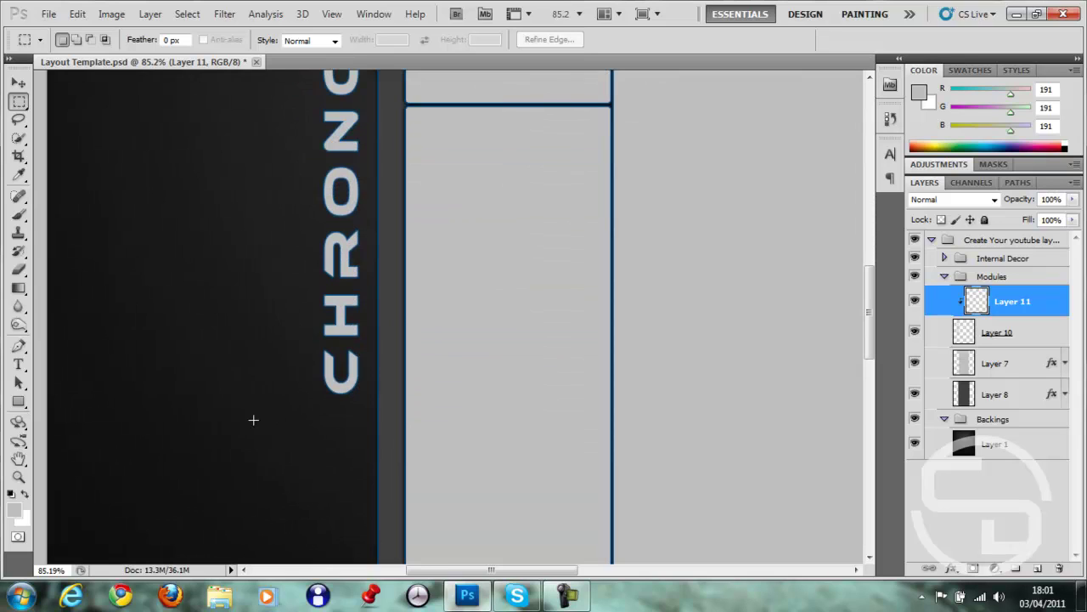
scroll(272, 433, up, 2)
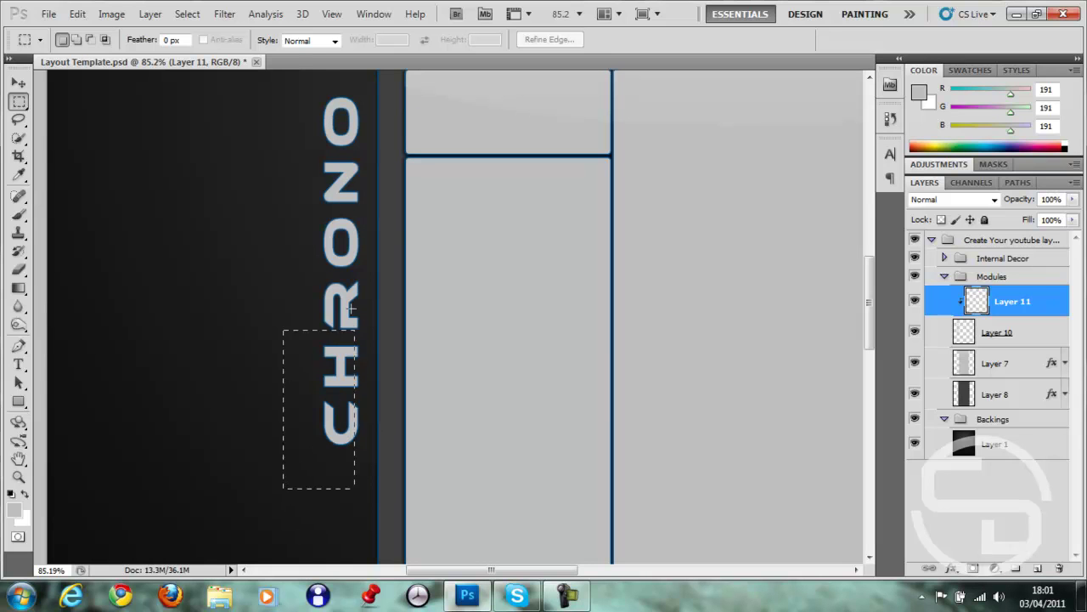
drag(348, 291, 341, 191)
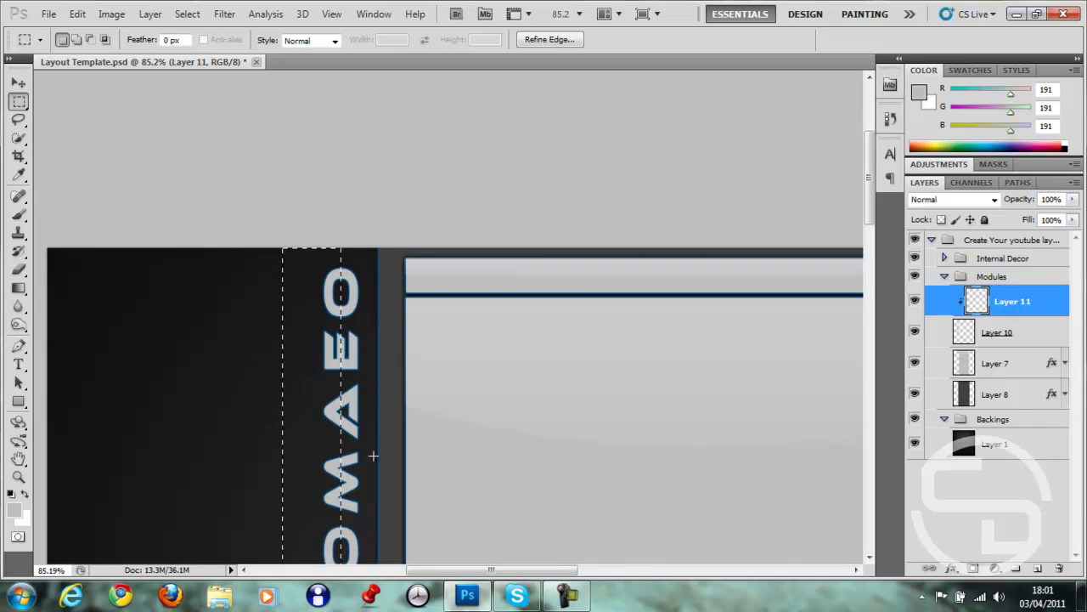
Pick the Gradient tool with white as the foreground colour.
scroll(298, 354, down, 10)
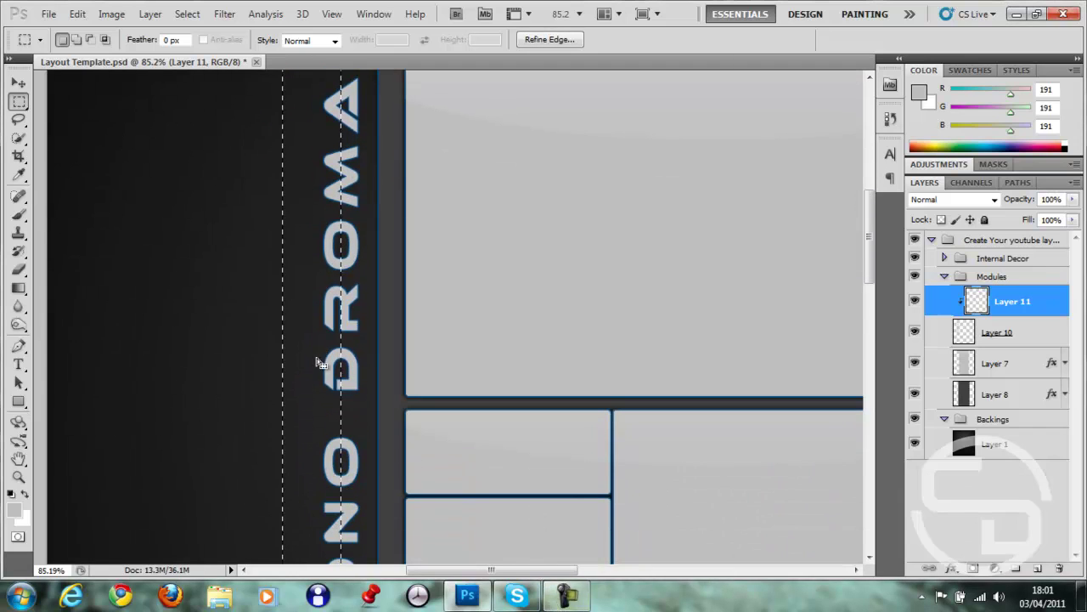
click(18, 288)
click(25, 494)
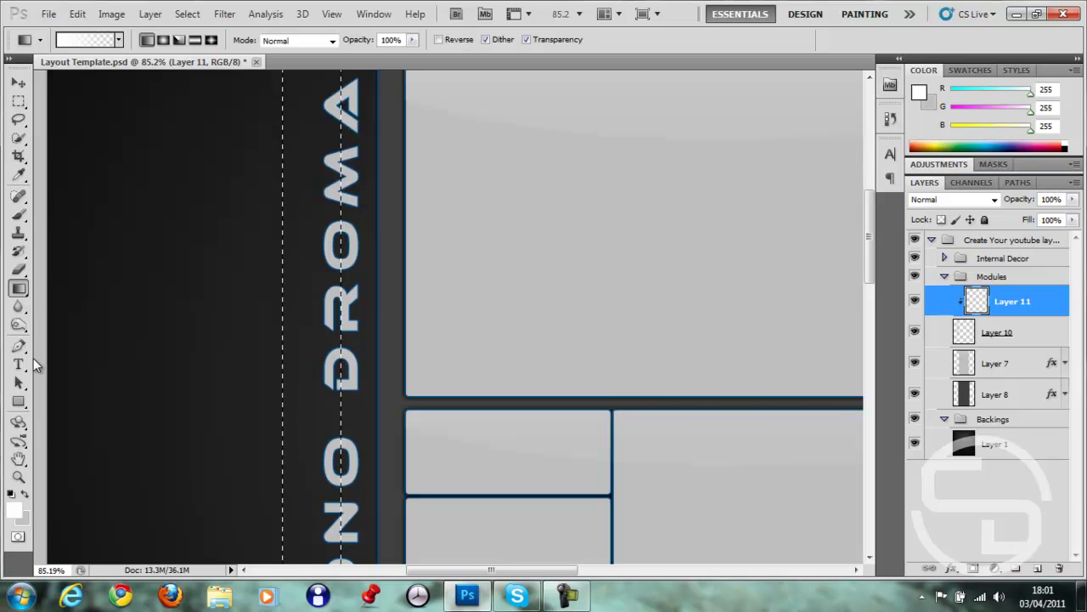
Drag a white gradient horizontally across the lettering strip, then deselect with Ctrl+D.
drag(34, 359, 405, 372)
drag(34, 346, 446, 347)
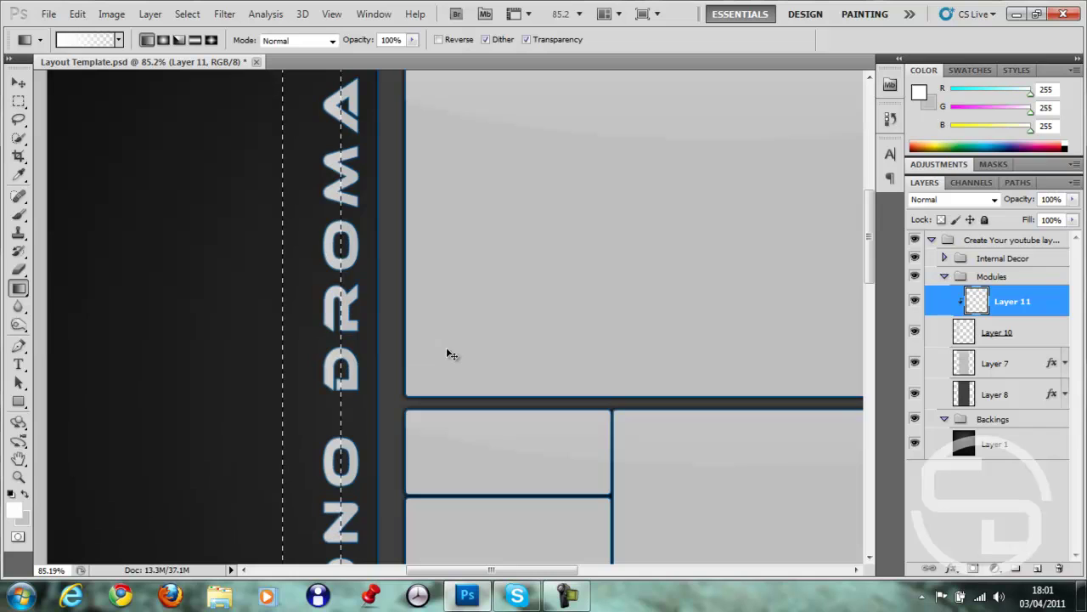
key(ctrl+d)
scroll(329, 283, up, 3)
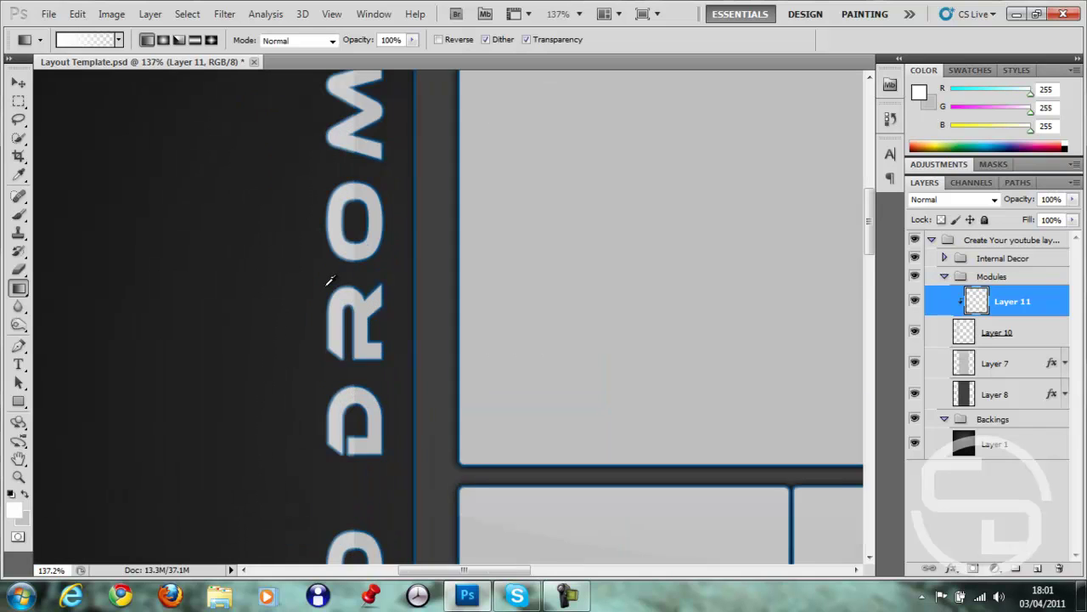
scroll(404, 335, down, 1)
scroll(404, 336, down, 2)
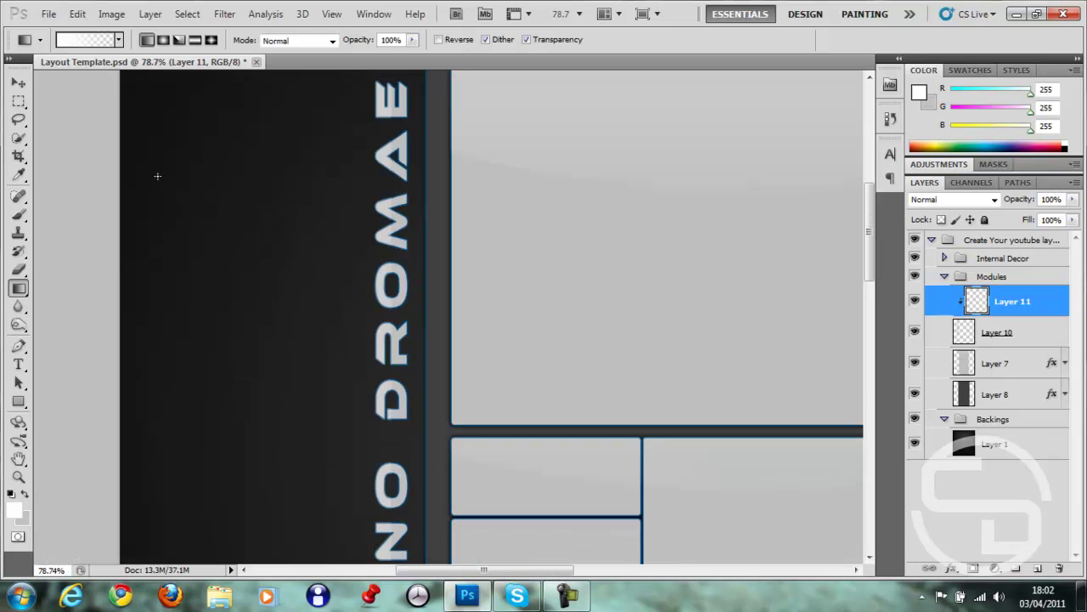
click(18, 82)
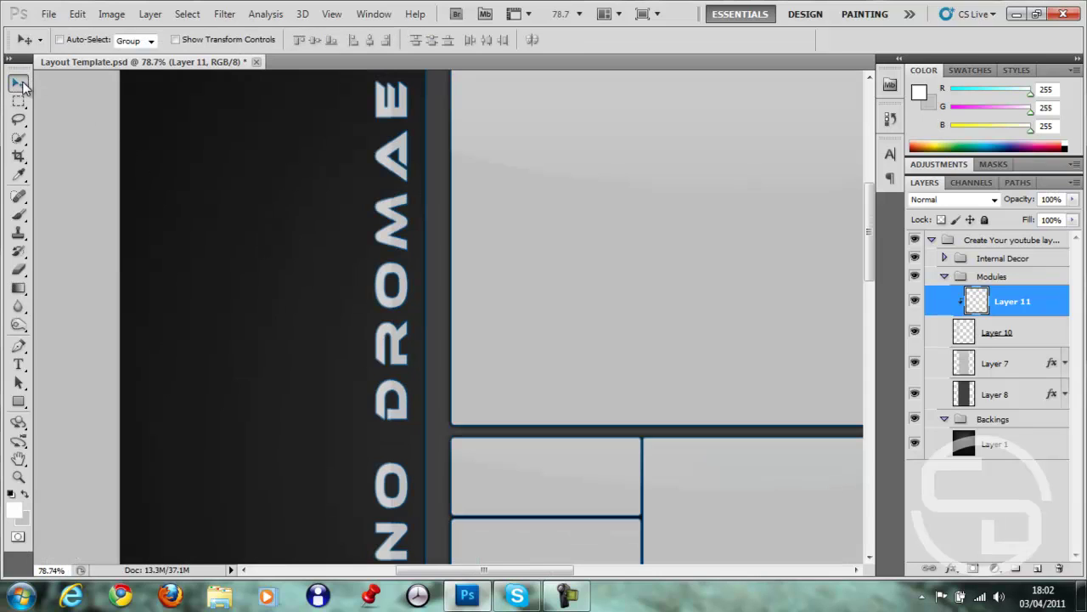
Merge Layer 10 and the lettering layer into a single Layer 11.
shift+click(1044, 333)
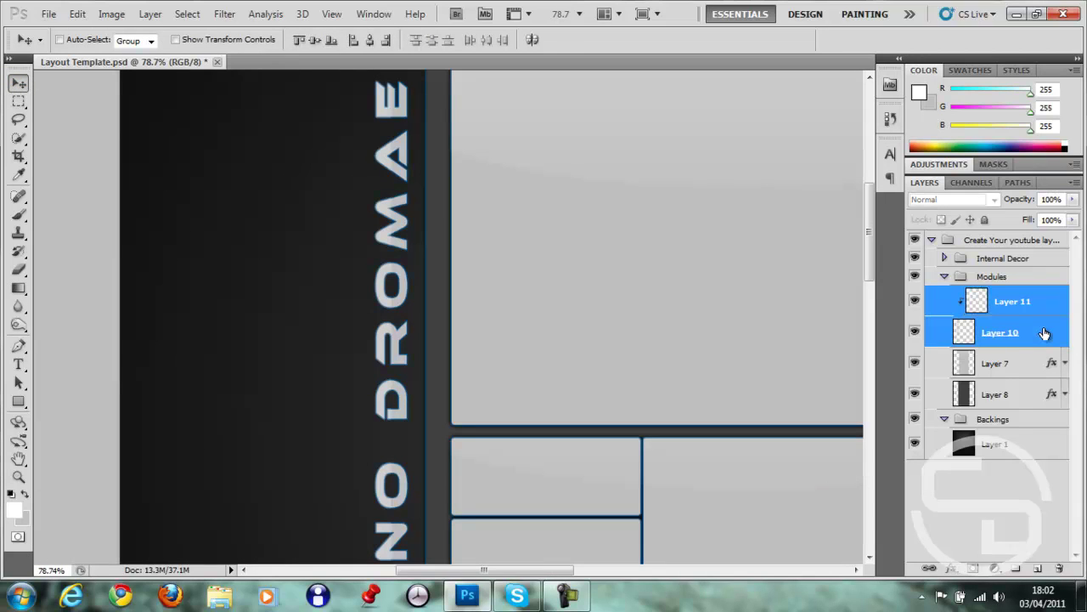
key(ctrl+e)
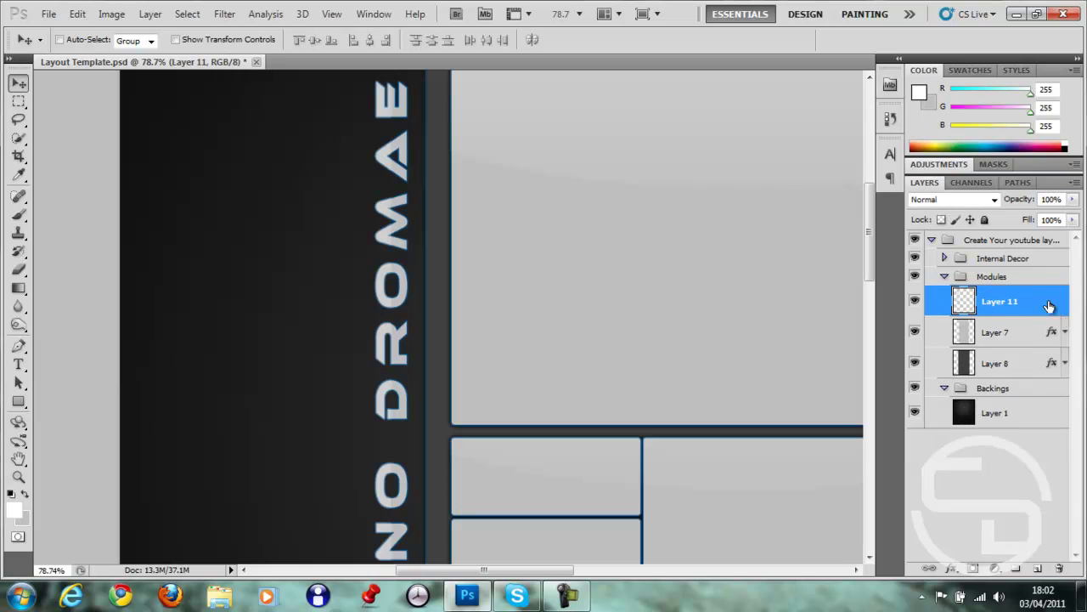
double_click(1020, 300)
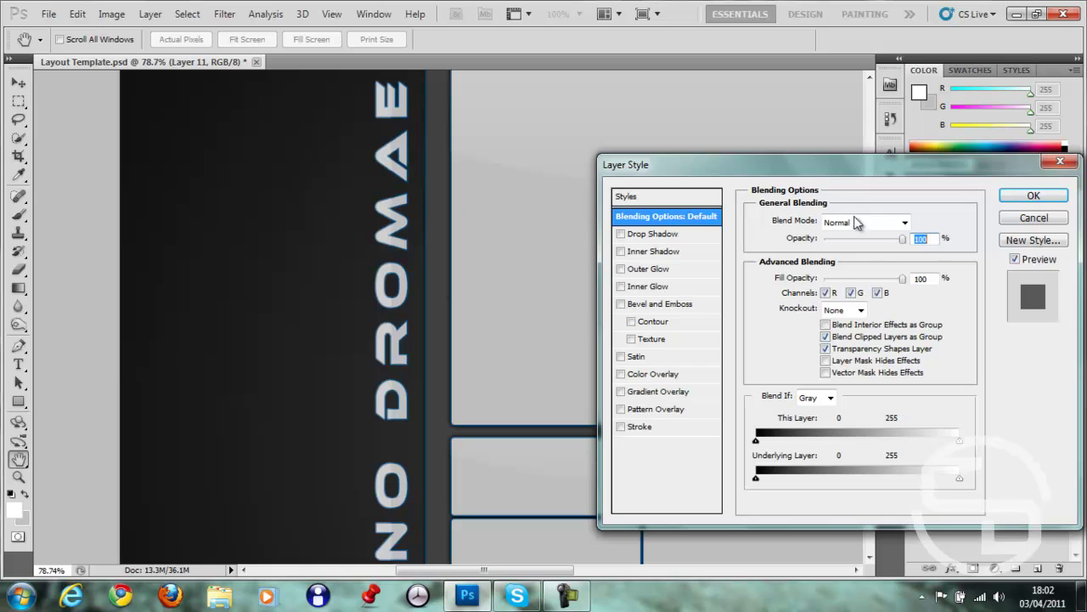
Give Layer 11 a drop shadow: opacity 100%, distance 0, spread 15%, size 8.
click(655, 234)
double_click(909, 238)
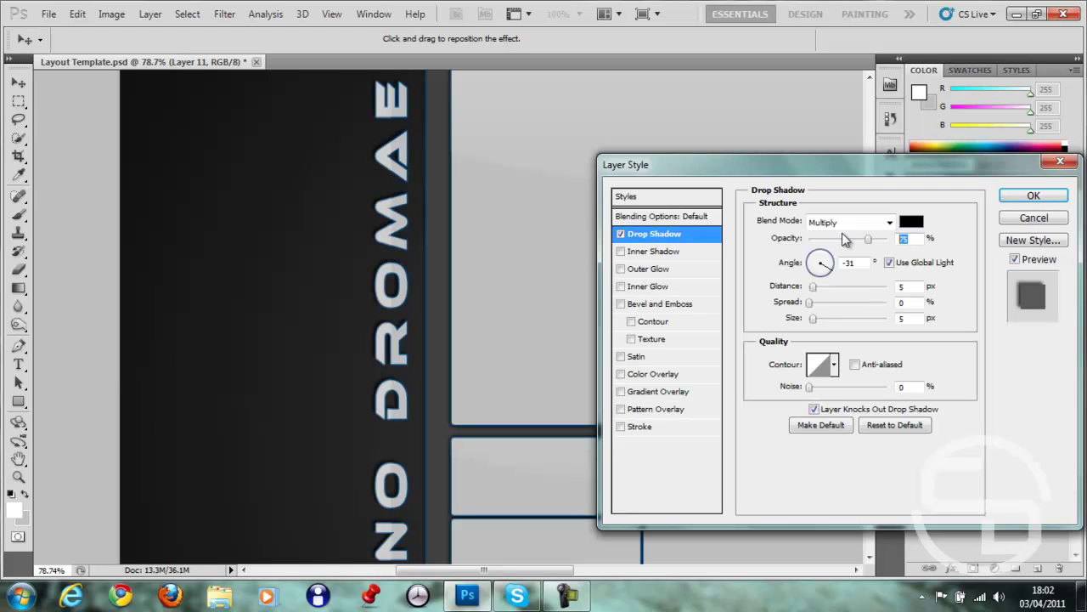
text(100)
double_click(905, 286)
text(0)
key(Tab)
text(15)
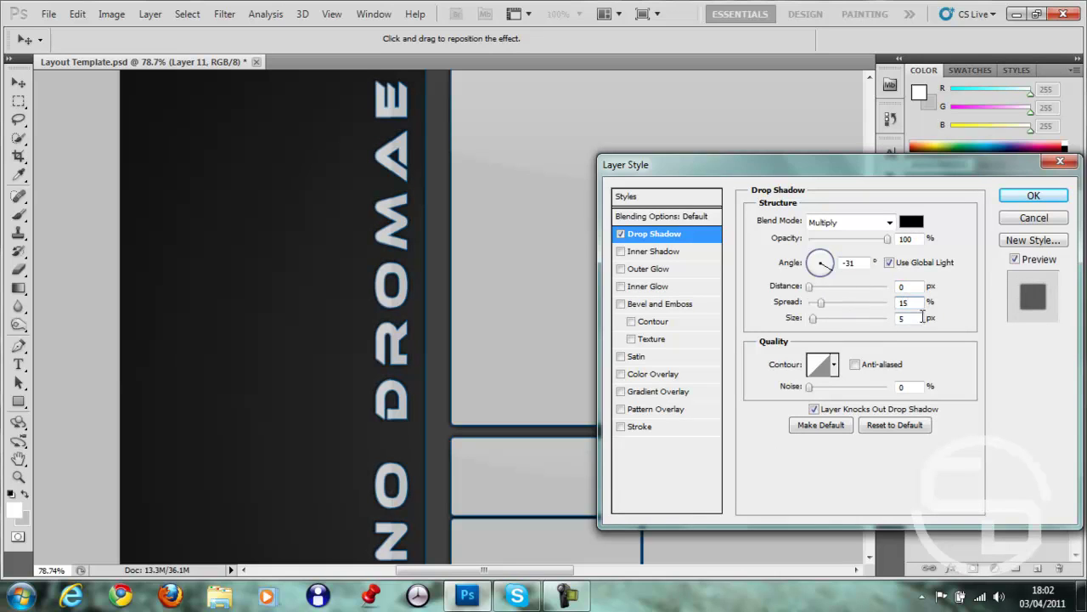
key(Tab)
text(0)
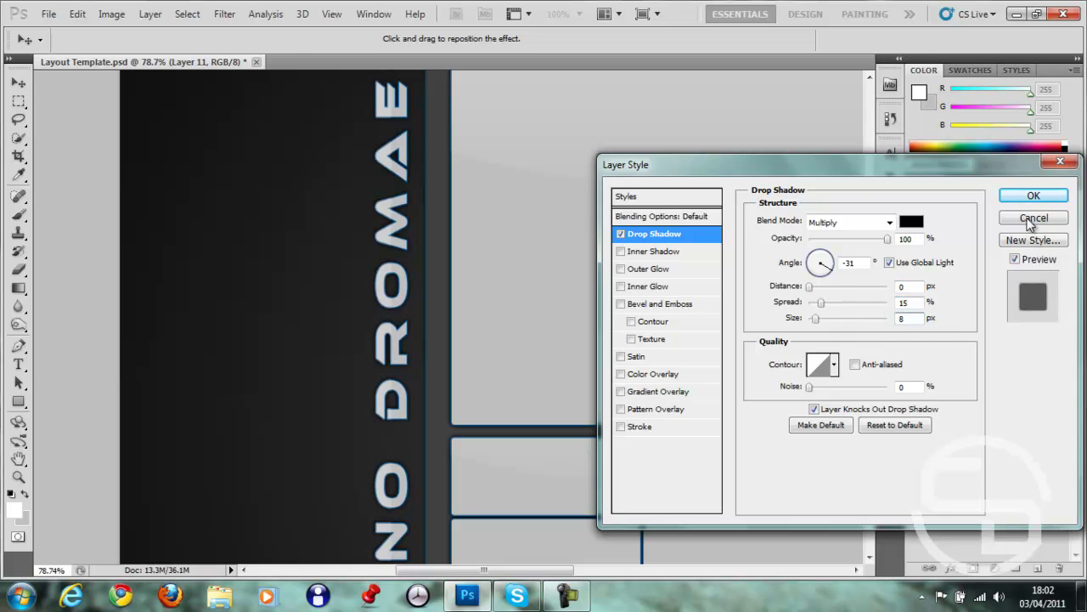
click(1035, 197)
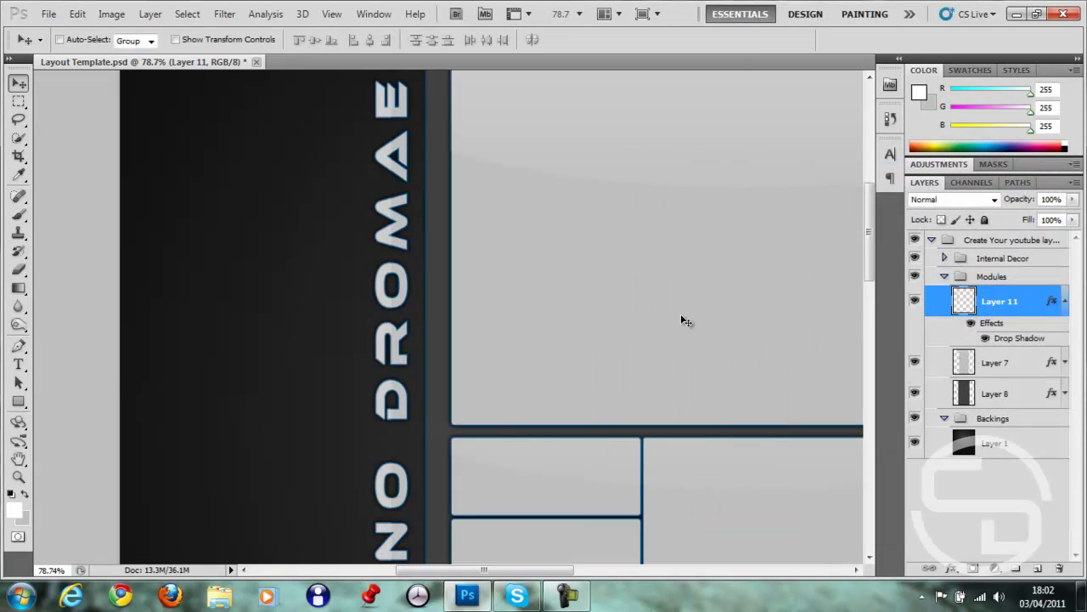
key(ctrl+0)
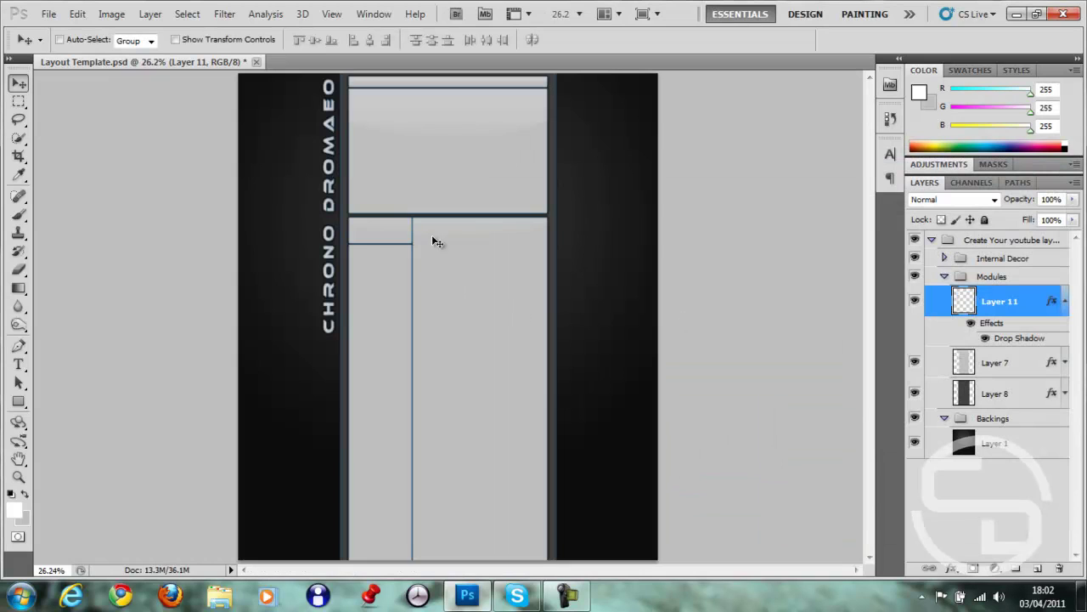
scroll(400, 206, up, 5)
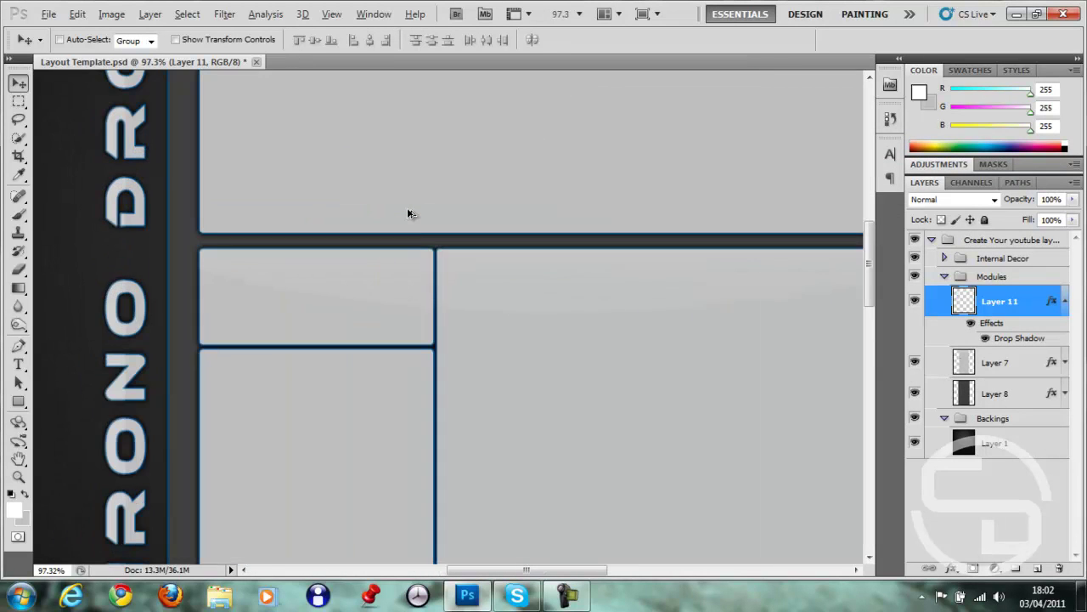
scroll(408, 214, up, 2)
click(18, 364)
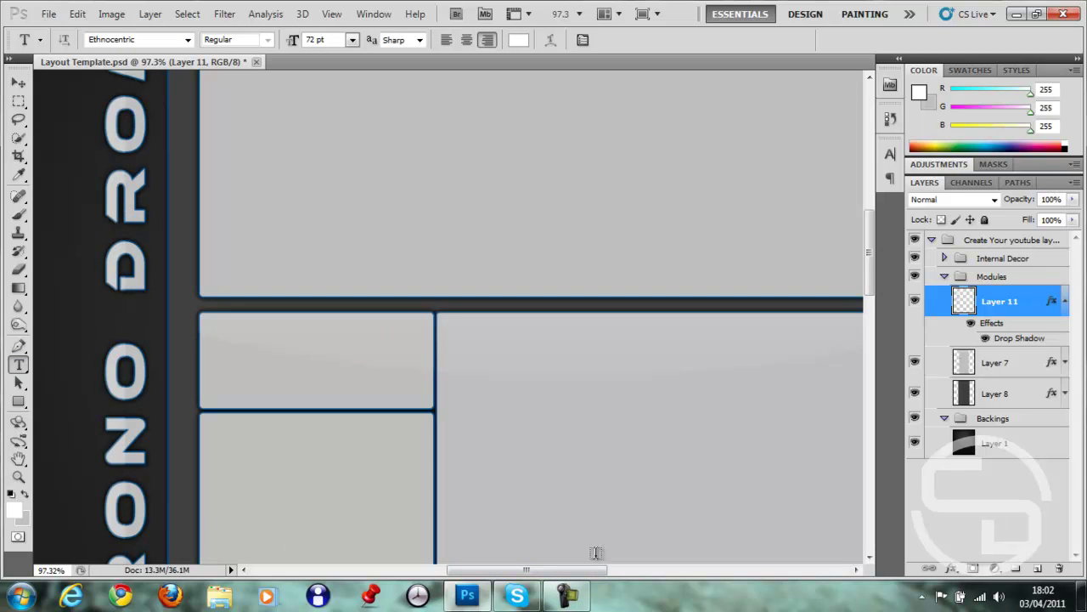
click(568, 595)
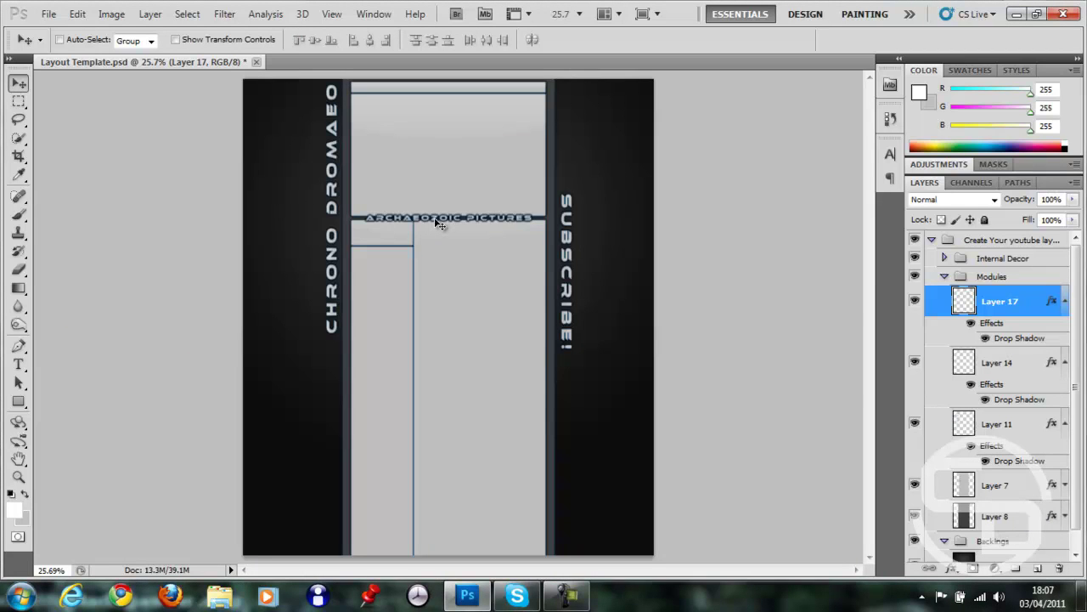
scroll(439, 222, up, 2)
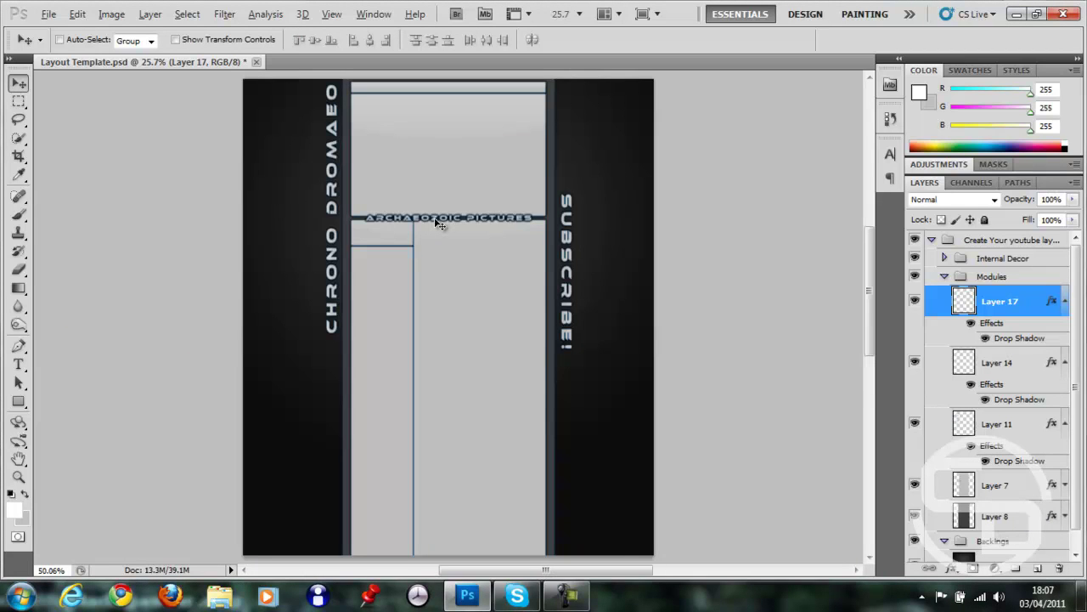
scroll(440, 223, up, 1)
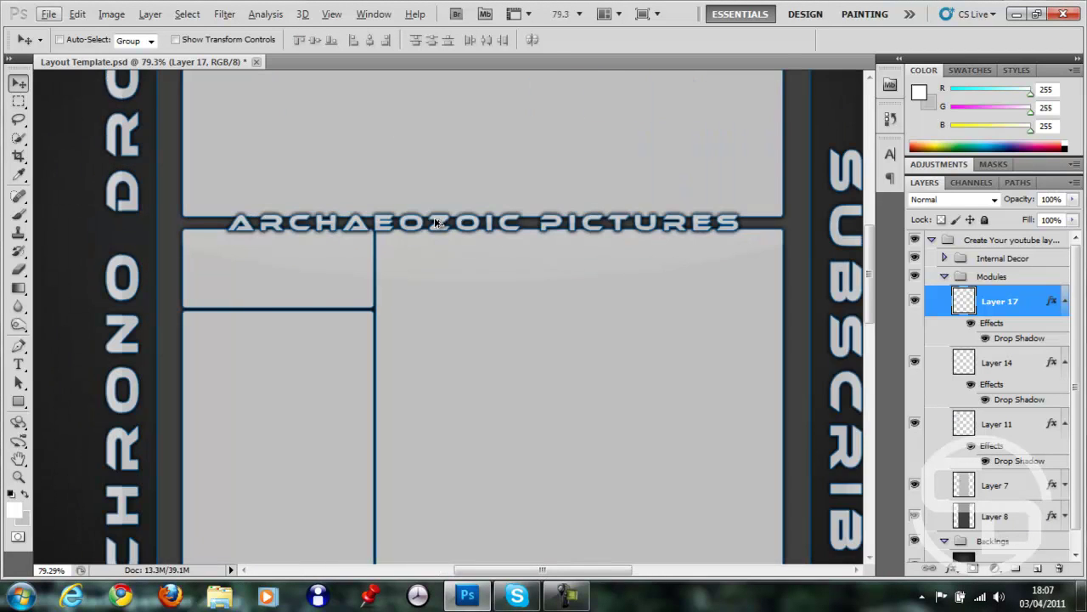
scroll(440, 222, up, 3)
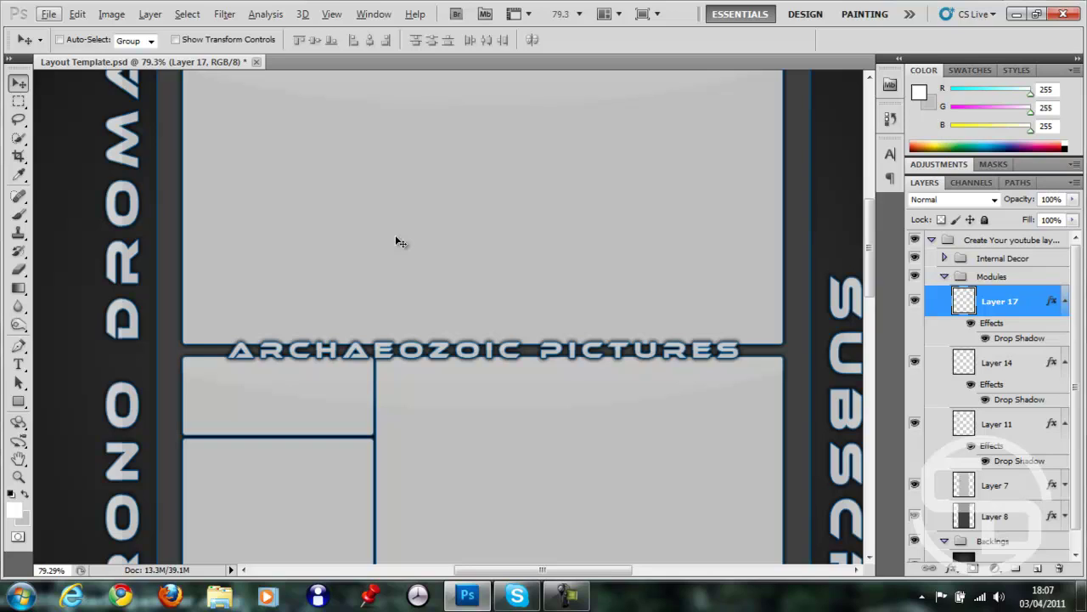
Open Flares AE (8) from the Flares Download folder, then close it.
key(ctrl+o)
double_click(628, 181)
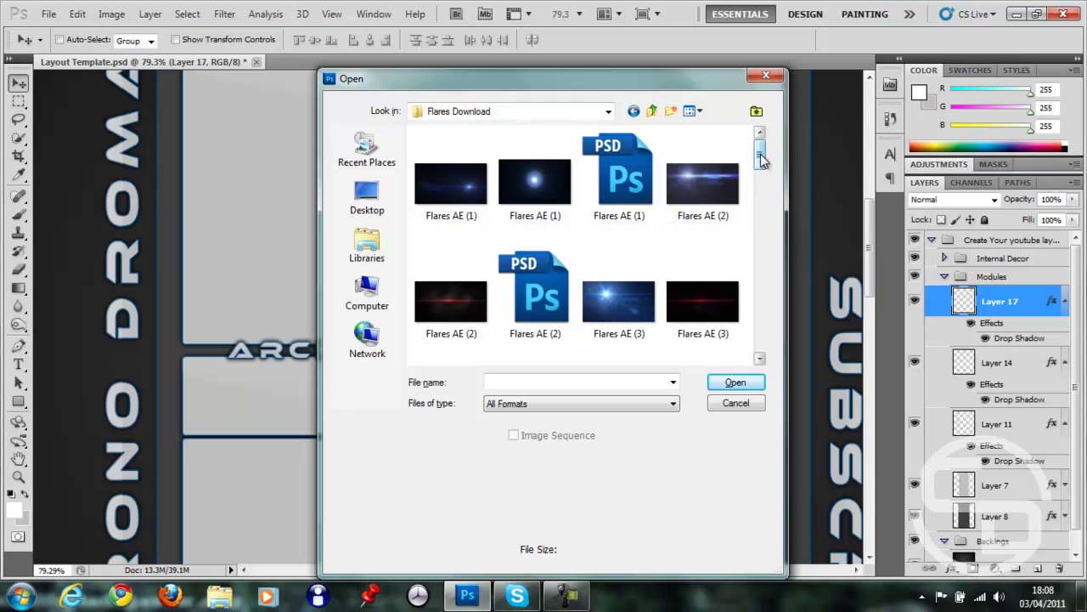
drag(760, 164, 765, 217)
double_click(512, 326)
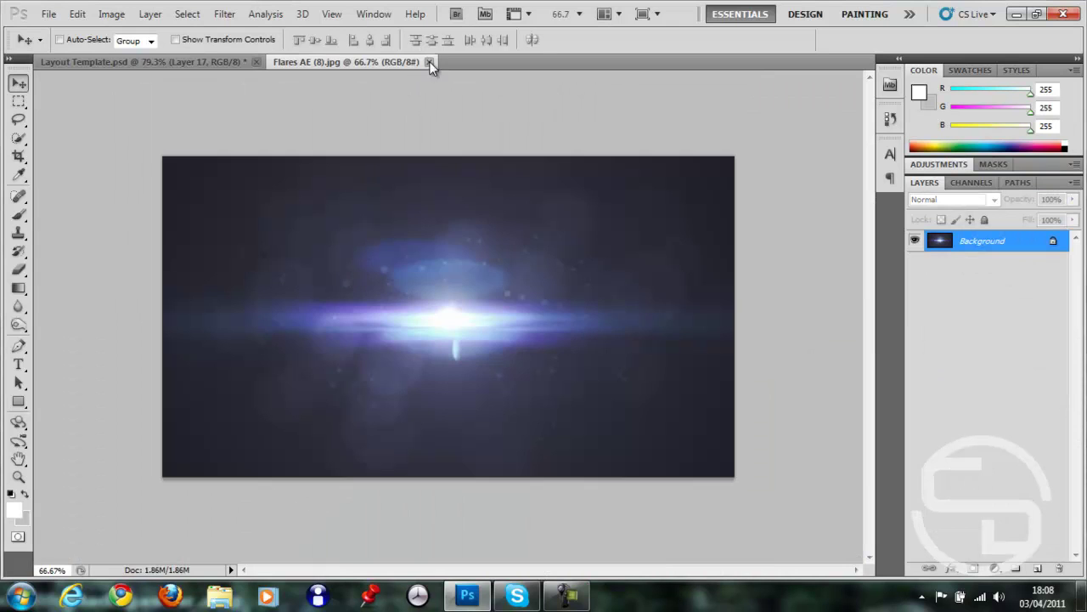
click(429, 62)
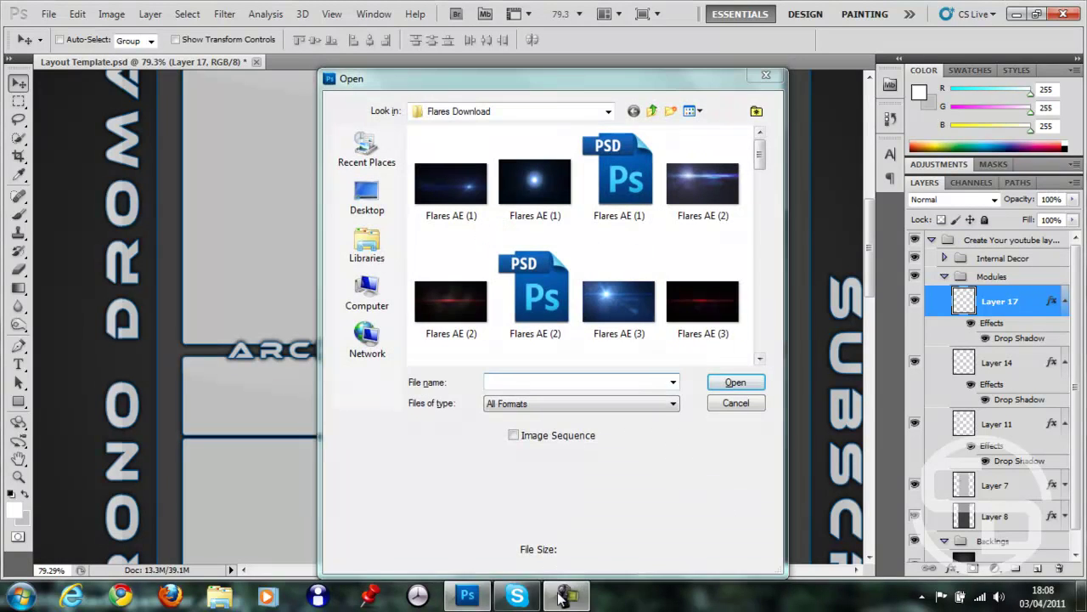
Preview other flares in the folder and open Flares AE (25).png.
click(561, 597)
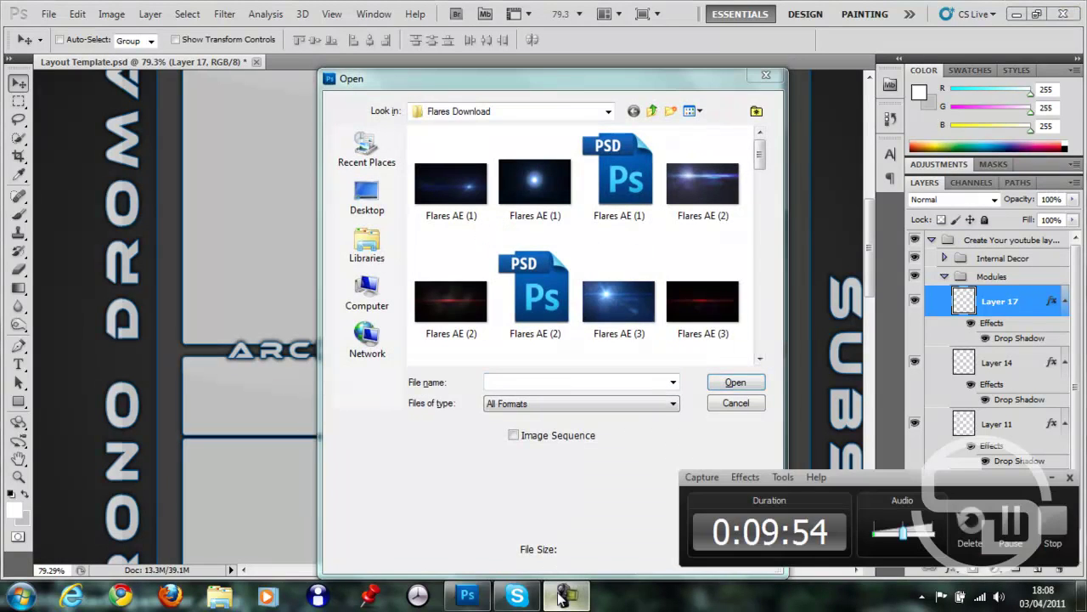
click(560, 597)
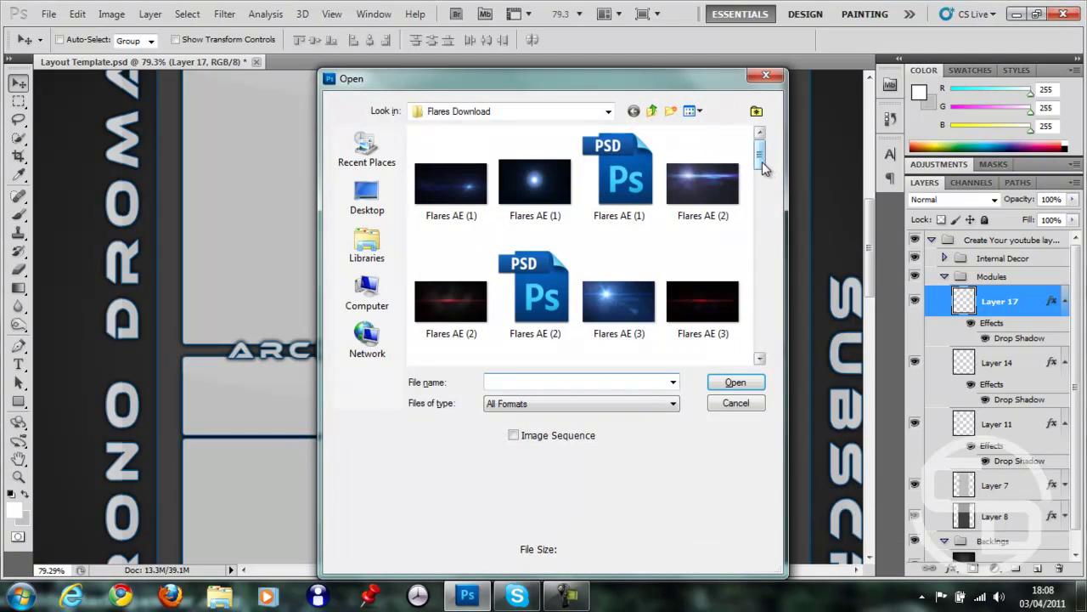
drag(762, 169, 748, 257)
click(450, 269)
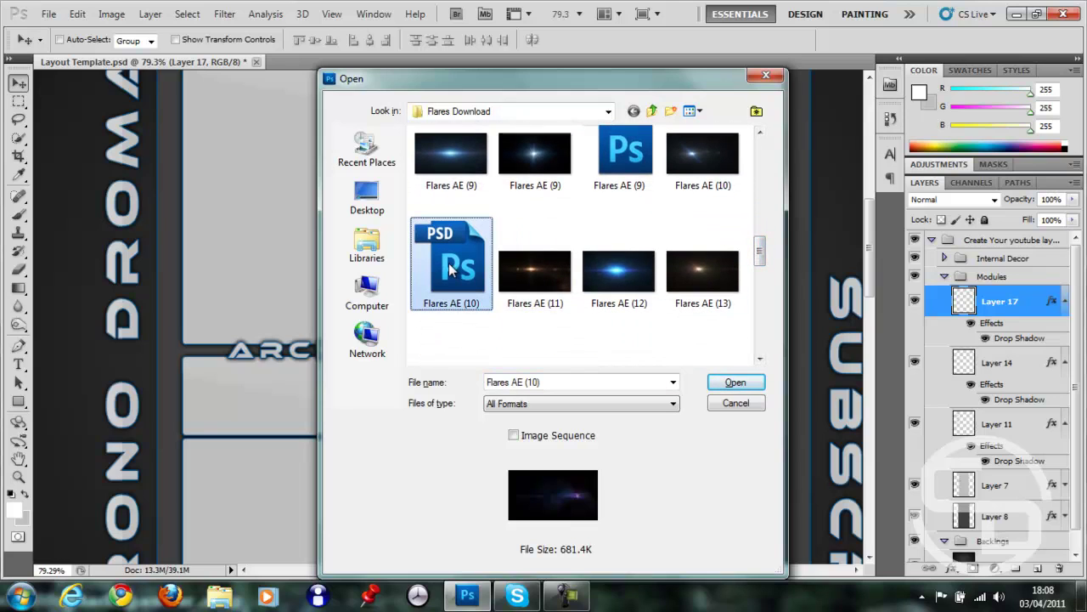
click(637, 159)
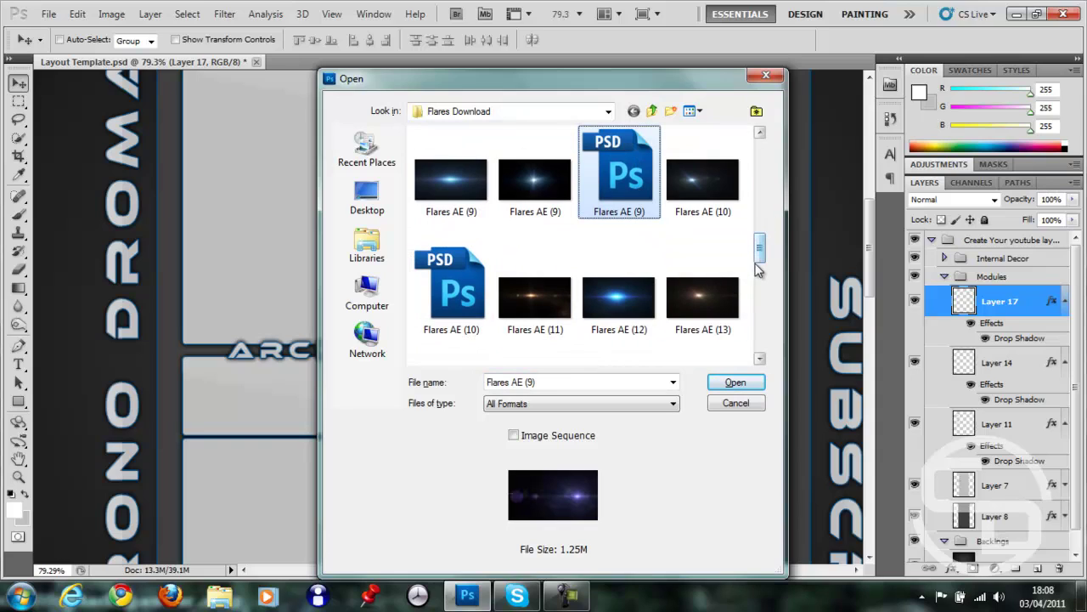
drag(759, 262, 763, 305)
double_click(688, 270)
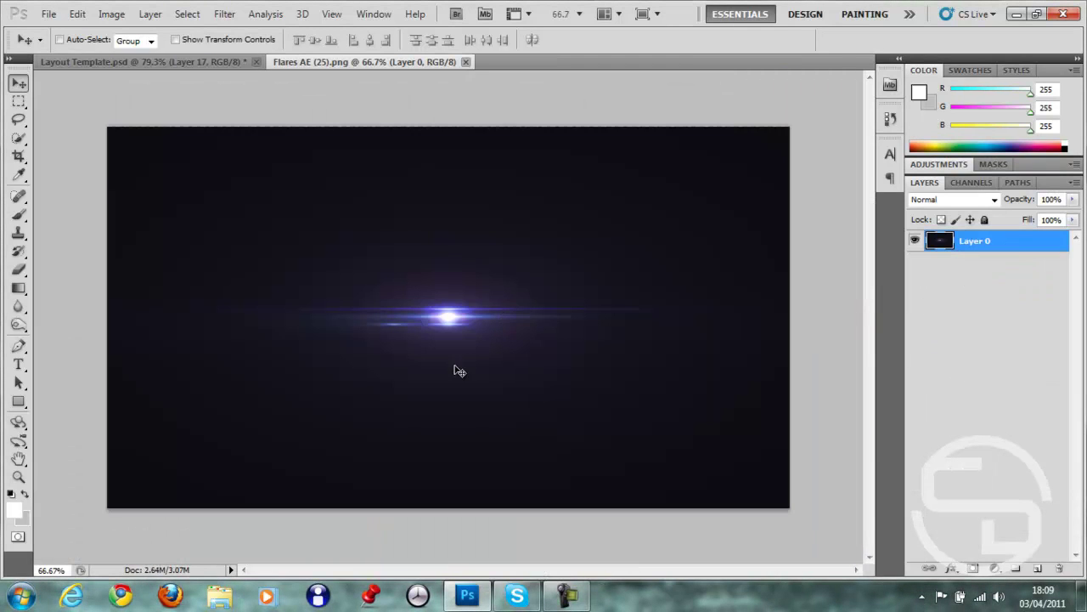
Drag the flare into the layout document and set its blend mode to Linear Dodge (Add).
drag(448, 324, 379, 302)
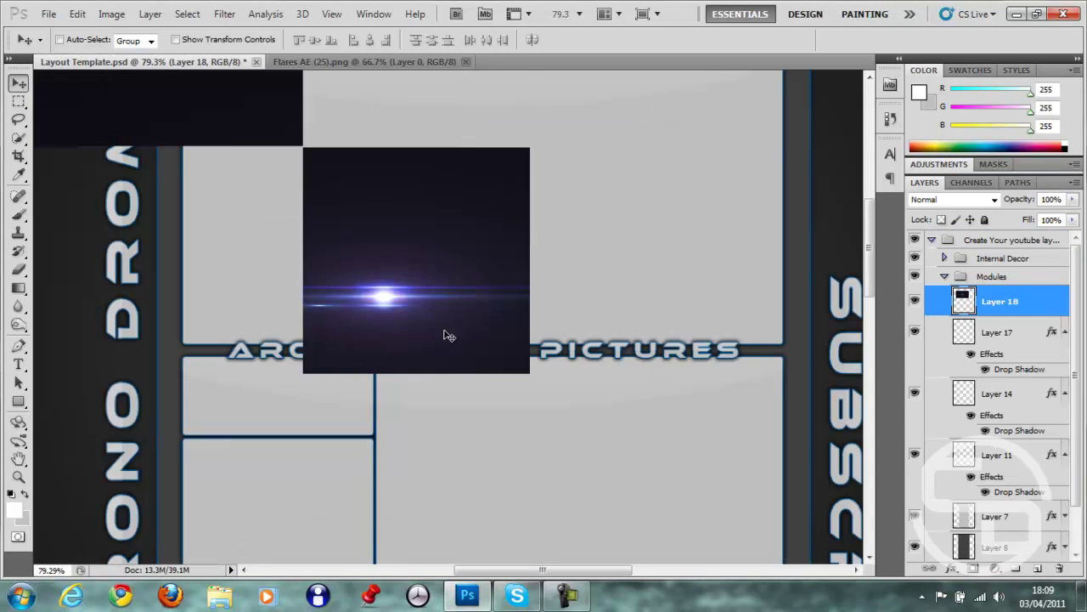
scroll(466, 337, down, 3)
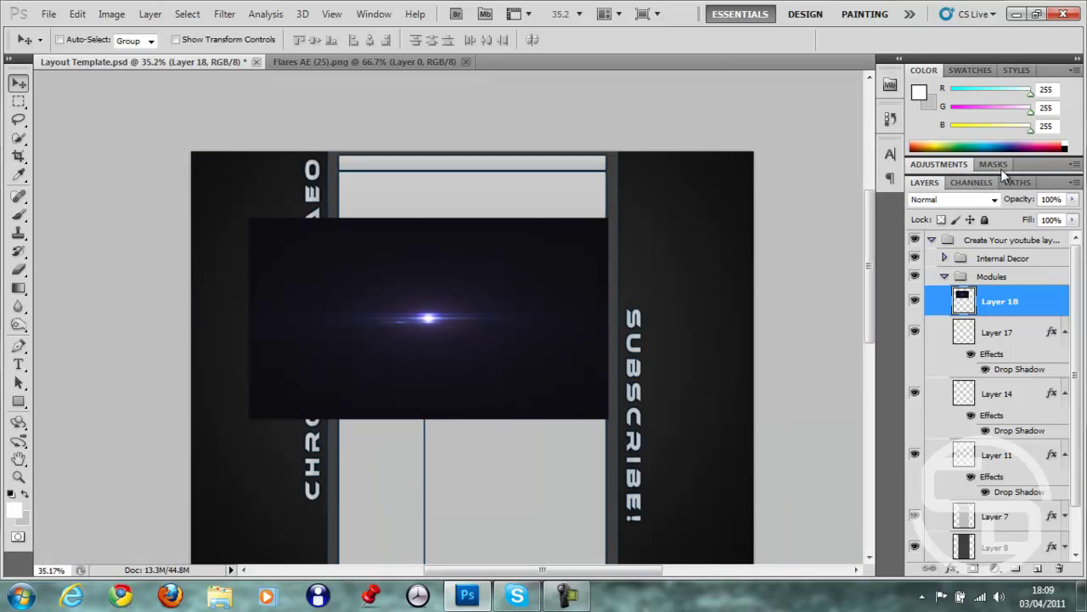
click(951, 199)
click(943, 152)
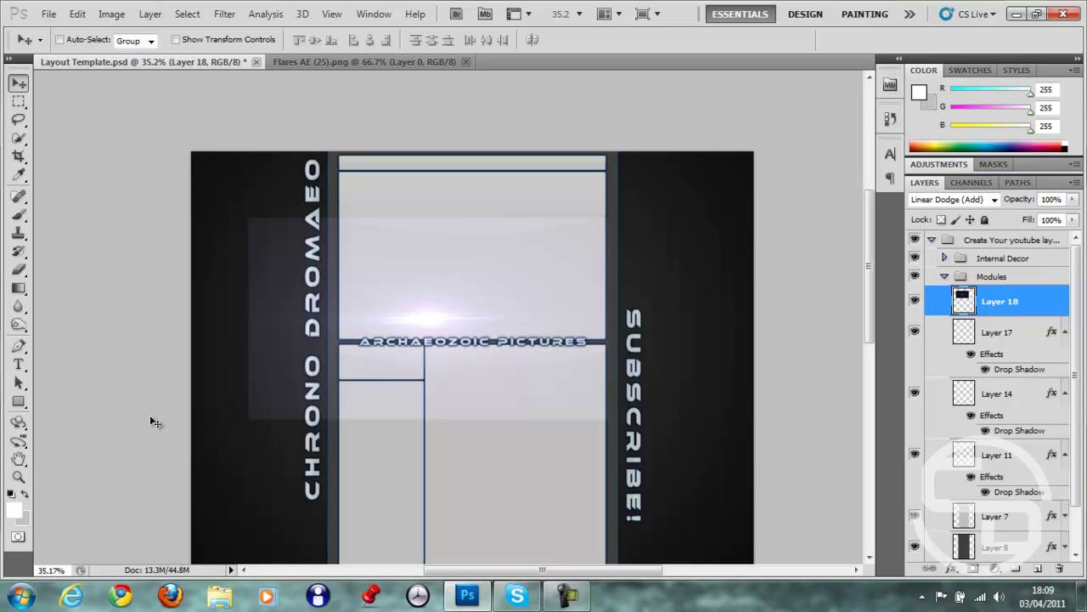
Erase the flare's hard left edge and move it over the DROMAEO lettering.
click(18, 269)
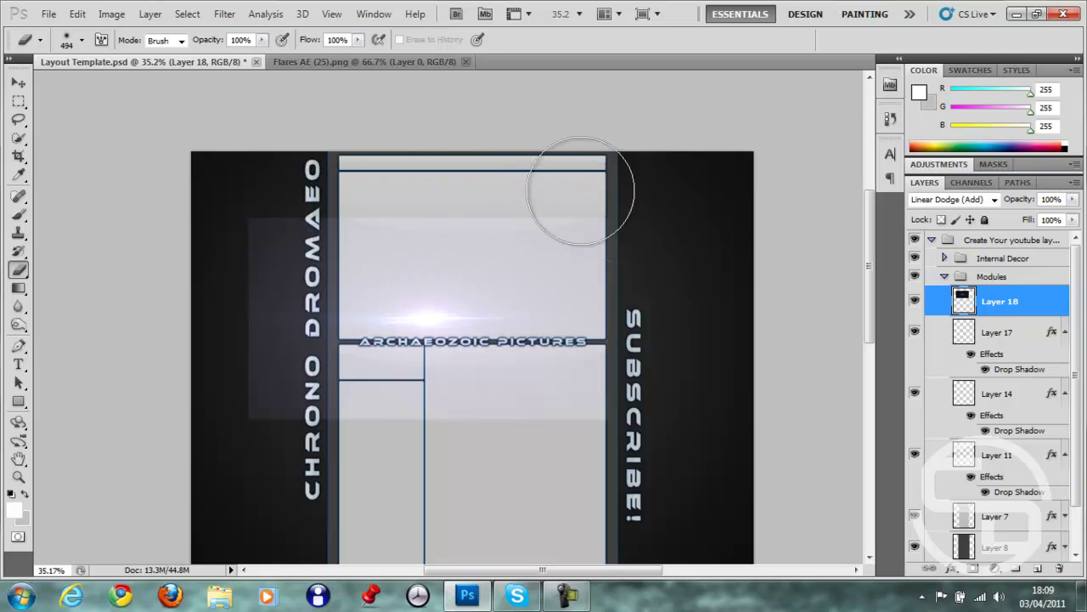
mouse_move(251, 197)
mouse_down()
mouse_move(209, 285)
mouse_move(206, 359)
mouse_up()
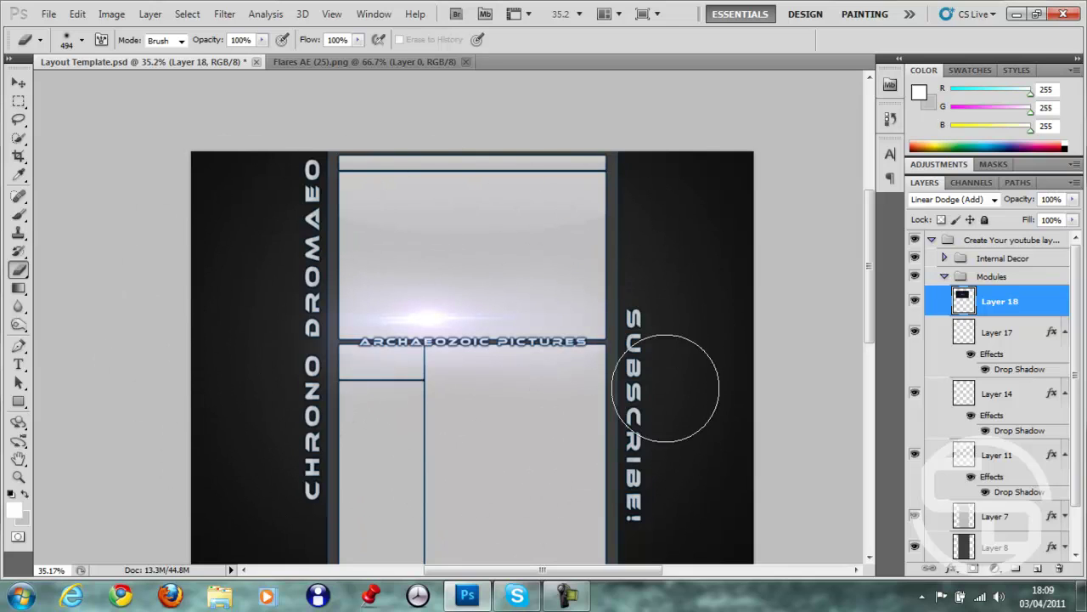
key(v)
mouse_move(485, 371)
mouse_down()
mouse_move(394, 400)
mouse_move(340, 460)
mouse_up()
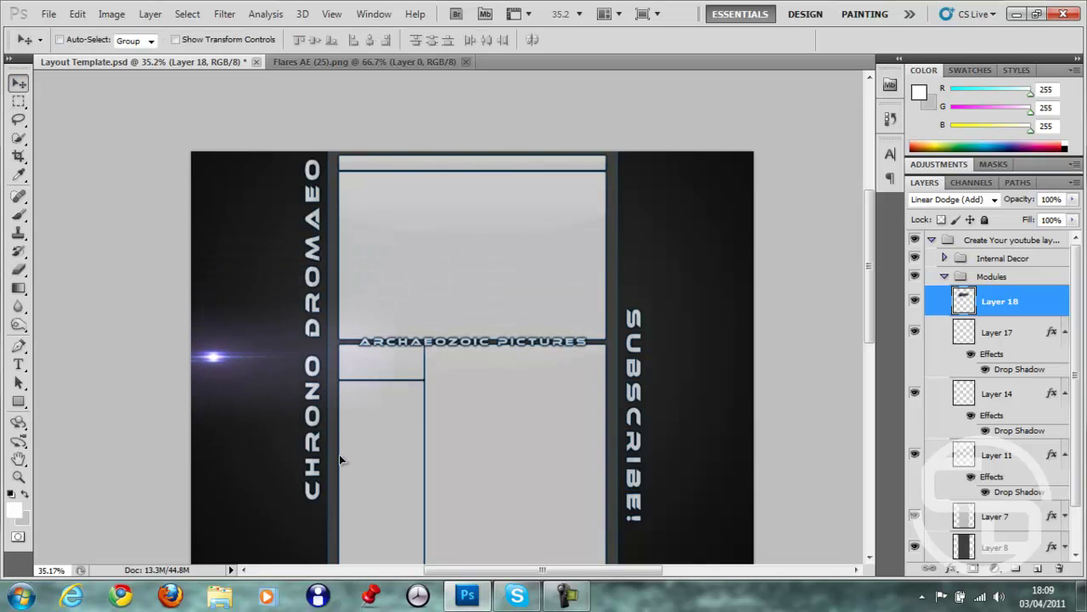
click(19, 268)
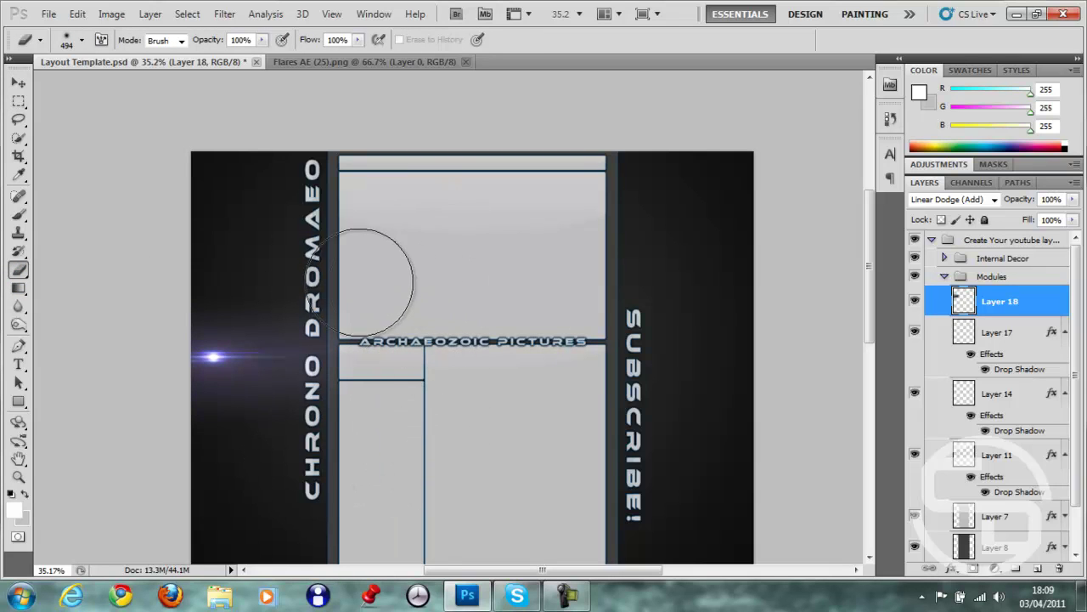
click(18, 82)
drag(259, 406, 345, 349)
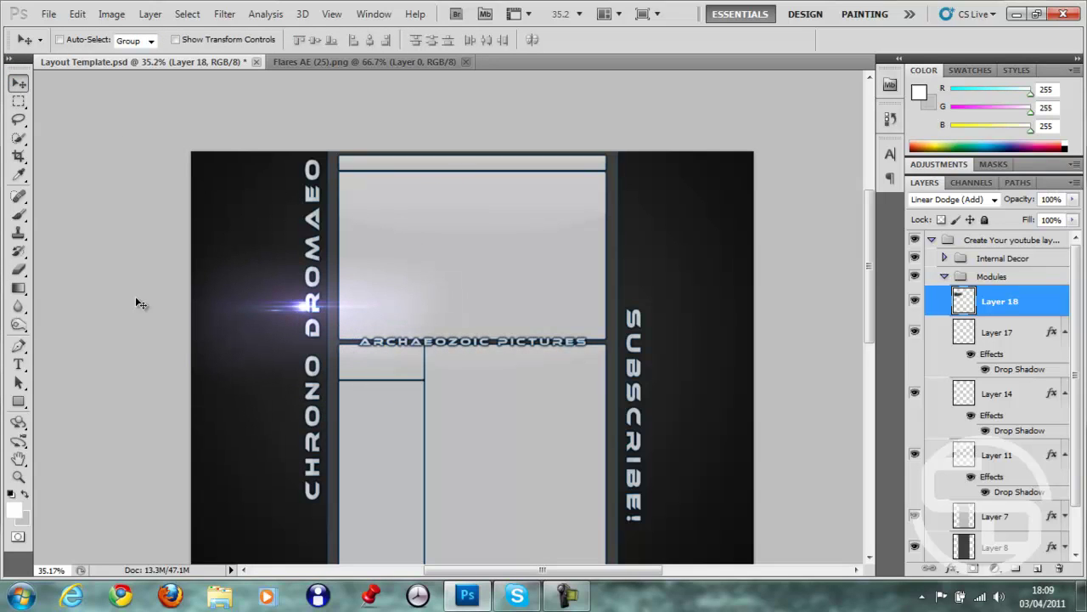
Erase the flare's lower glow and reposition it from the left edge onto the central modules.
click(18, 269)
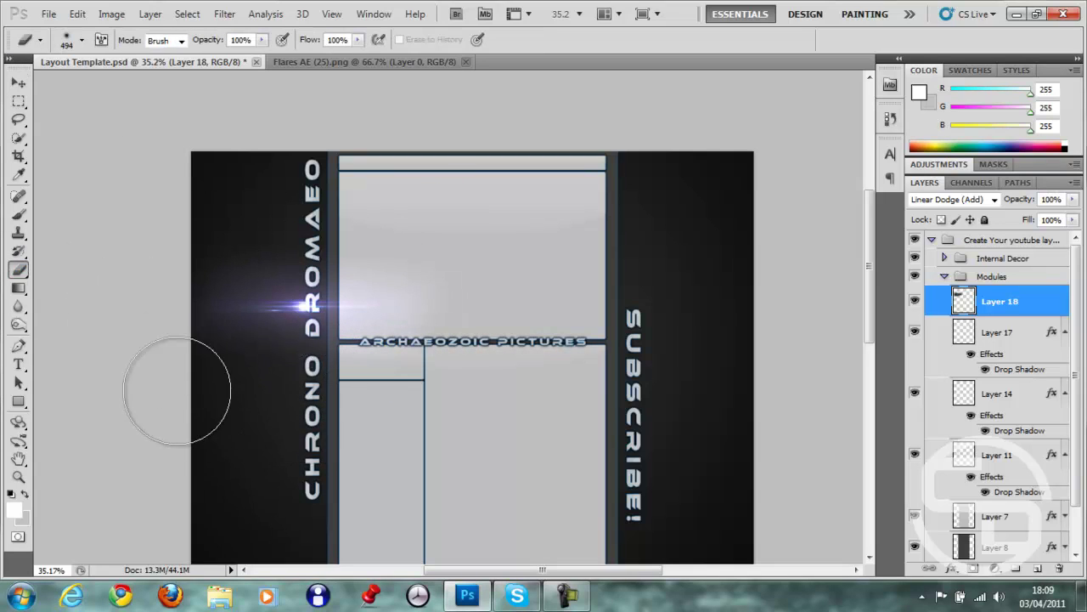
drag(170, 388, 78, 308)
click(19, 82)
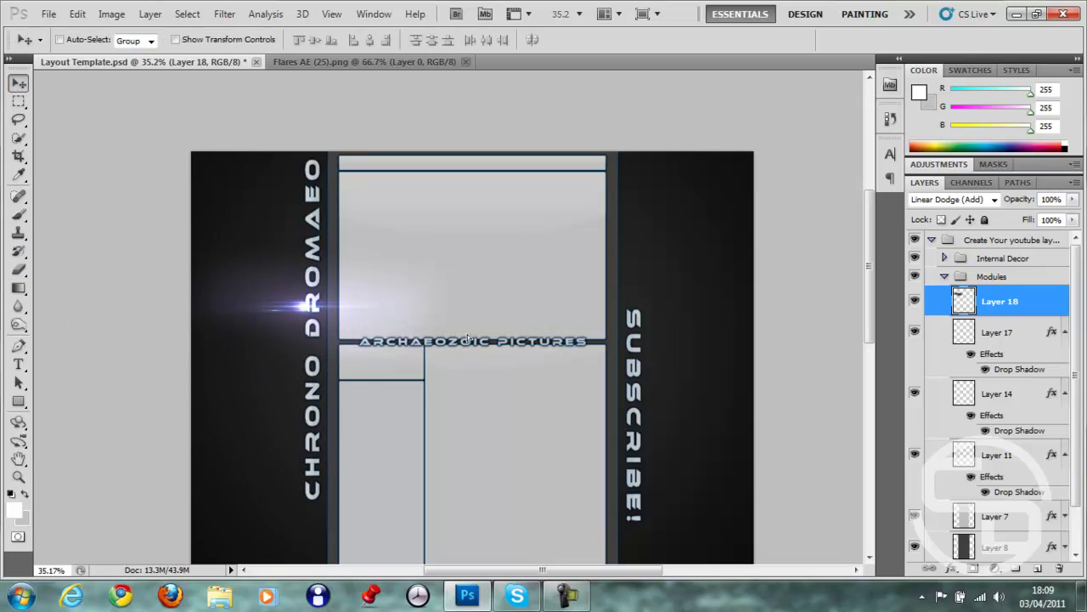
drag(461, 344, 370, 394)
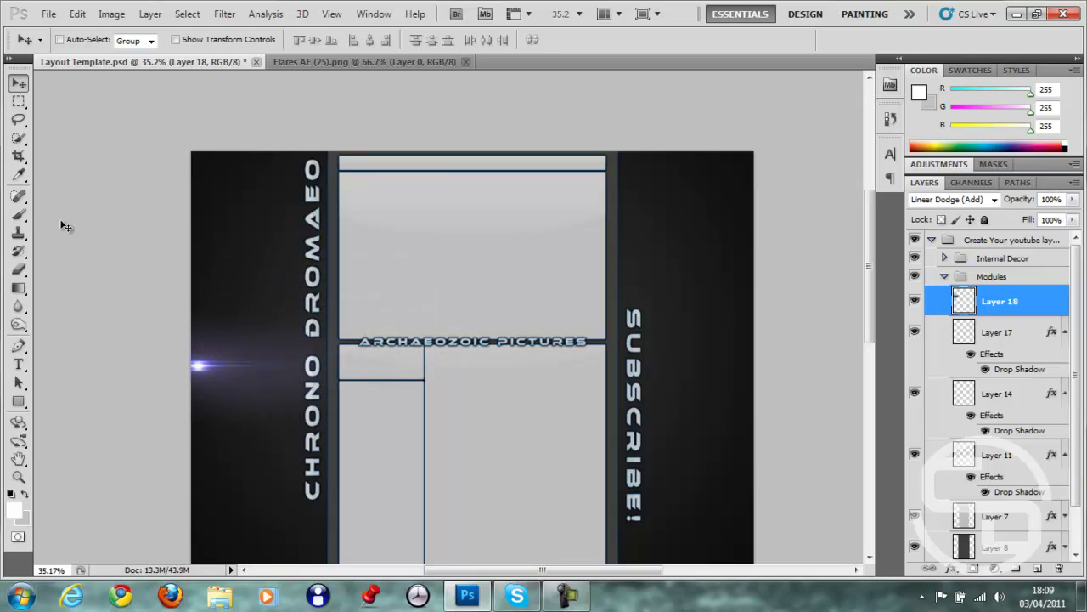
click(19, 269)
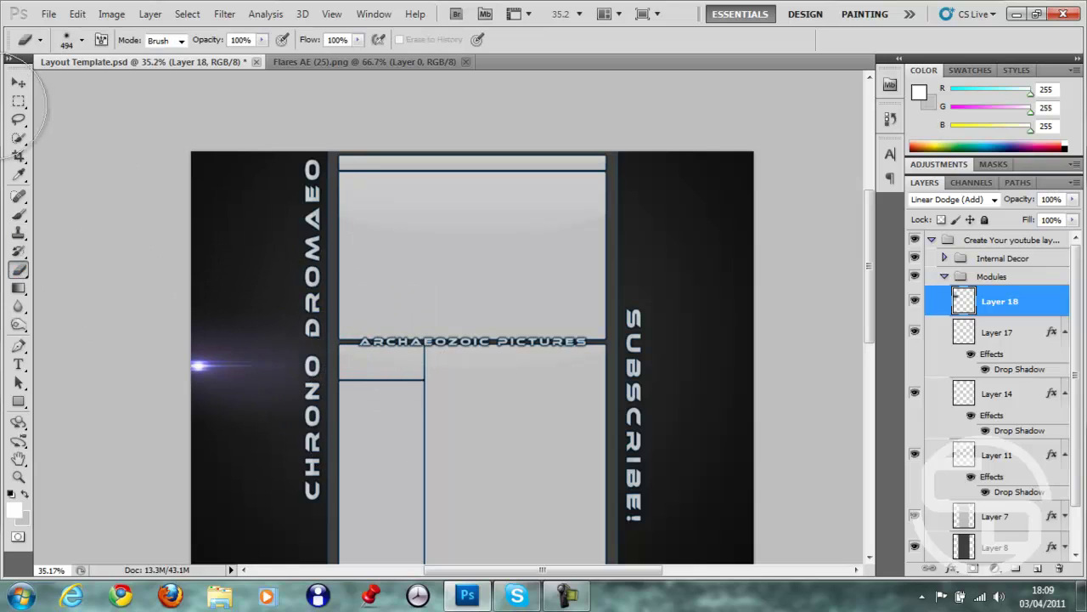
click(18, 82)
drag(228, 302, 213, 324)
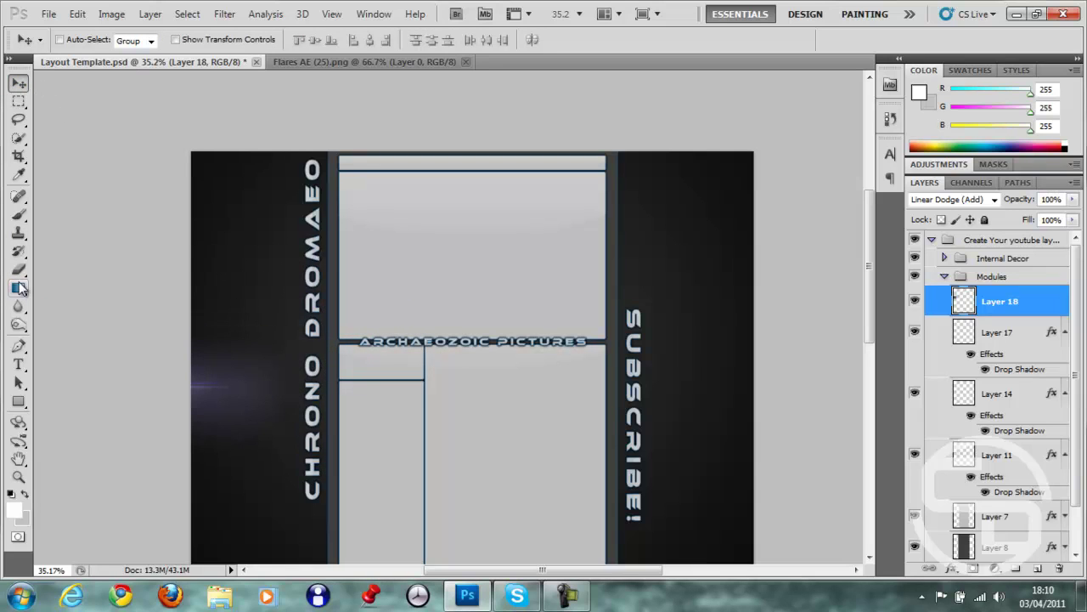
click(19, 269)
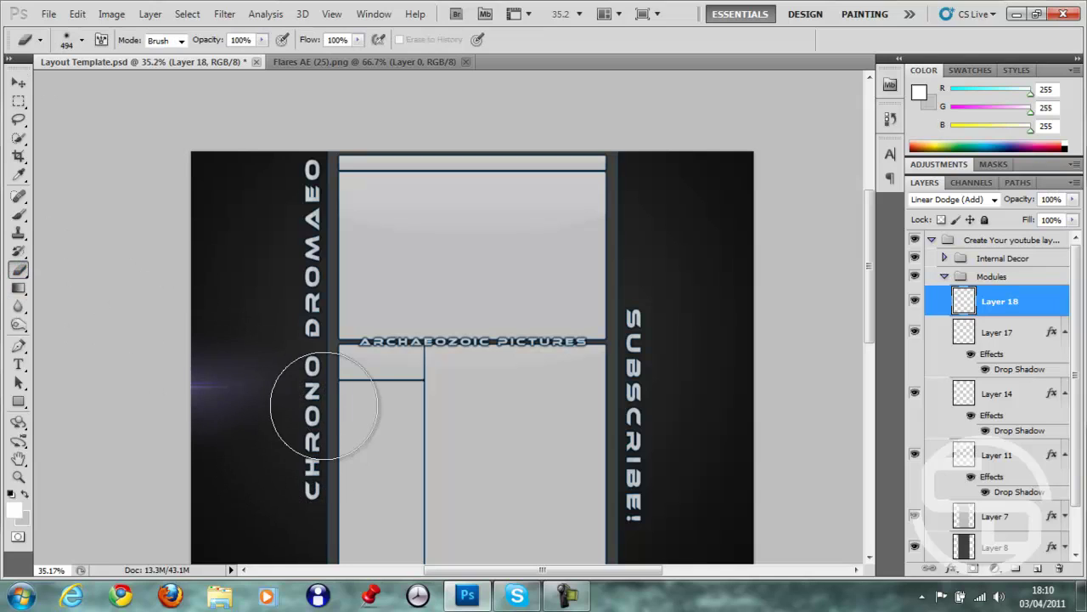
click(19, 82)
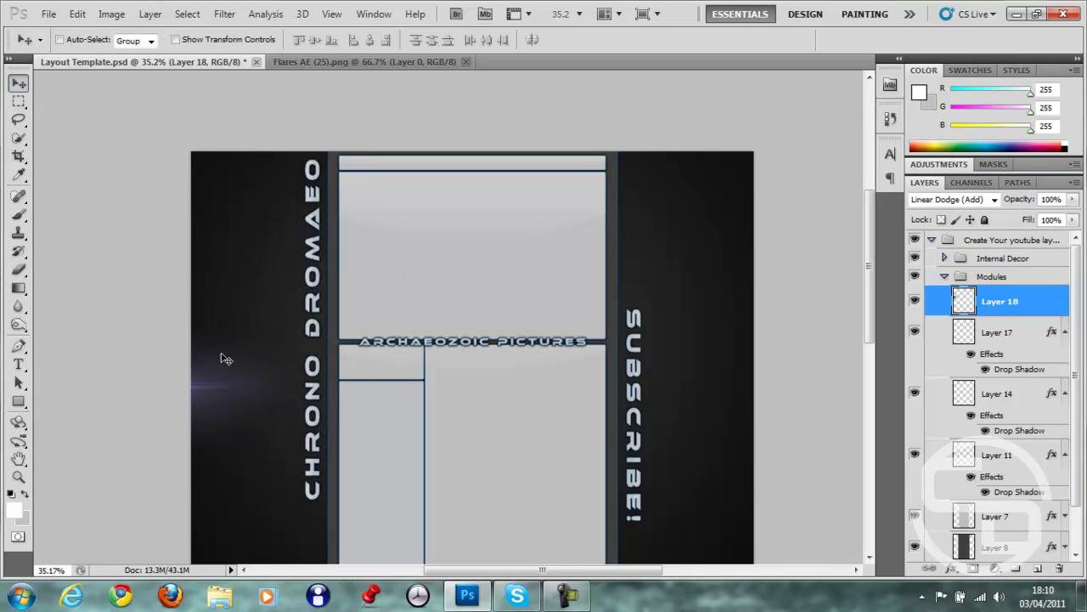
drag(223, 364, 460, 343)
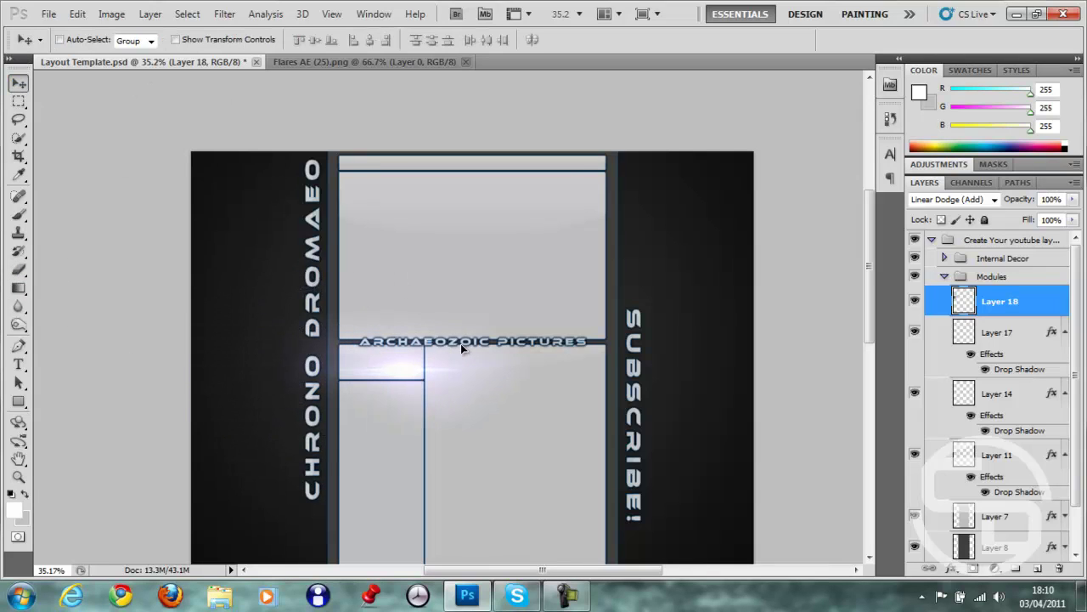
click(15, 273)
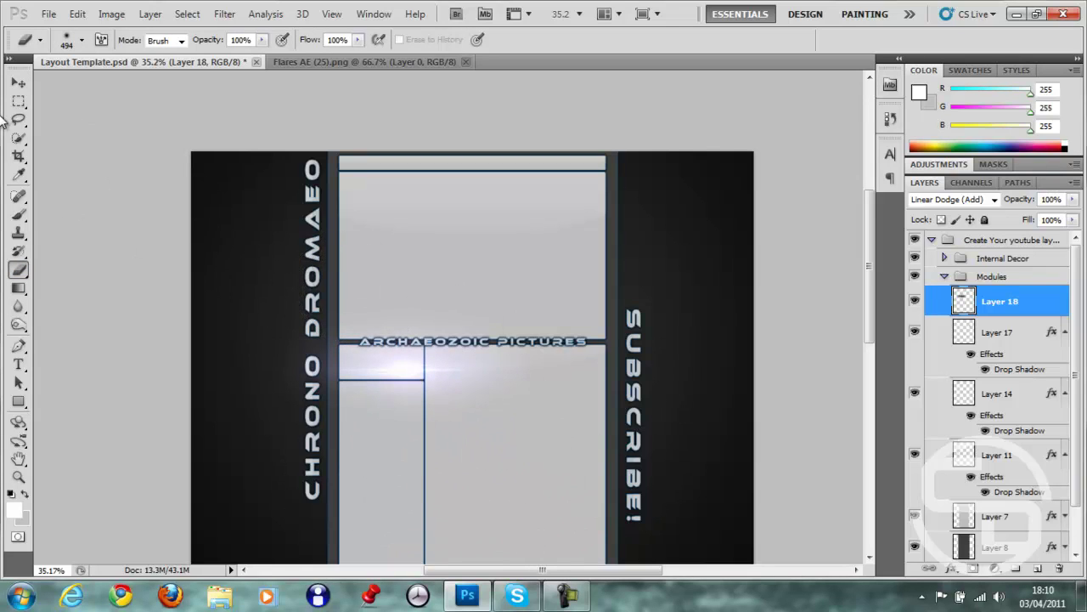
Rotate the flare 90 degrees with Free Transform.
click(20, 84)
key(ctrl+t)
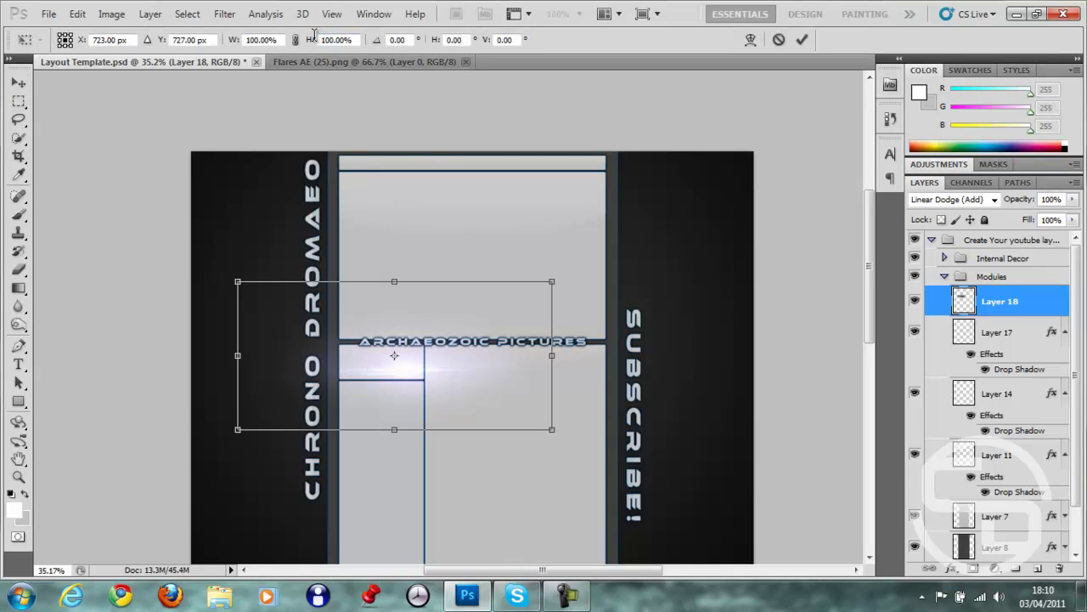
click(397, 40)
text(90)
key(Return)
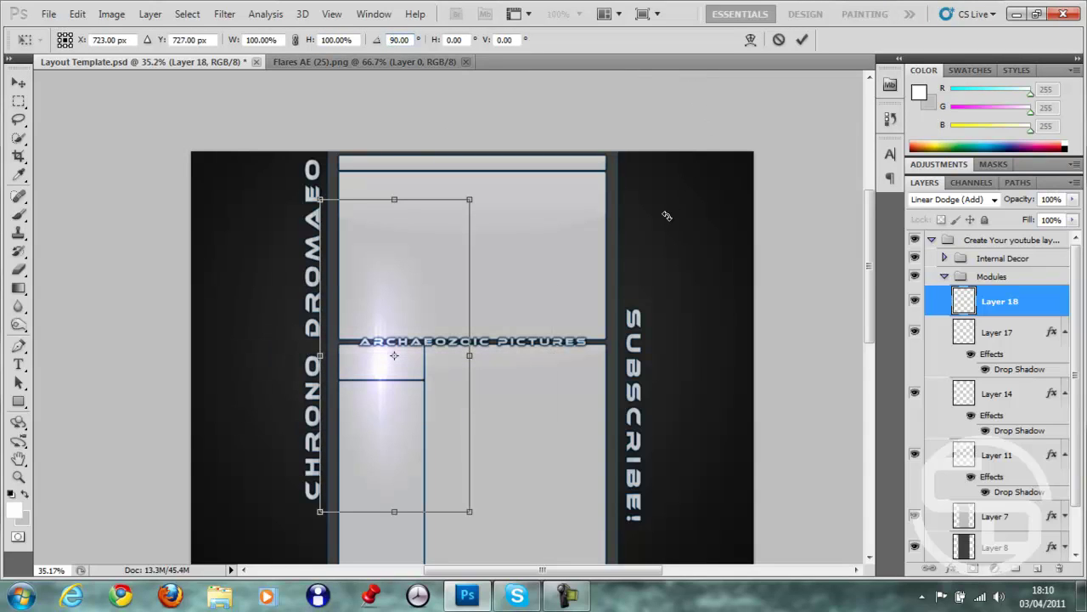
key(Return)
Place the flare on CHRONO, duplicate it, and move the copy up to DROMAEO's A.
drag(388, 381, 312, 496)
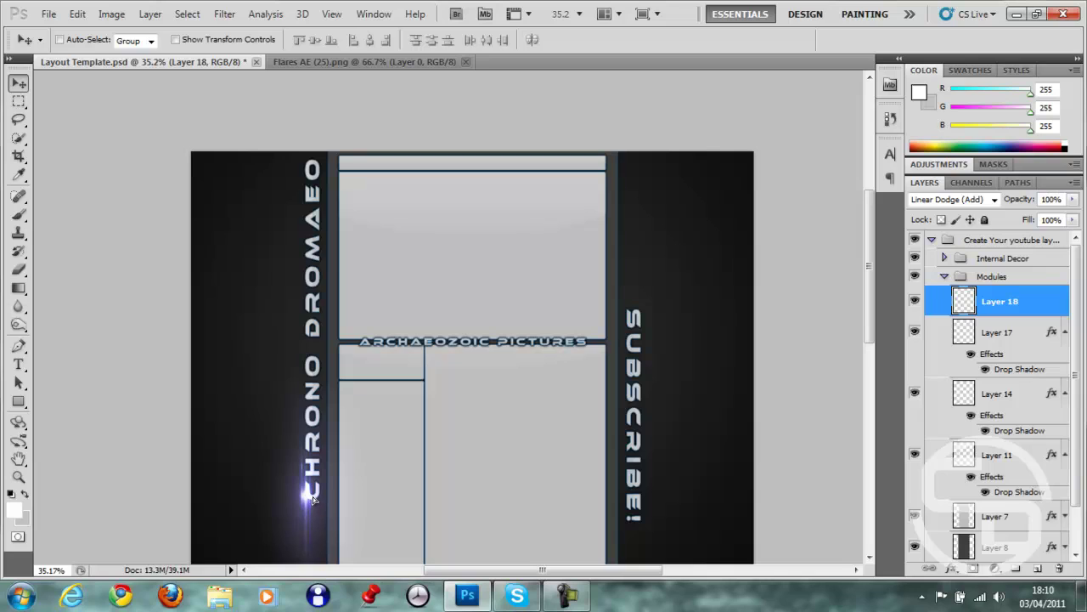
key(ctrl+j)
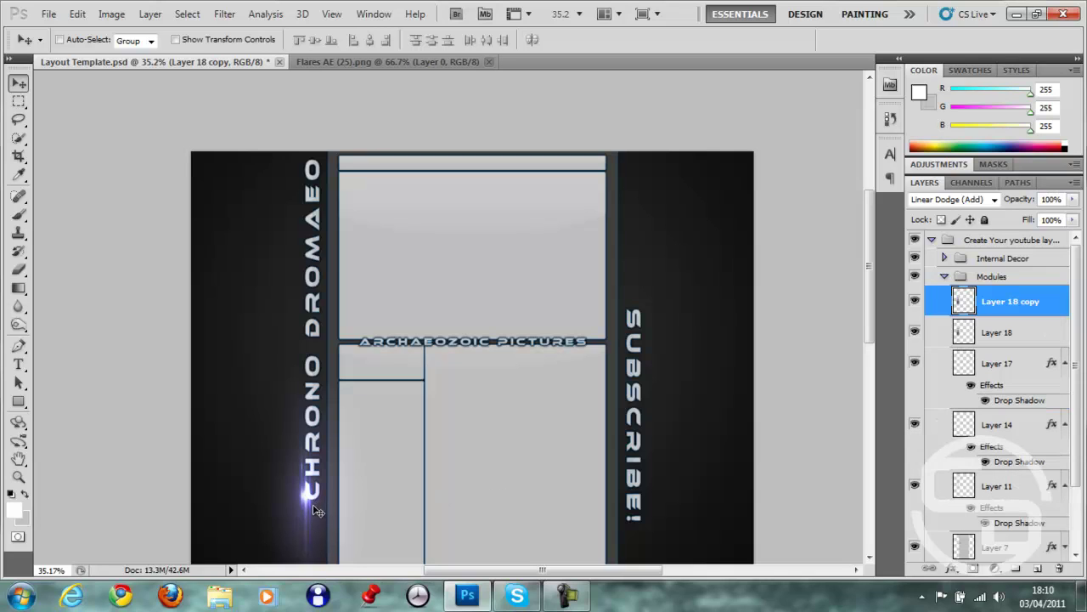
drag(321, 432, 318, 244)
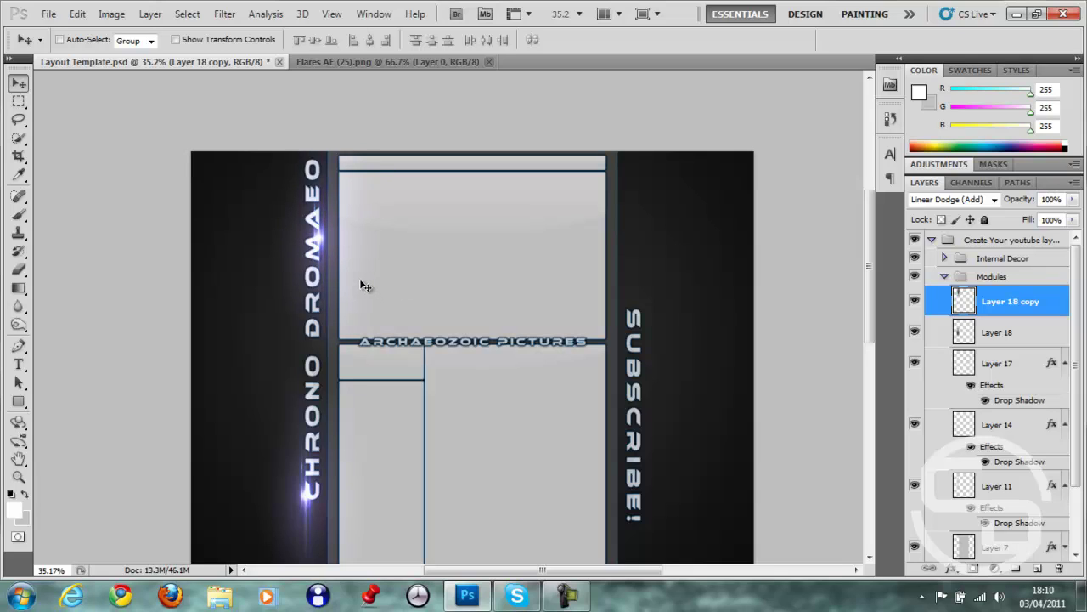
Duplicate the flare, rotate it to horizontal, and place it at the ARCHAEOZOIC PICTURES bar's left end.
key(ctrl+j)
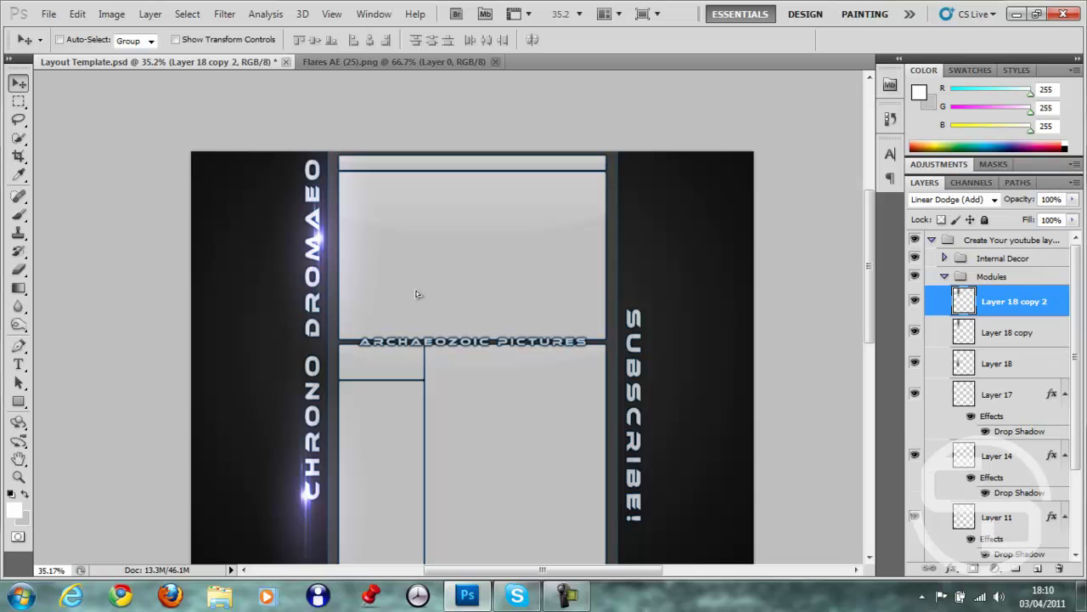
drag(426, 304, 427, 296)
key(ctrl+t)
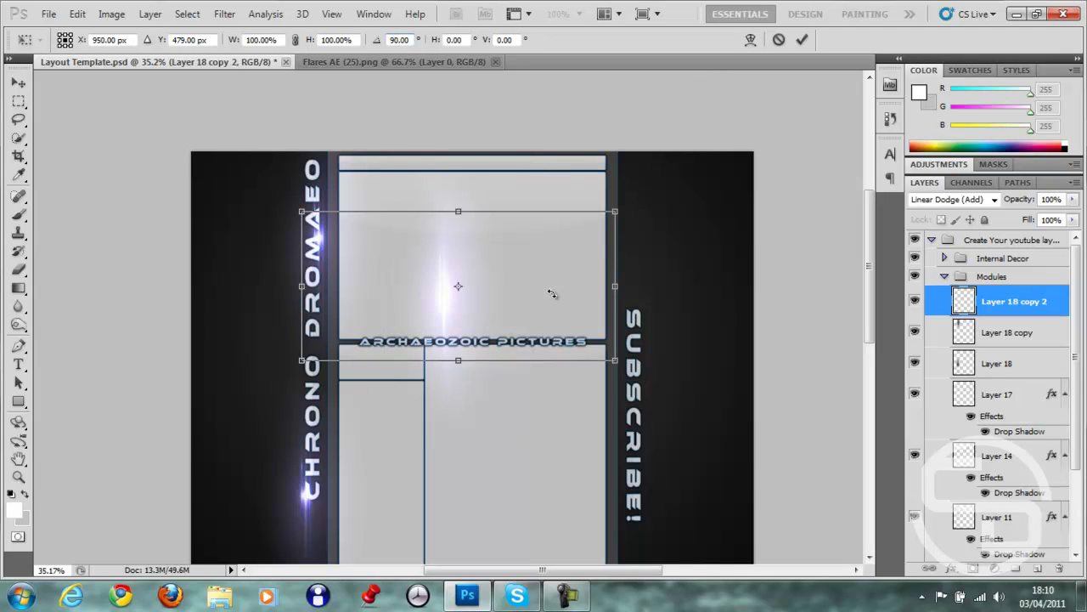
drag(685, 102, 553, 295)
key(Return)
drag(450, 276, 345, 326)
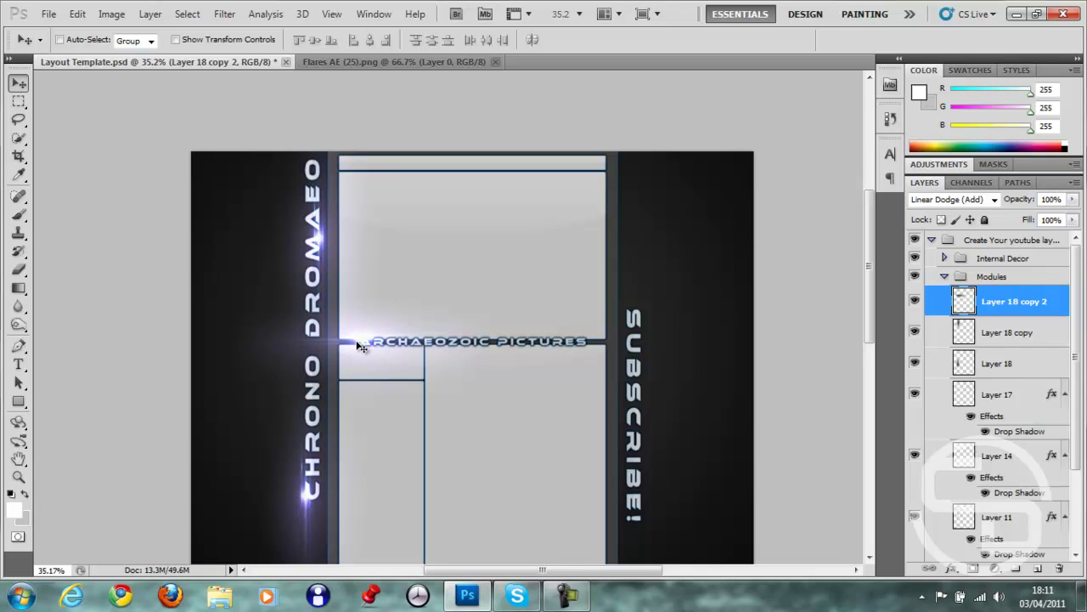
Alt-drag a copy of the horizontal flare further right along the ARCHAEOZOIC PICTURES bar.
scroll(360, 346, up, 4)
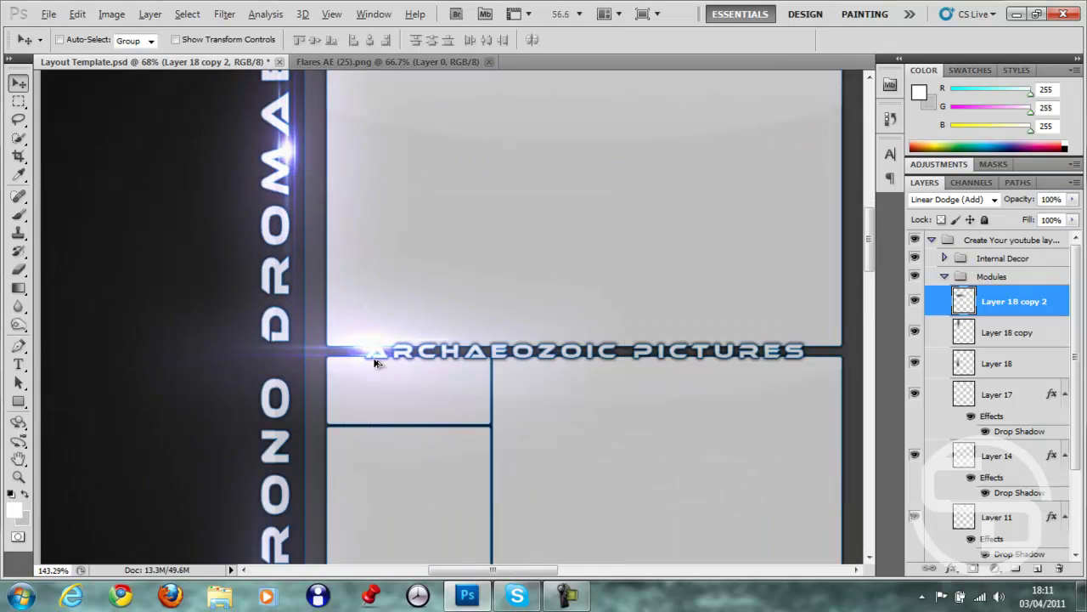
scroll(374, 362, up, 1)
key(alt+f)
key(alt)
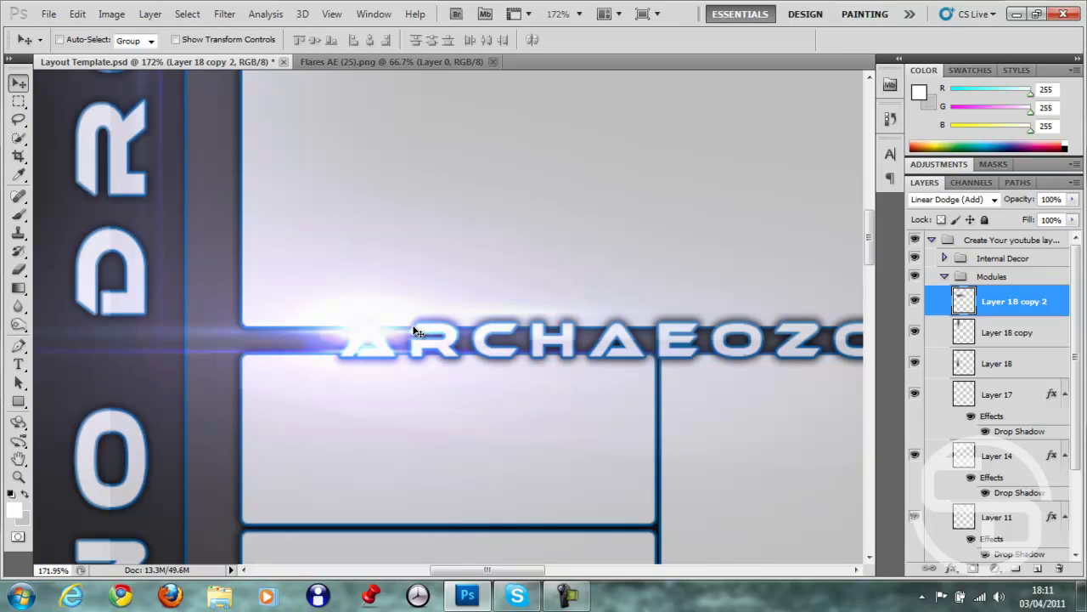
scroll(473, 367, up, 1)
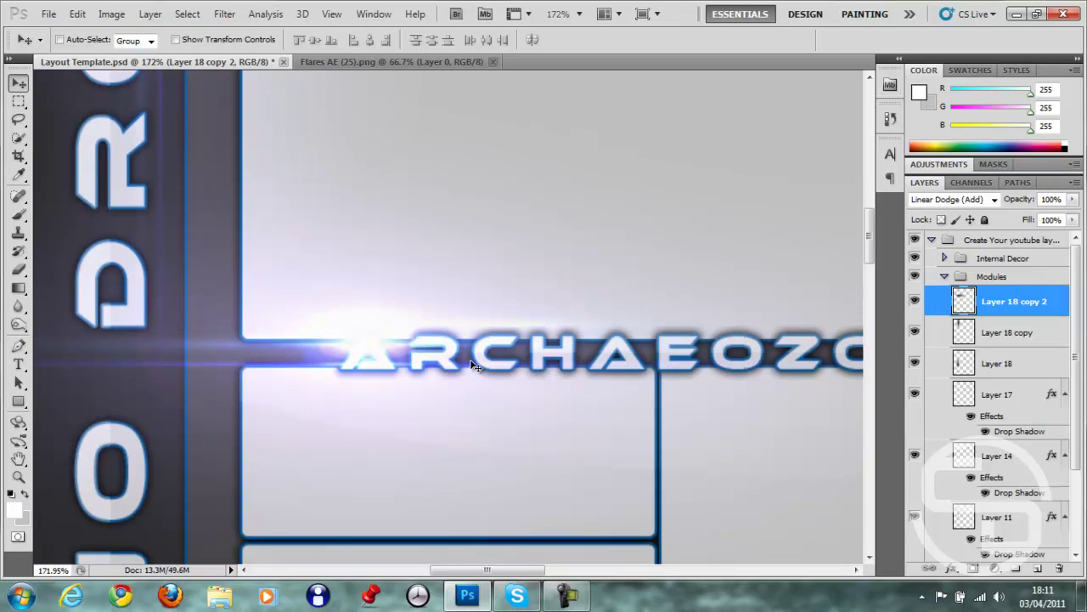
alt+drag(473, 367, 350, 358)
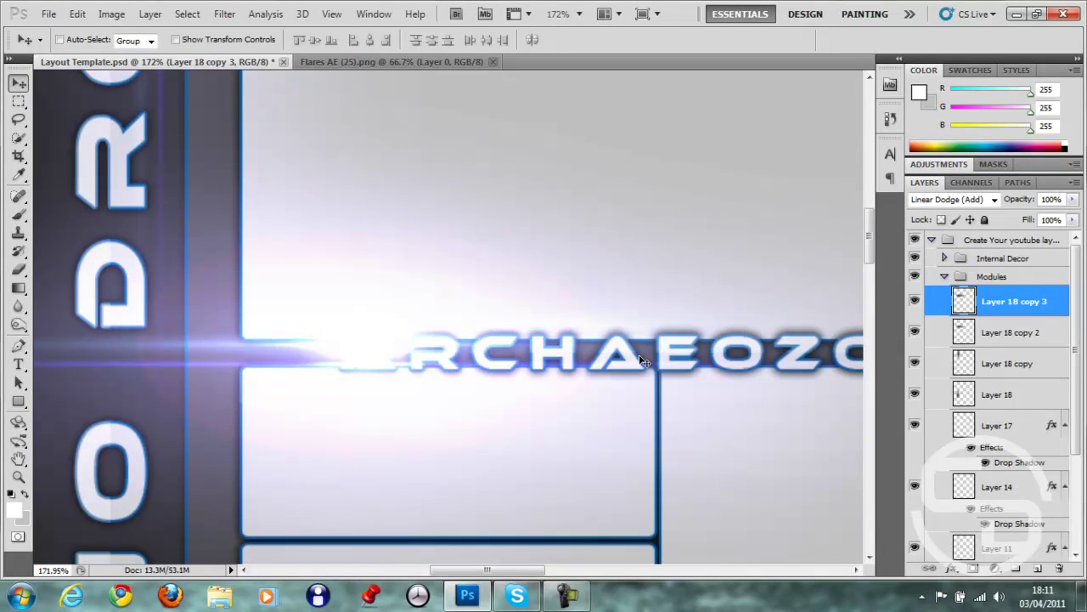
scroll(620, 372, down, 5)
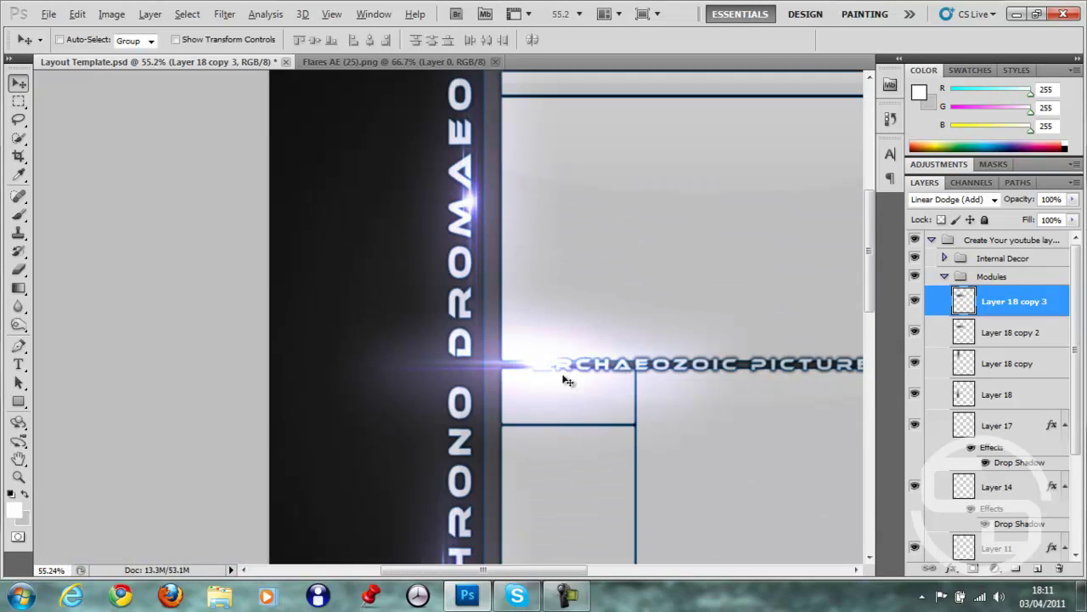
drag(615, 383, 790, 378)
scroll(765, 400, down, 2)
key(alt+f)
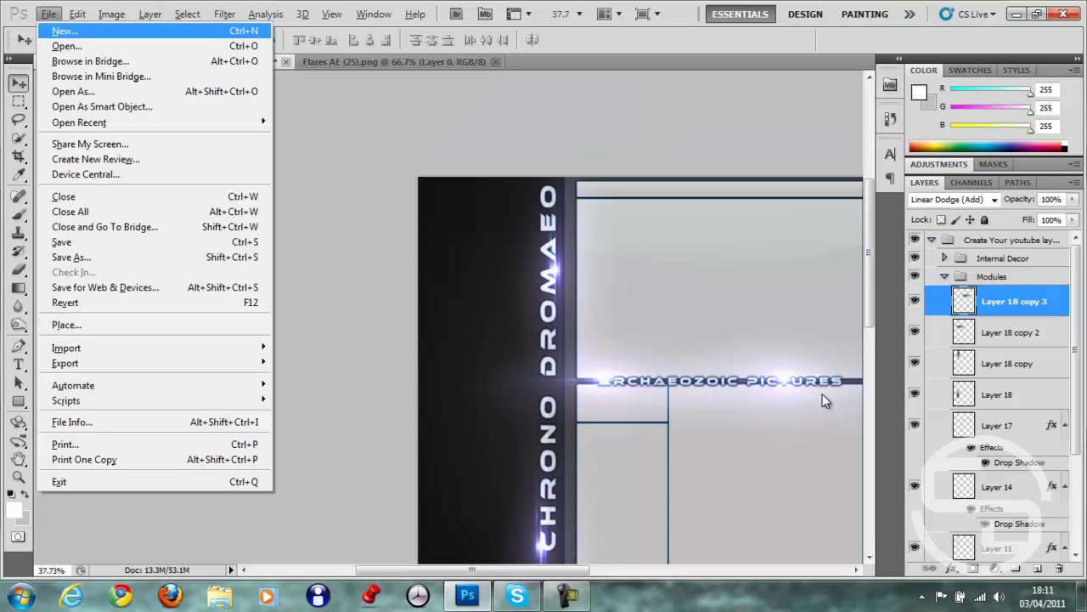
key(Down)
key(Escape)
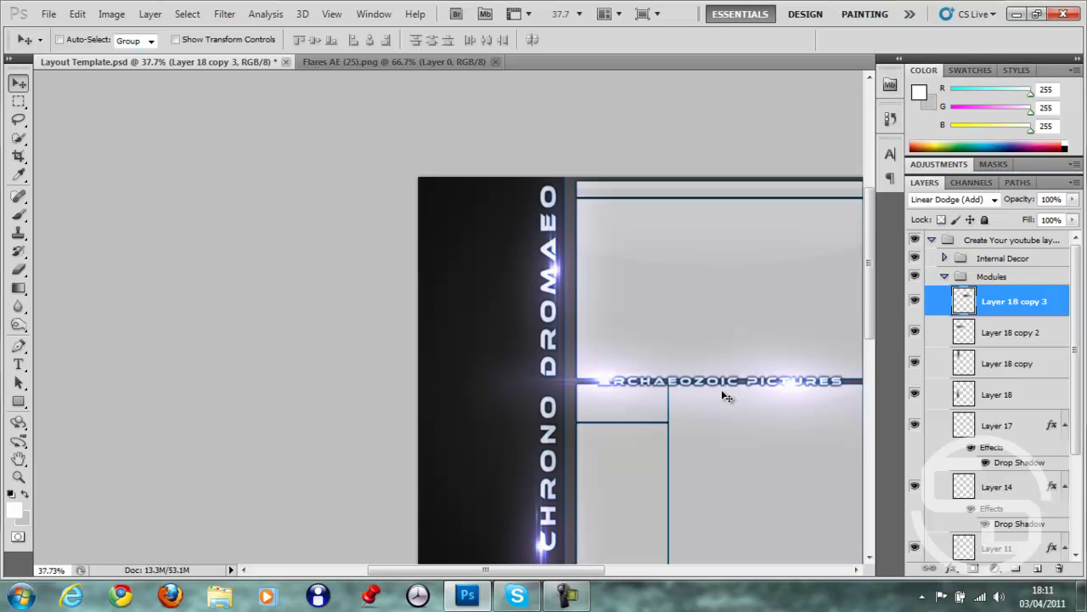
Duplicate the flare into the centre panel and rotate it 90° to vertical.
key(ctrl+0)
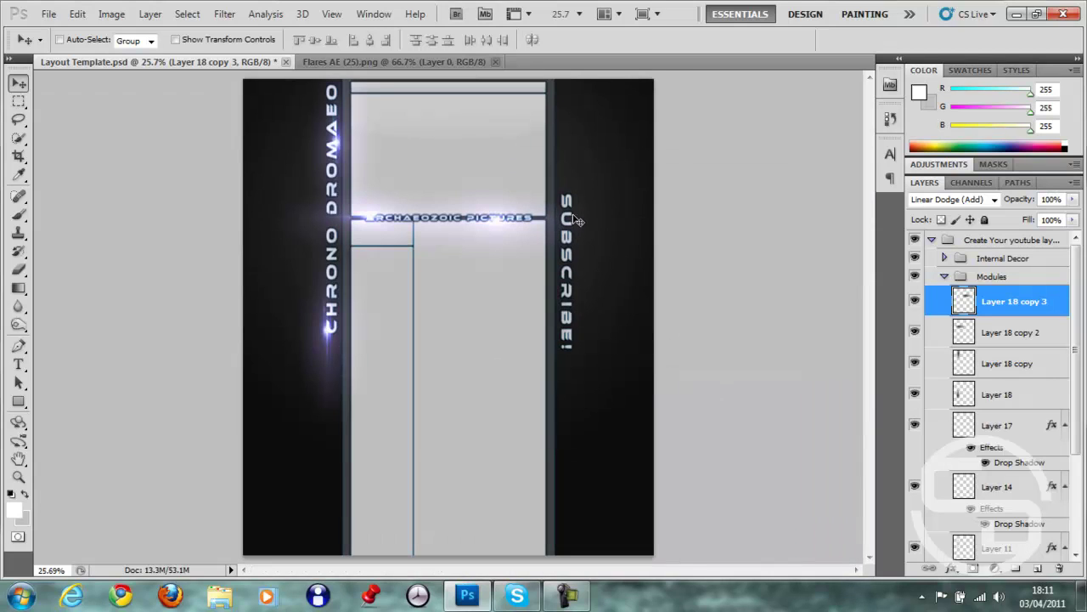
drag(293, 254, 490, 325)
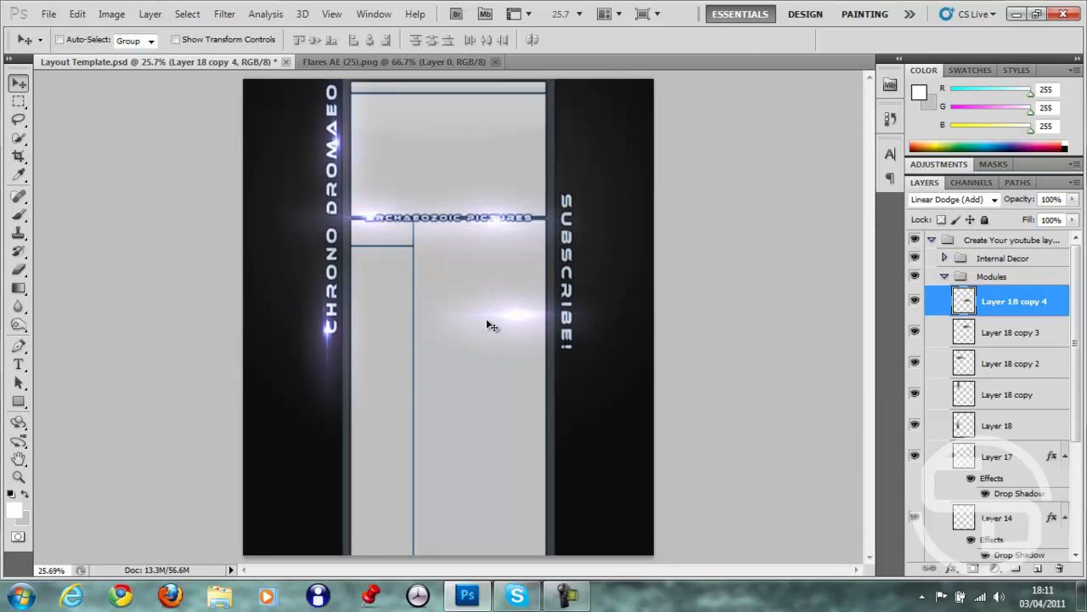
key(ctrl+t)
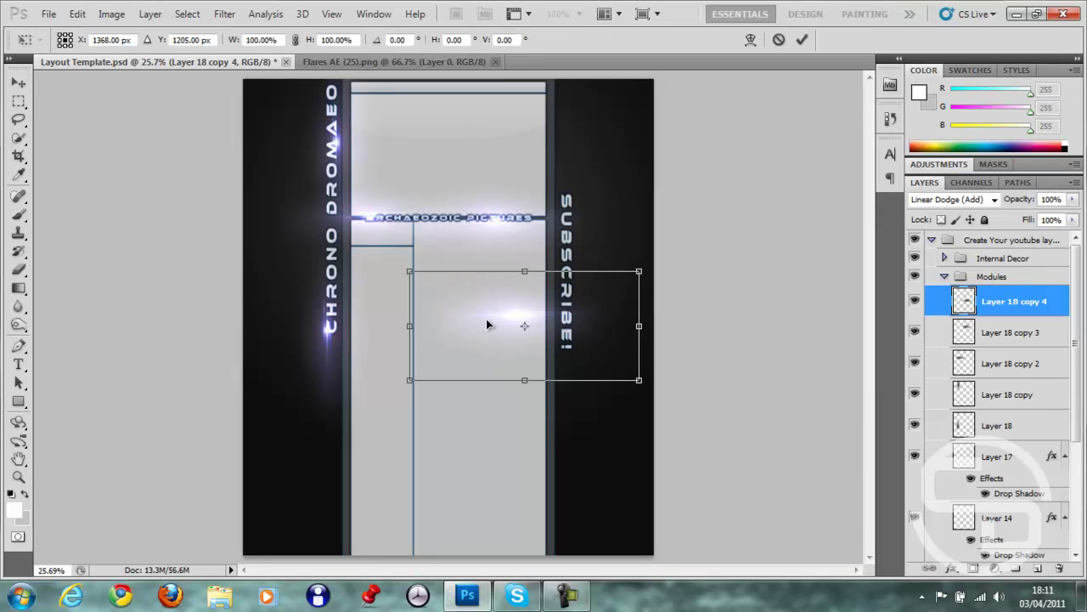
click(566, 595)
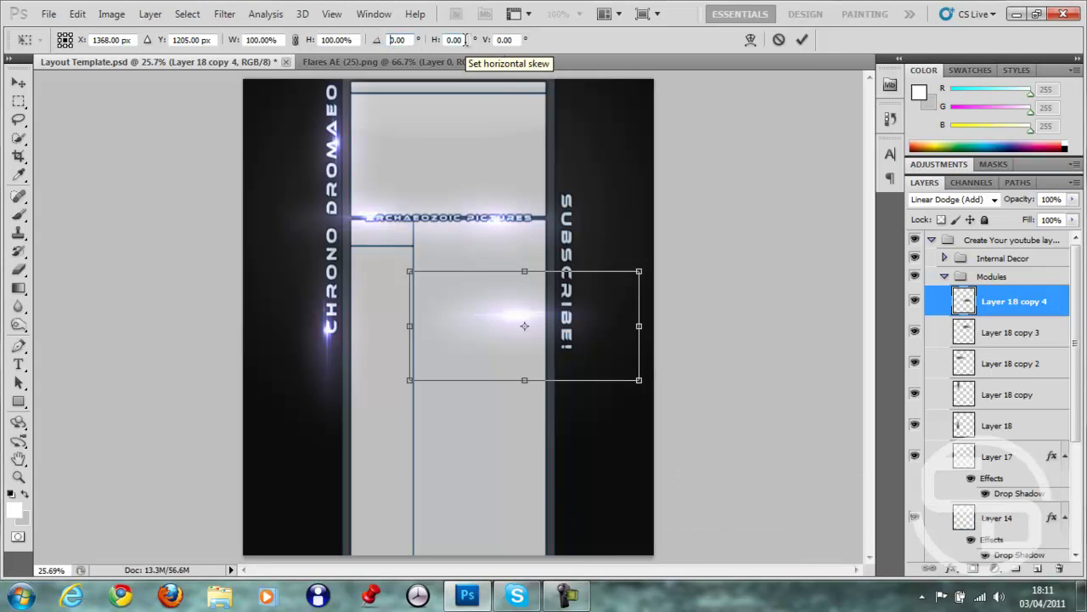
text(90)
key(Return)
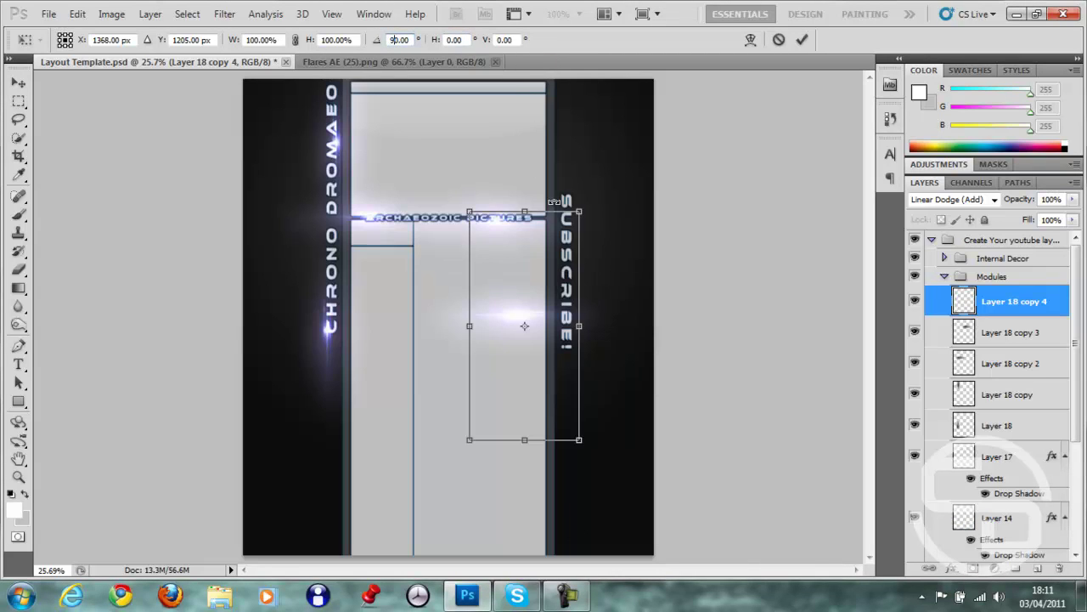
key(Return)
Place the vertical flare at the top of SUBSCRIBE! and a copy at its bottom.
drag(523, 325, 569, 204)
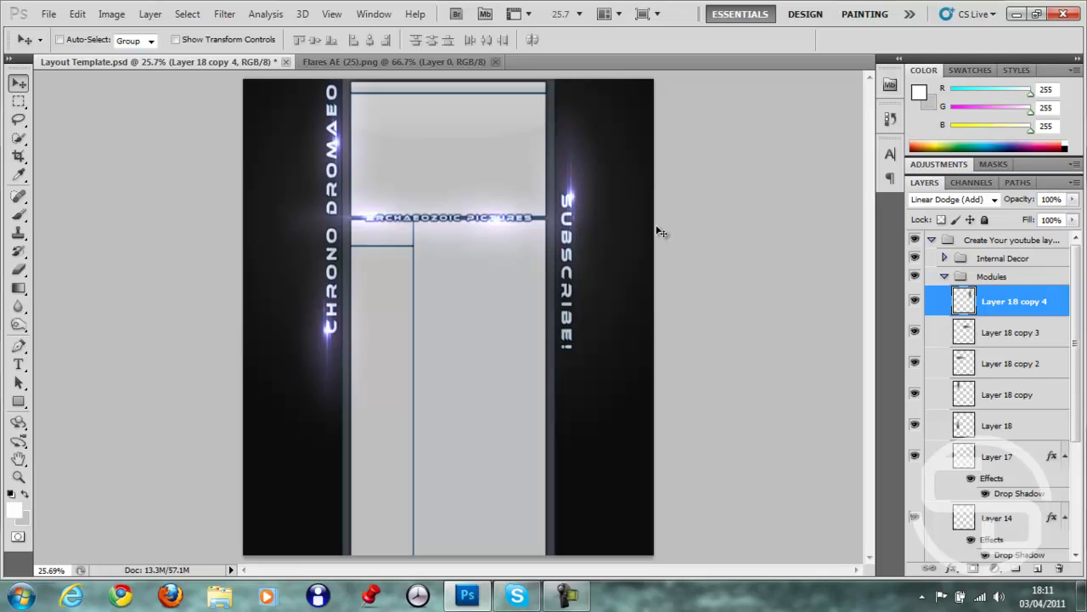
key(ctrl+j)
drag(567, 208, 569, 324)
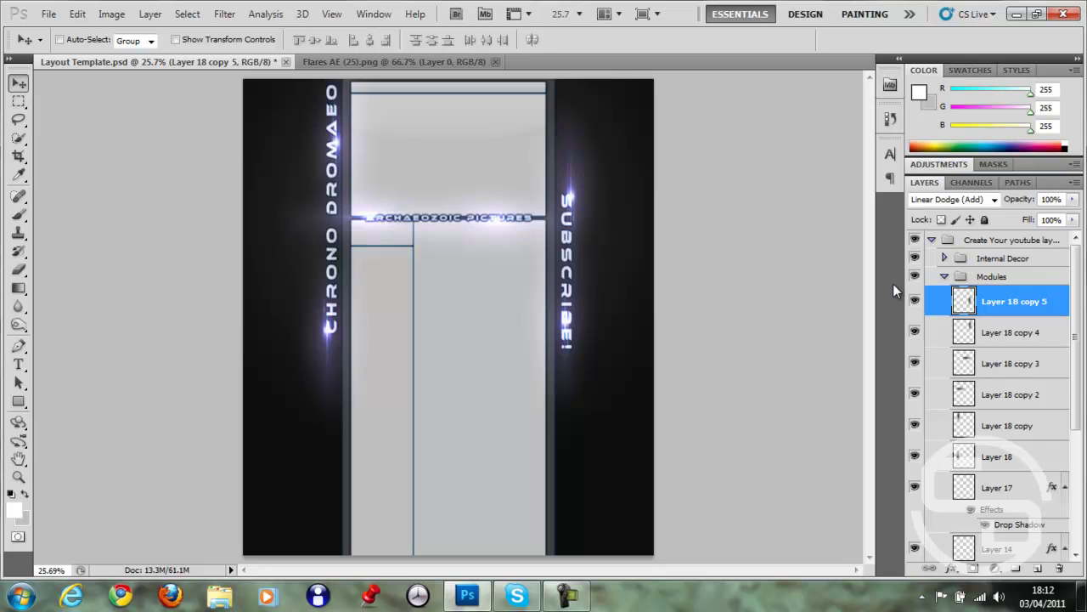
Show Layer 2 in the Internal Decor group and invert its white bottom gradient to black.
click(943, 258)
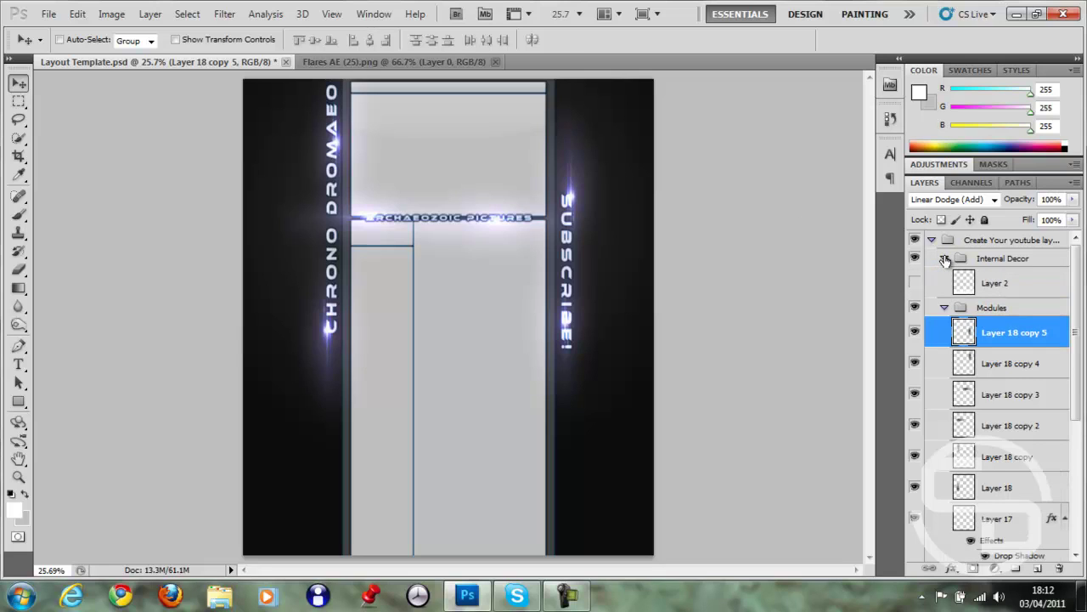
click(914, 282)
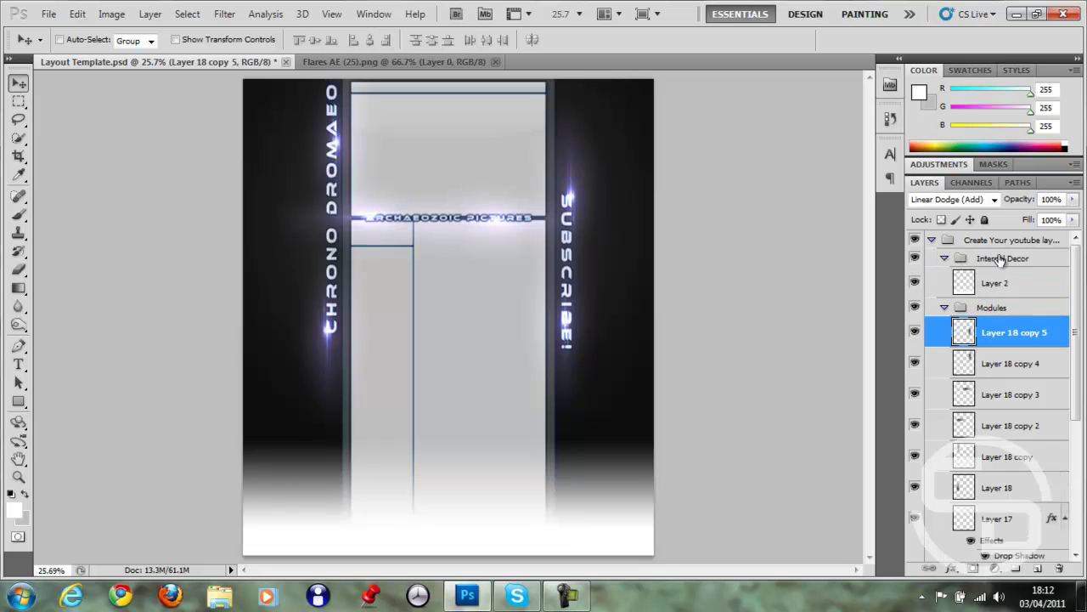
click(1005, 286)
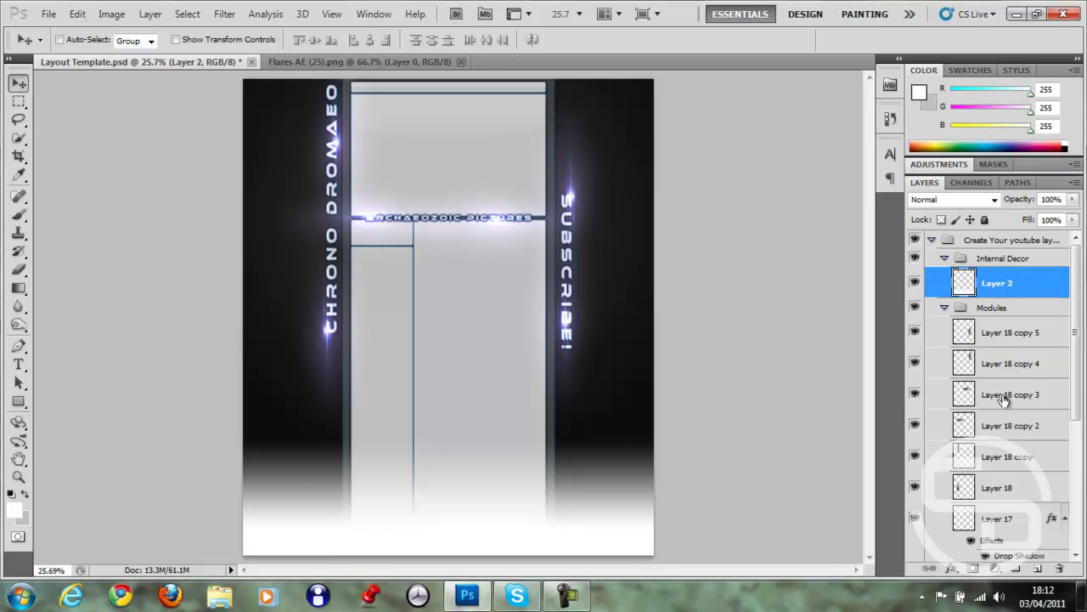
key(ctrl+i)
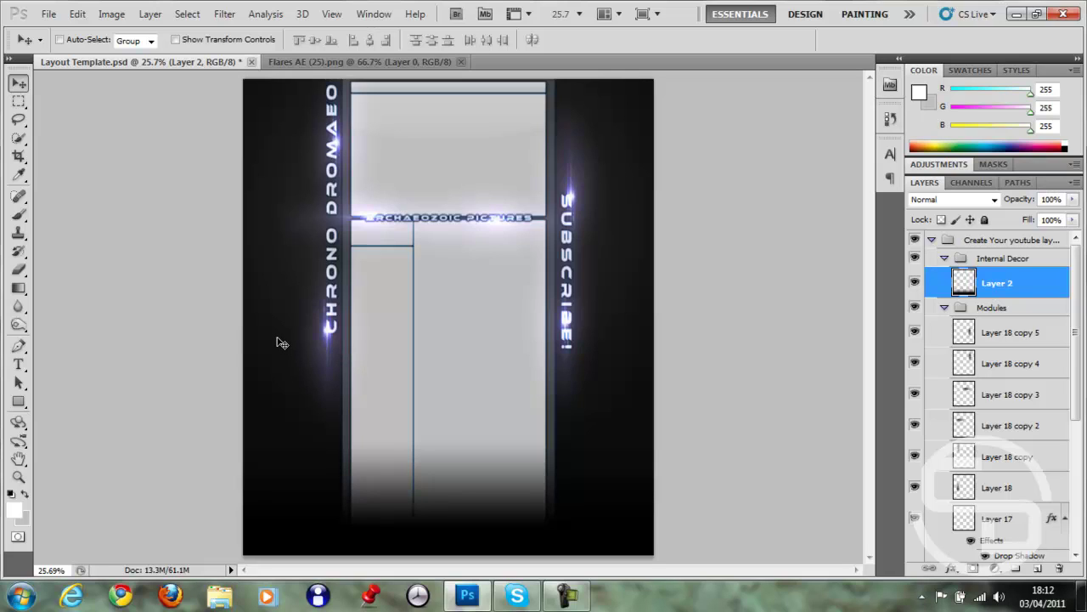
click(569, 596)
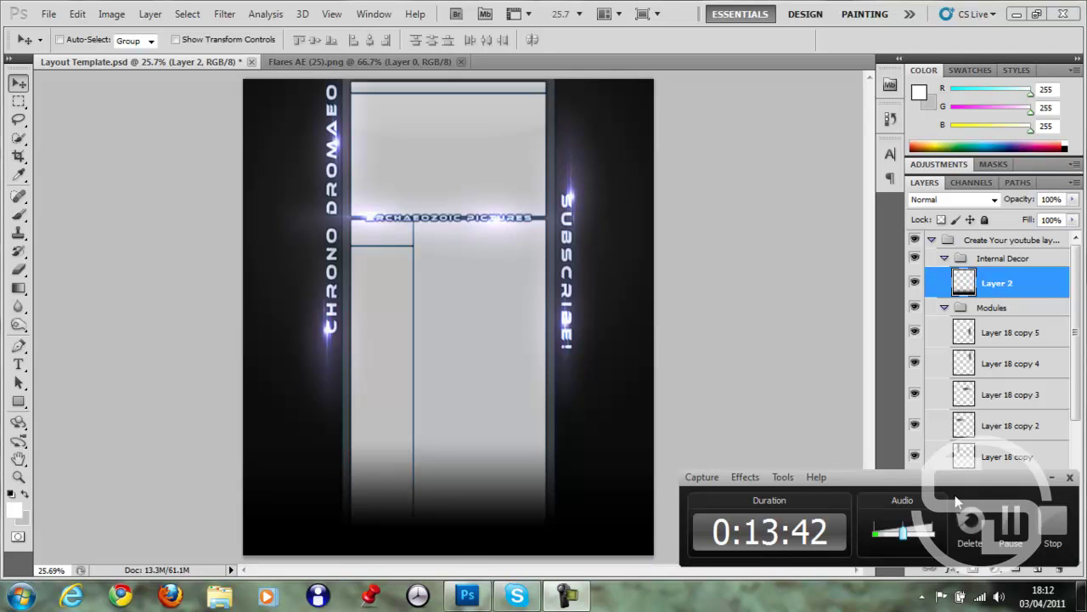